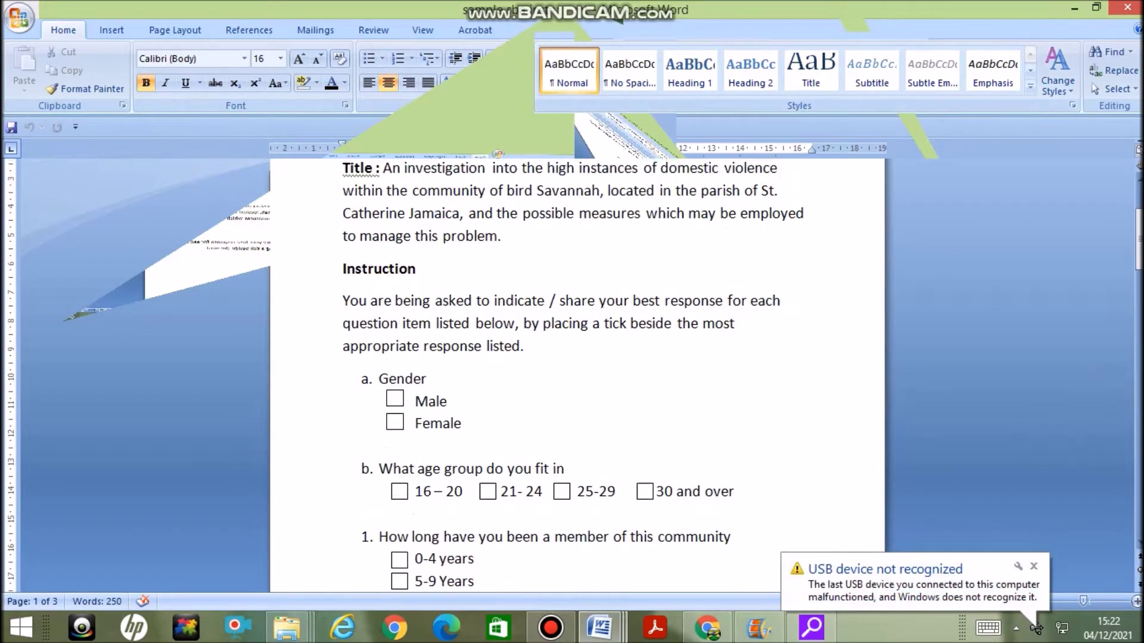
# Scroll through the Word questionnaire to review its questions
pyautogui.scroll(3, 577, 376)
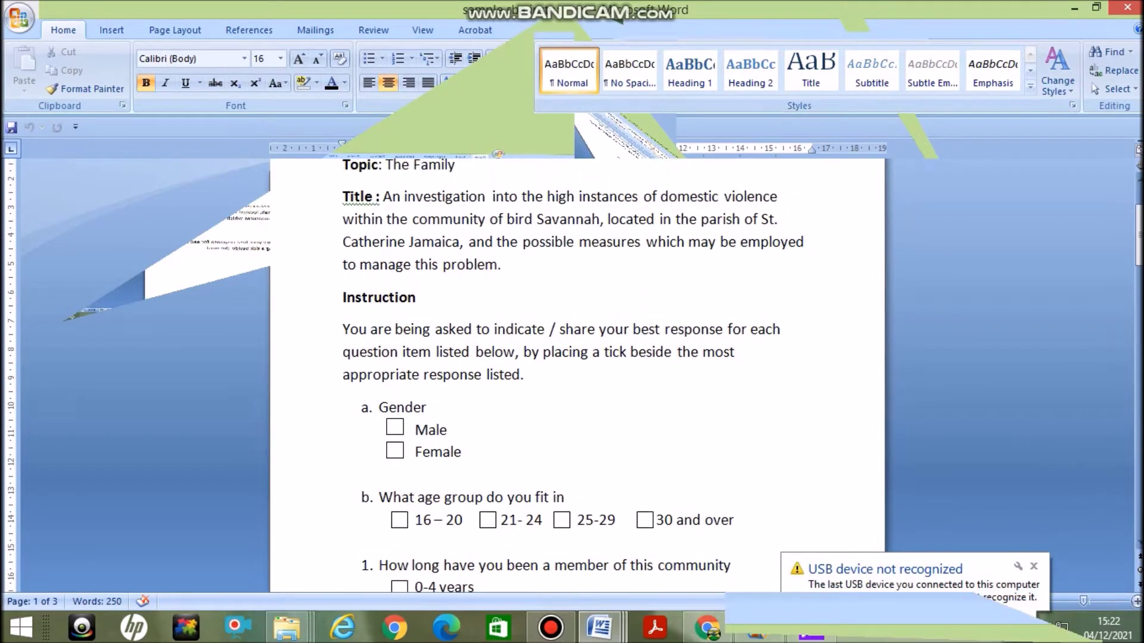
pyautogui.scroll(1, 577, 375)
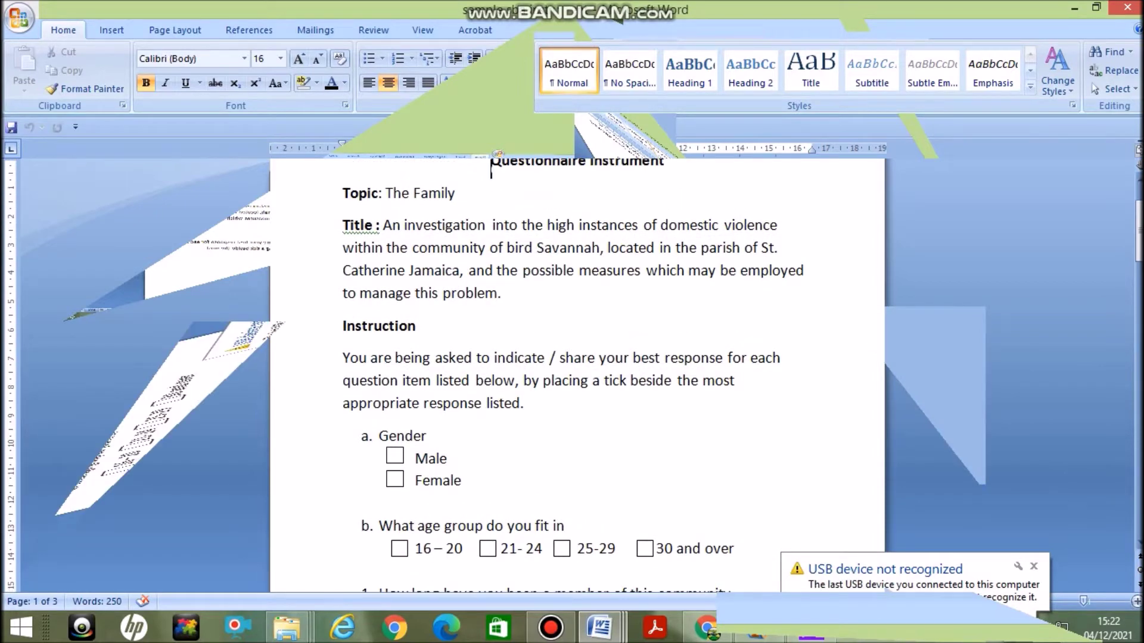
pyautogui.scroll(2, 577, 376)
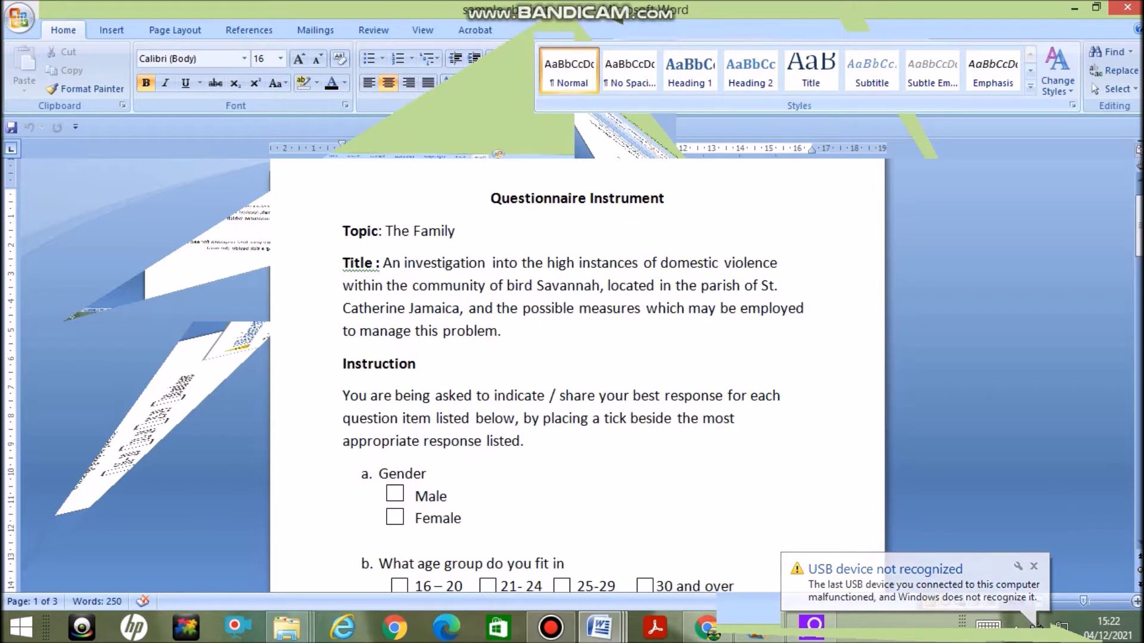
pyautogui.scroll(-2, 577, 375)
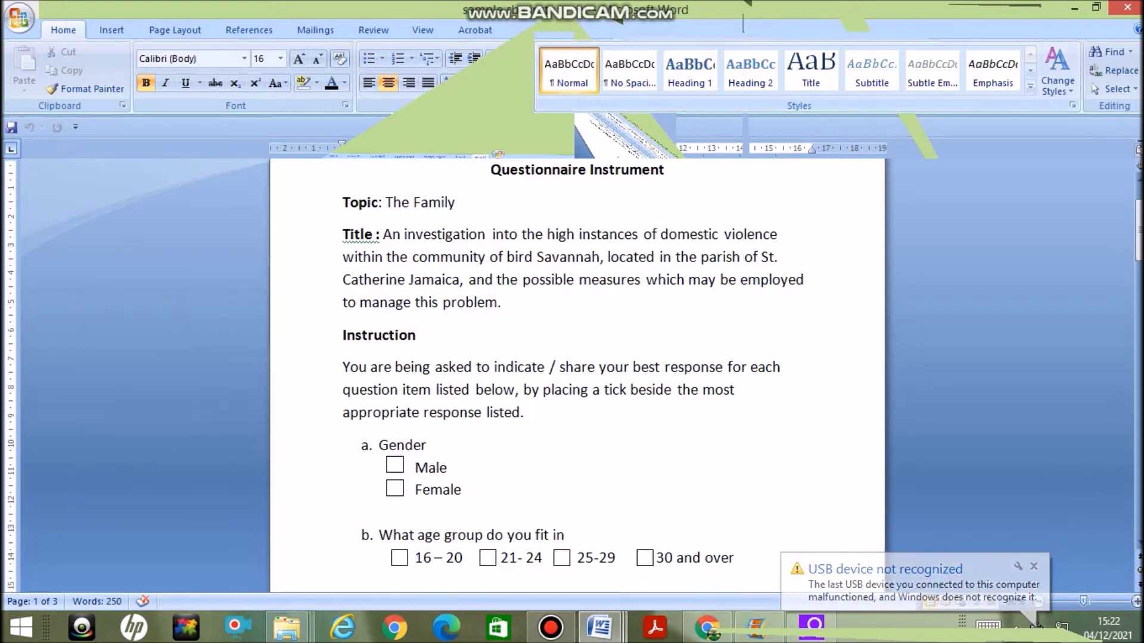
pyautogui.scroll(-2, 577, 375)
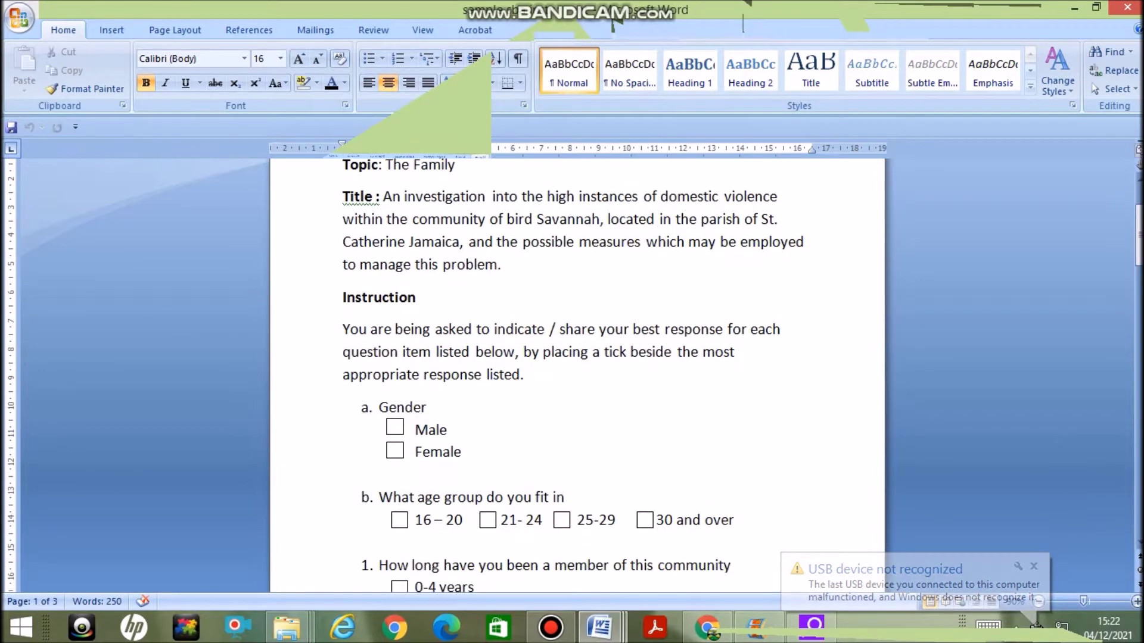
pyautogui.scroll(-1, 577, 375)
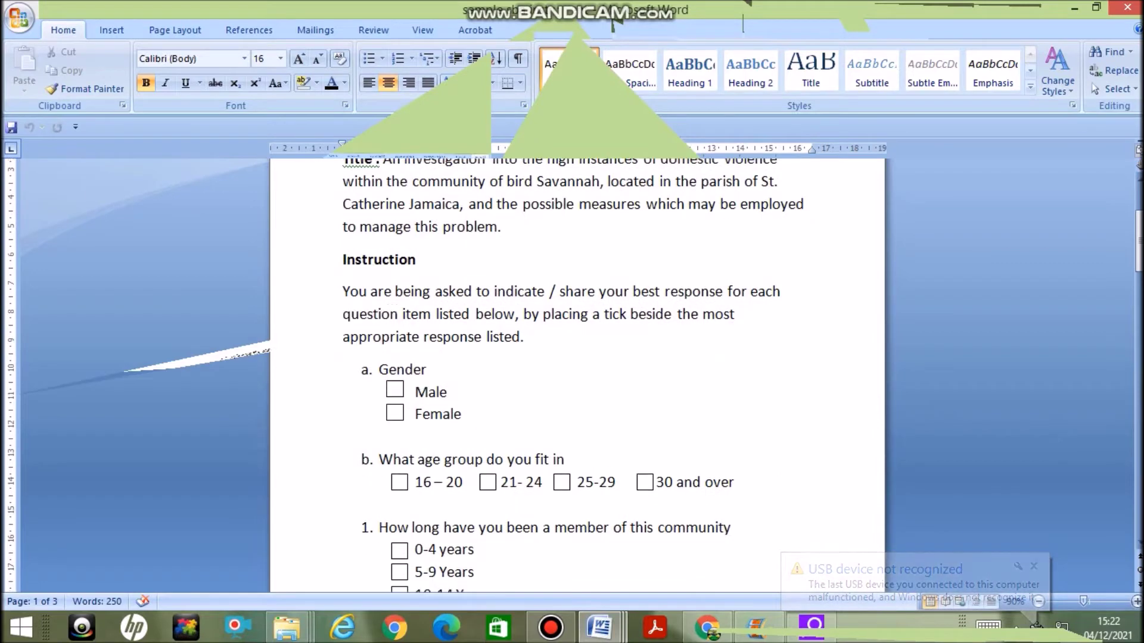
pyautogui.scroll(-1, 577, 376)
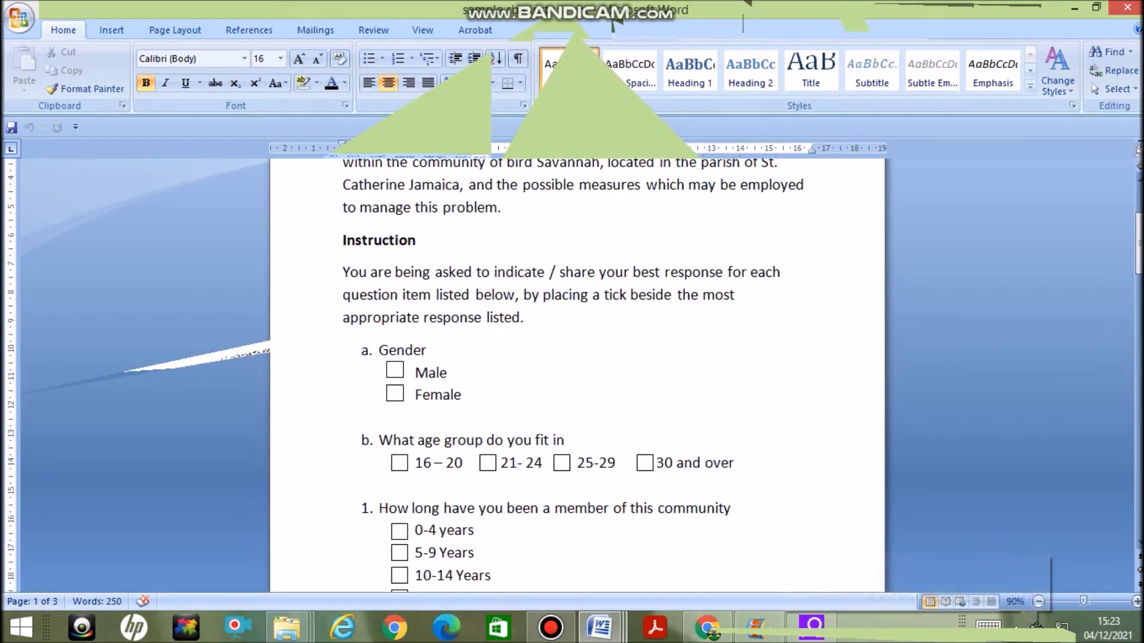
pyautogui.scroll(-3, 577, 375)
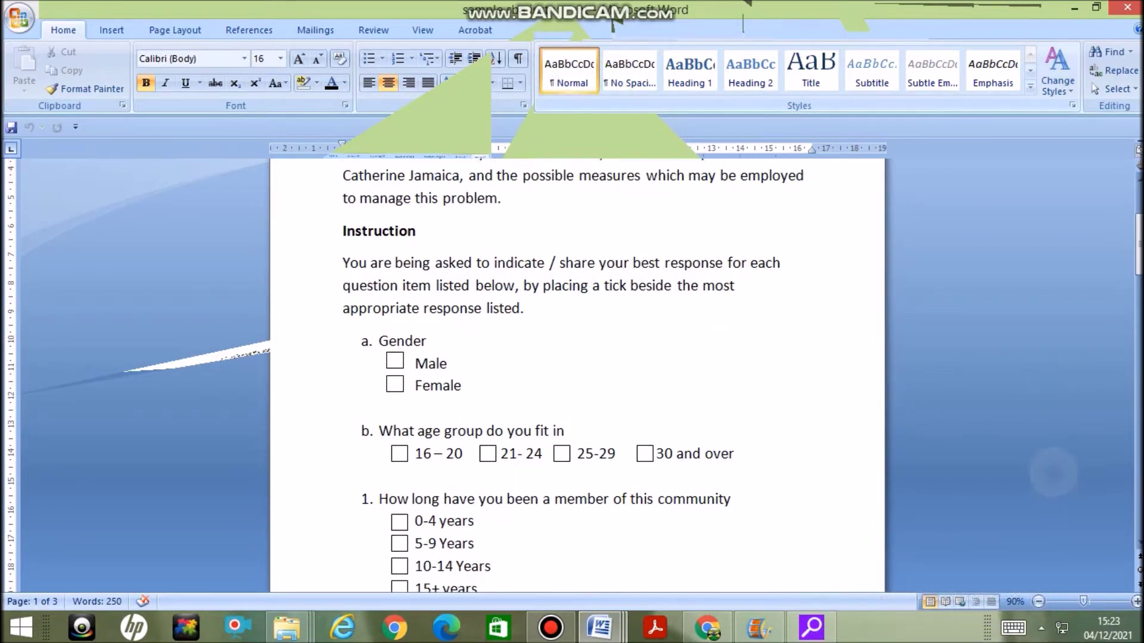
pyautogui.scroll(-1, 577, 376)
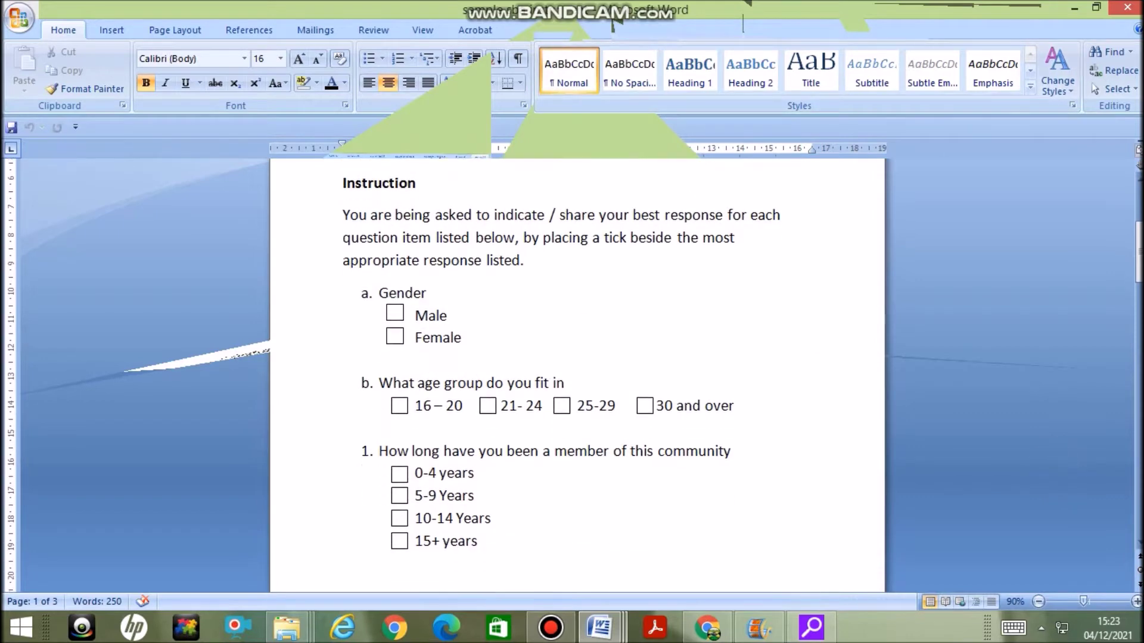
pyautogui.scroll(-1, 577, 375)
pyautogui.scroll(-1, 577, 375)
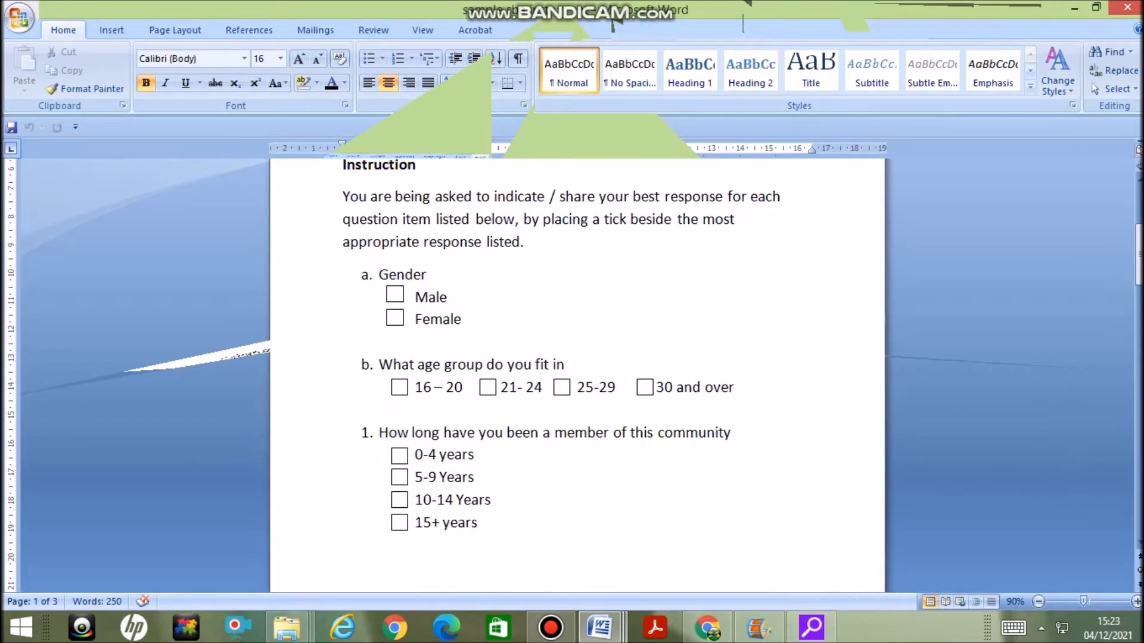
pyautogui.scroll(-2, 577, 375)
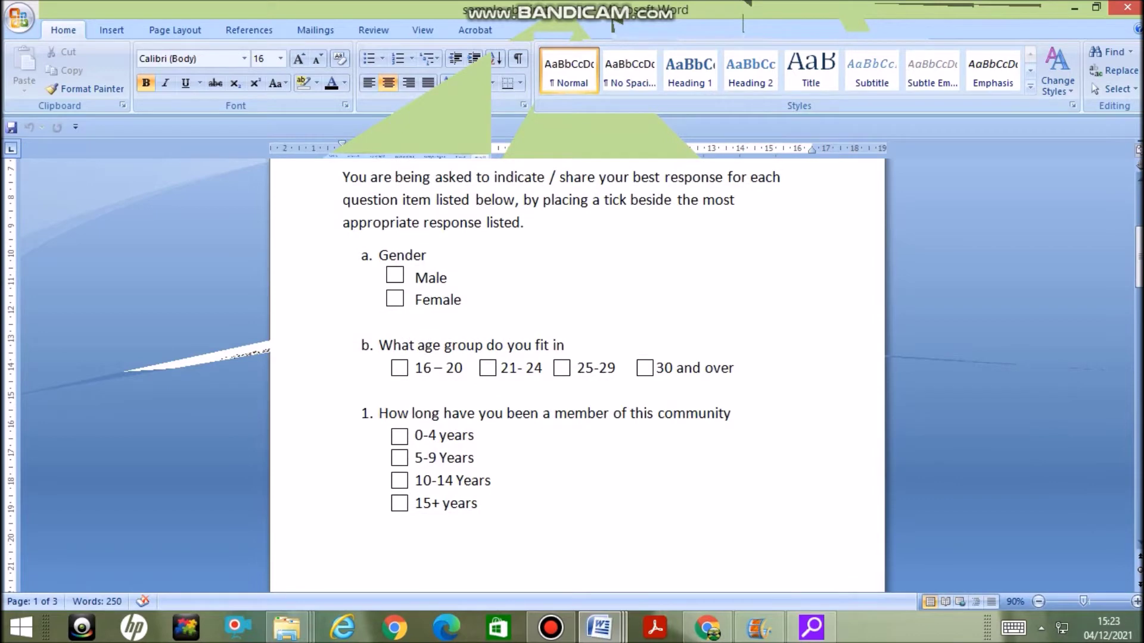
pyautogui.scroll(-1, 577, 375)
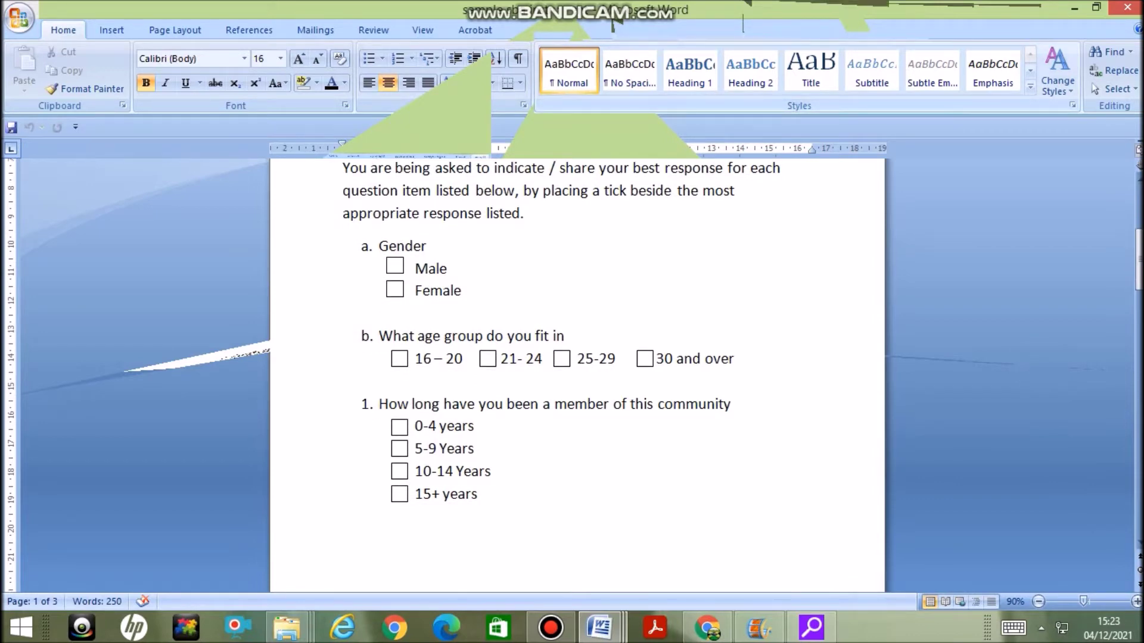
pyautogui.scroll(-2, 577, 376)
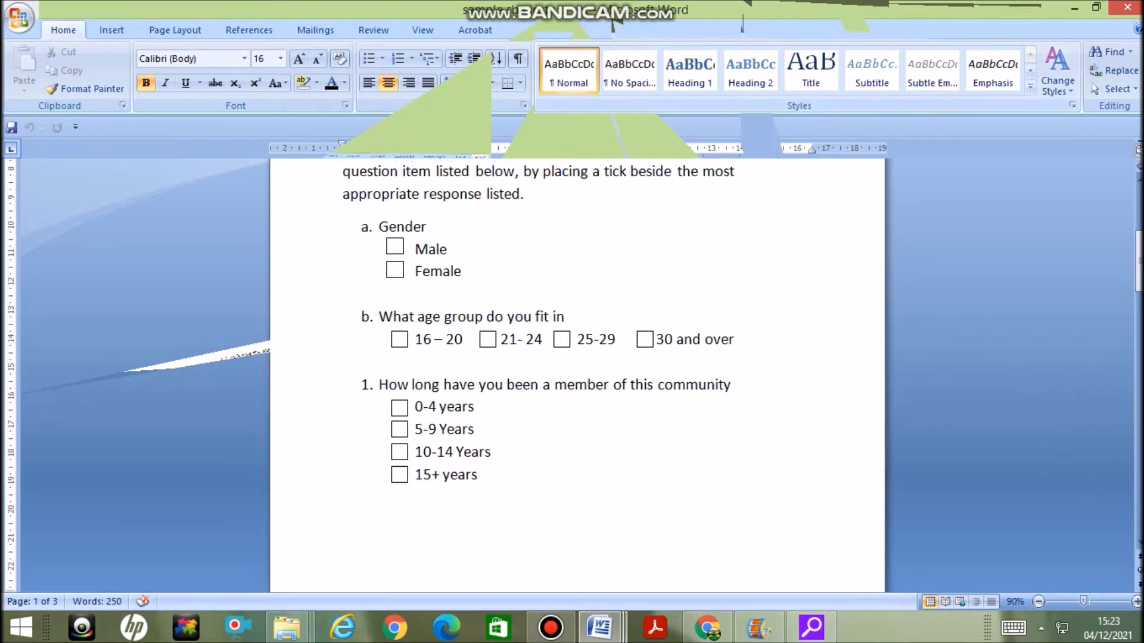
pyautogui.scroll(-1, 577, 375)
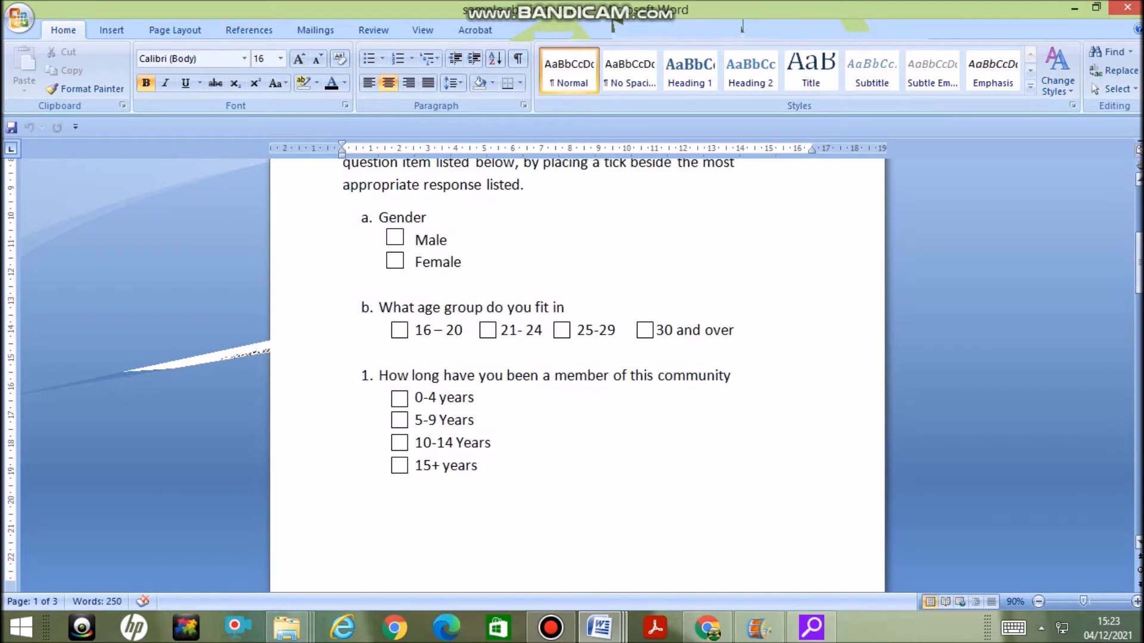
# Read down to the page 2 domestic-violence and police questions, then switch to Gmail
pyautogui.moveTo(1139, 275); pyautogui.dragTo(1138, 286)
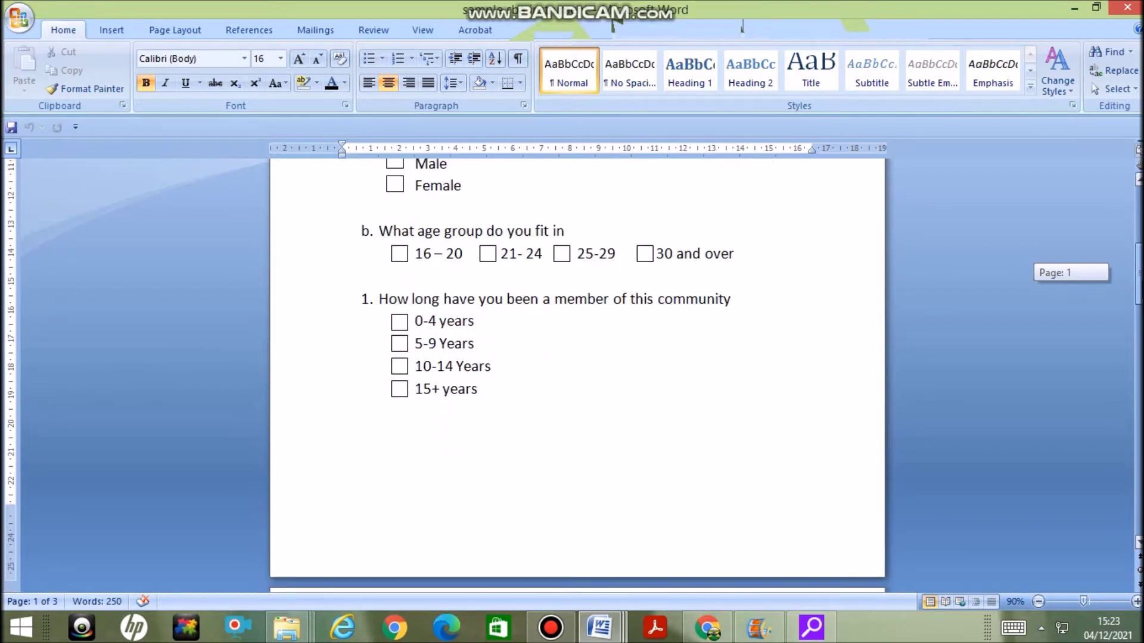
pyautogui.moveTo(1139, 286); pyautogui.dragTo(1139, 420)
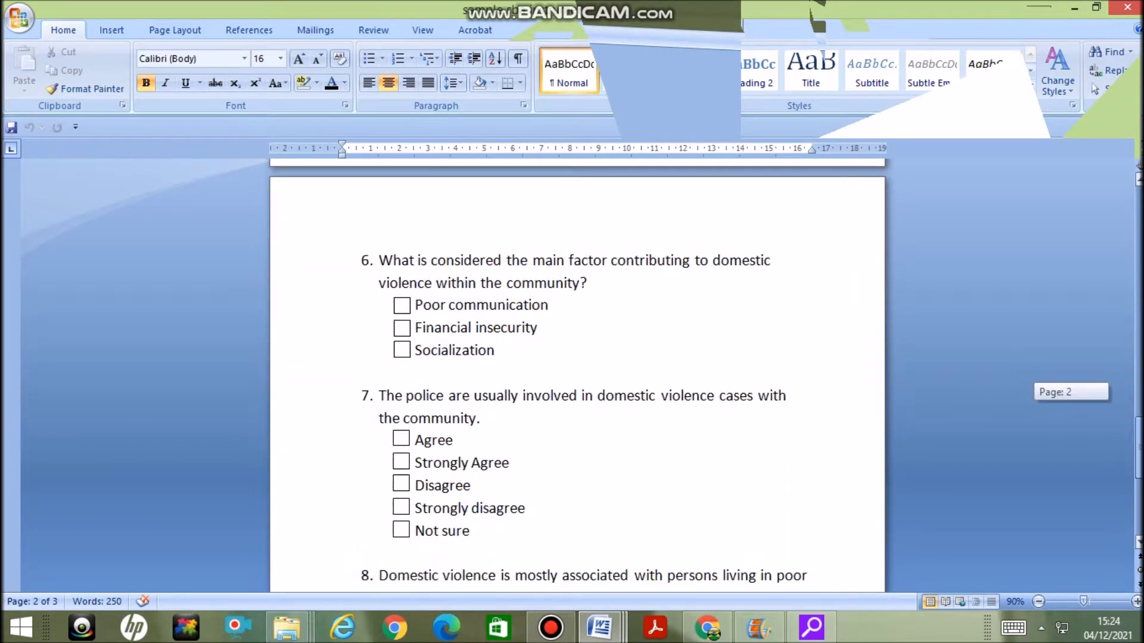
pyautogui.click(708, 627)
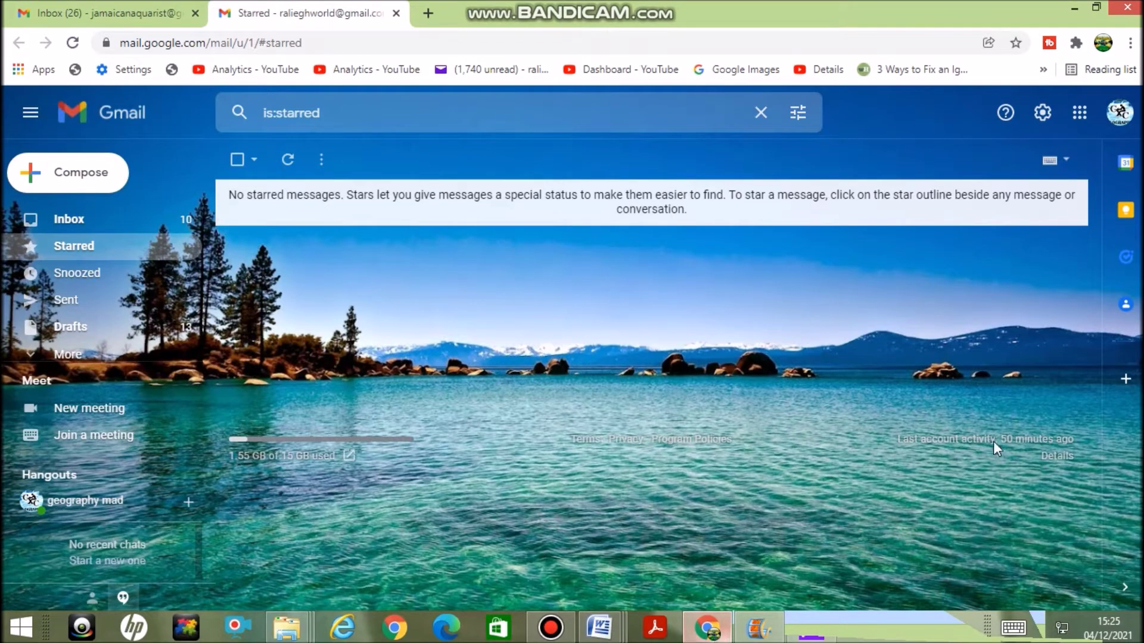
# Launch Classroom from Gmail's Google apps list, showing the Geography CSEC CXC class
pyautogui.click(1083, 125)
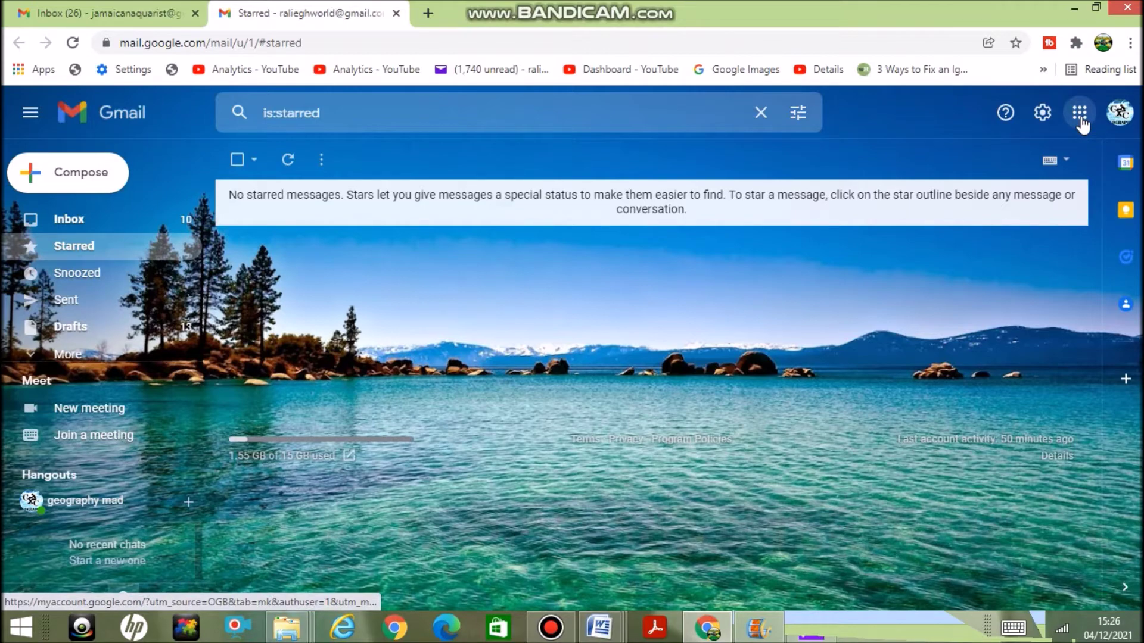
pyautogui.click(1081, 119)
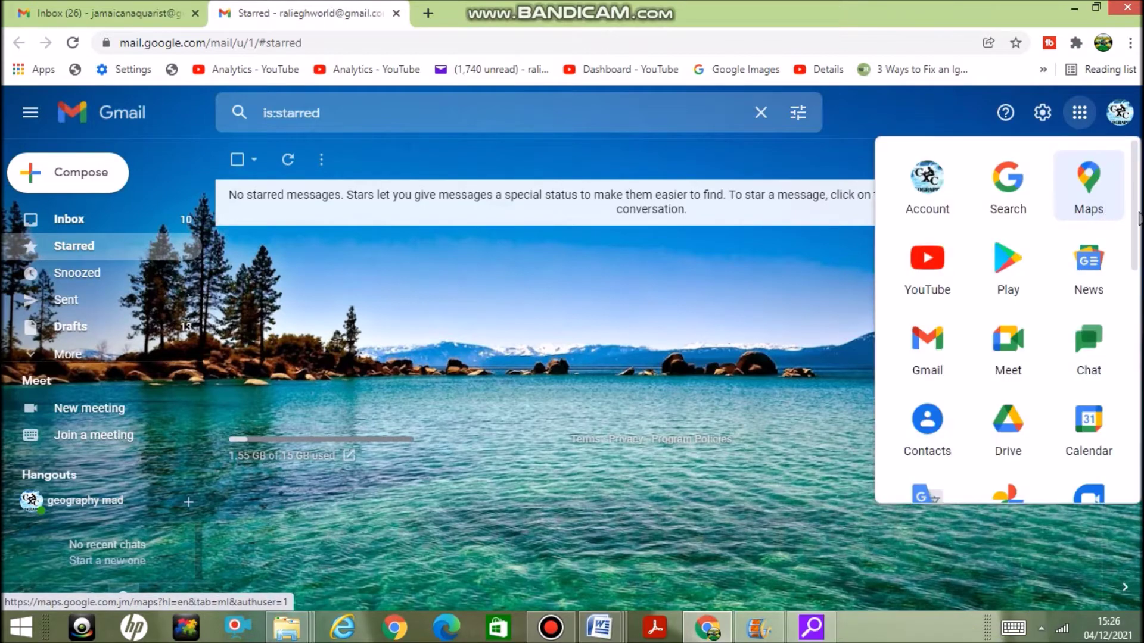
pyautogui.moveTo(1132, 212); pyautogui.dragTo(1122, 233)
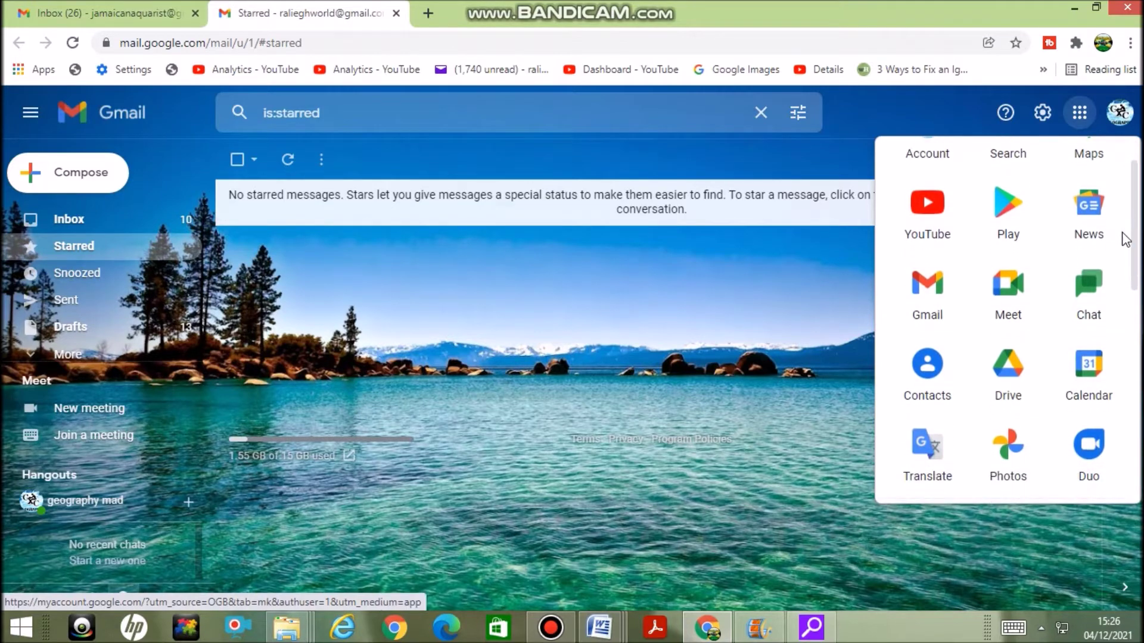
pyautogui.moveTo(1125, 238); pyautogui.dragTo(1137, 407)
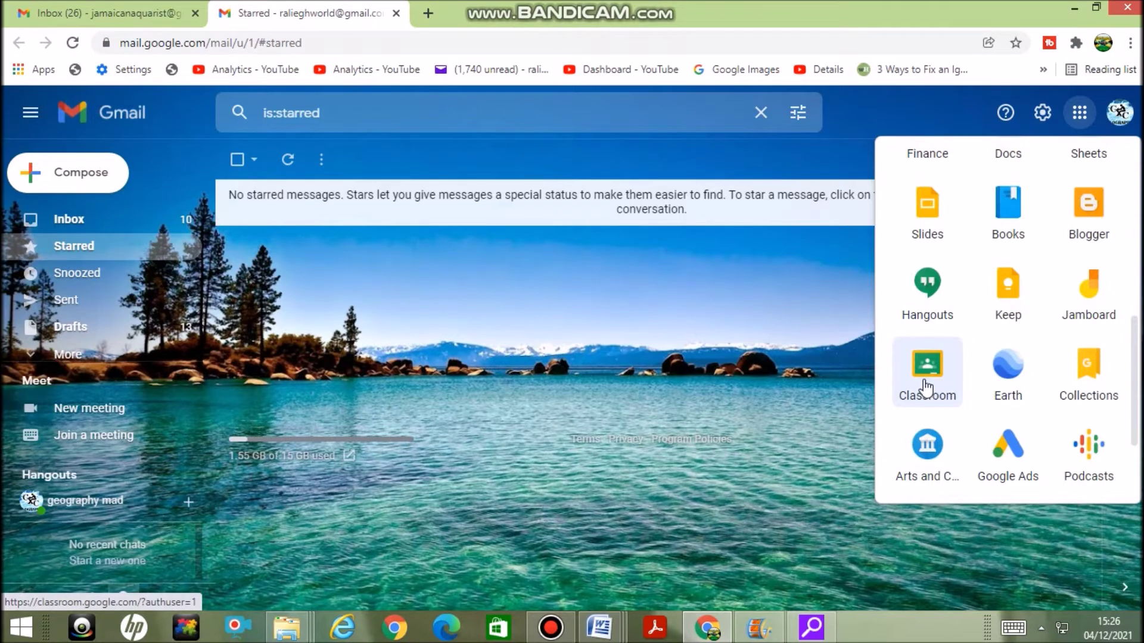
pyautogui.click(926, 387)
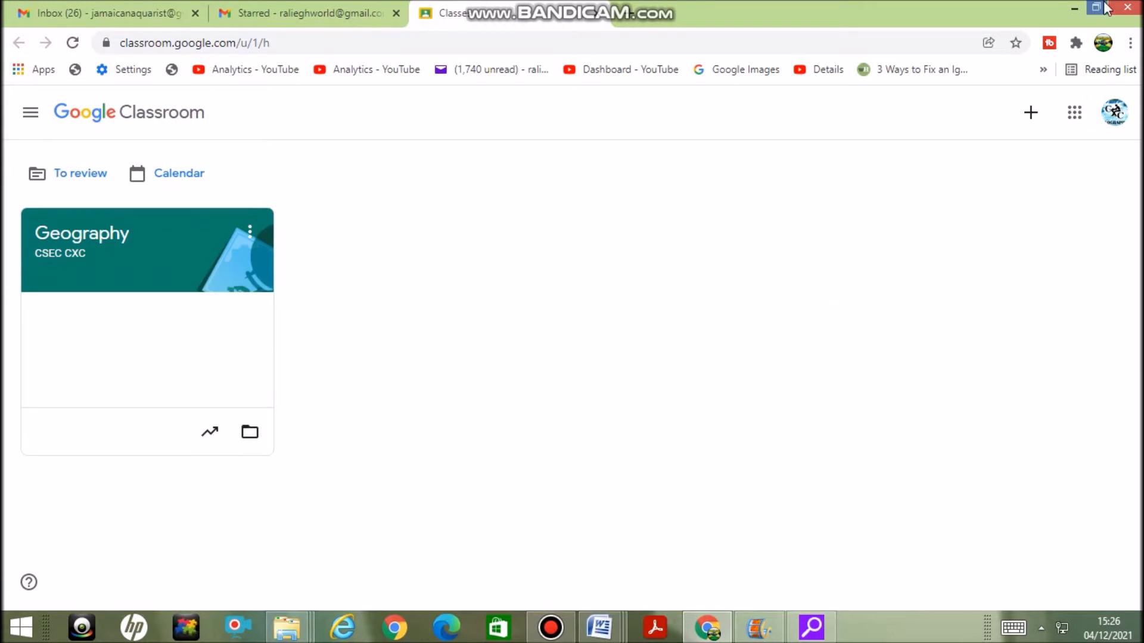
# Start creating a new class and acknowledge the school-use notice
pyautogui.click(1030, 115)
pyautogui.click(1017, 193)
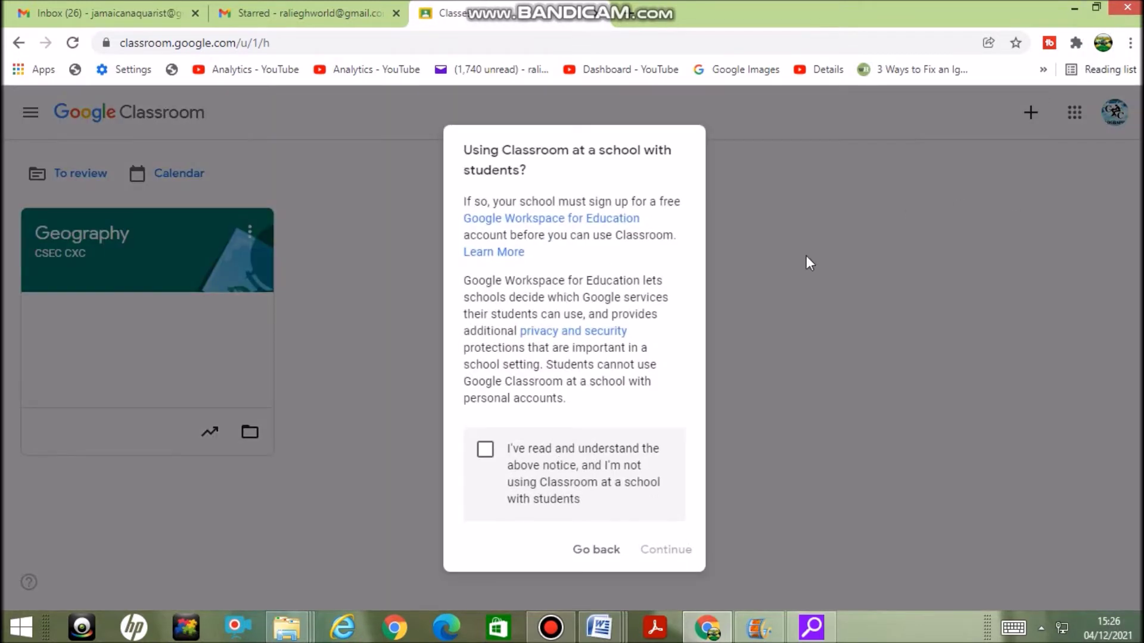
pyautogui.click(485, 449)
pyautogui.click(673, 557)
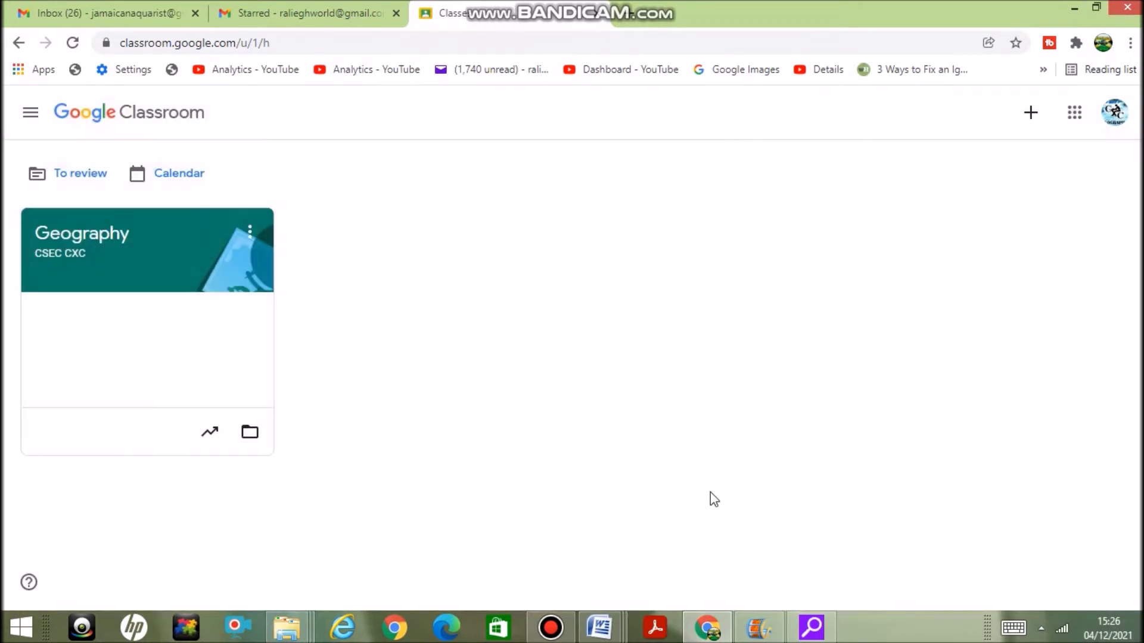
# Create the class with name 'Social Studies', room 1 and subject 'Social Studies'
pyautogui.click(455, 252)
pyautogui.write('Social Studies')
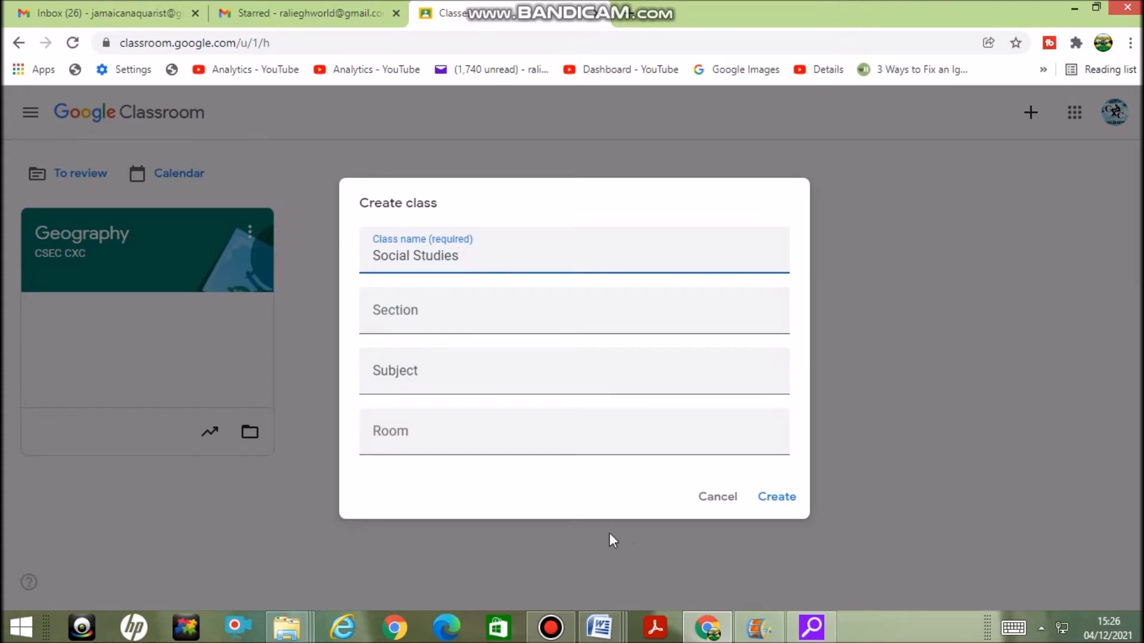
pyautogui.click(536, 441)
pyautogui.write('1')
pyautogui.click(546, 385)
pyautogui.write('Social Studies')
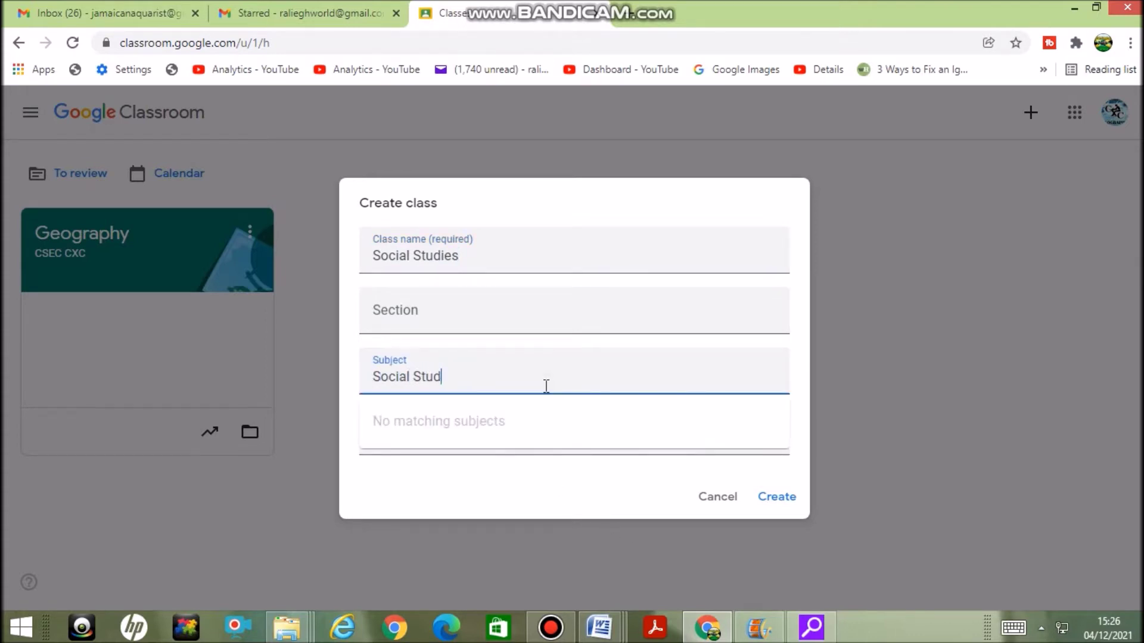
pyautogui.click(776, 505)
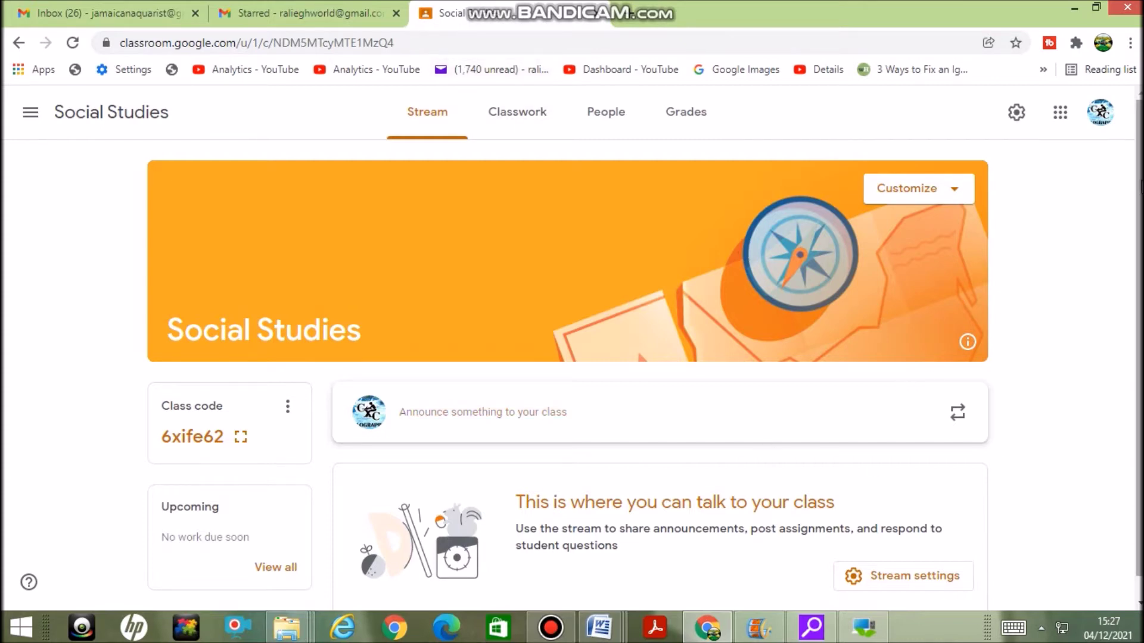
# On Classwork, create a quiz assignment titled 'Social Studies SBA PROJECT' and open its Blank Quiz
pyautogui.scroll(-1, 1120, 241)
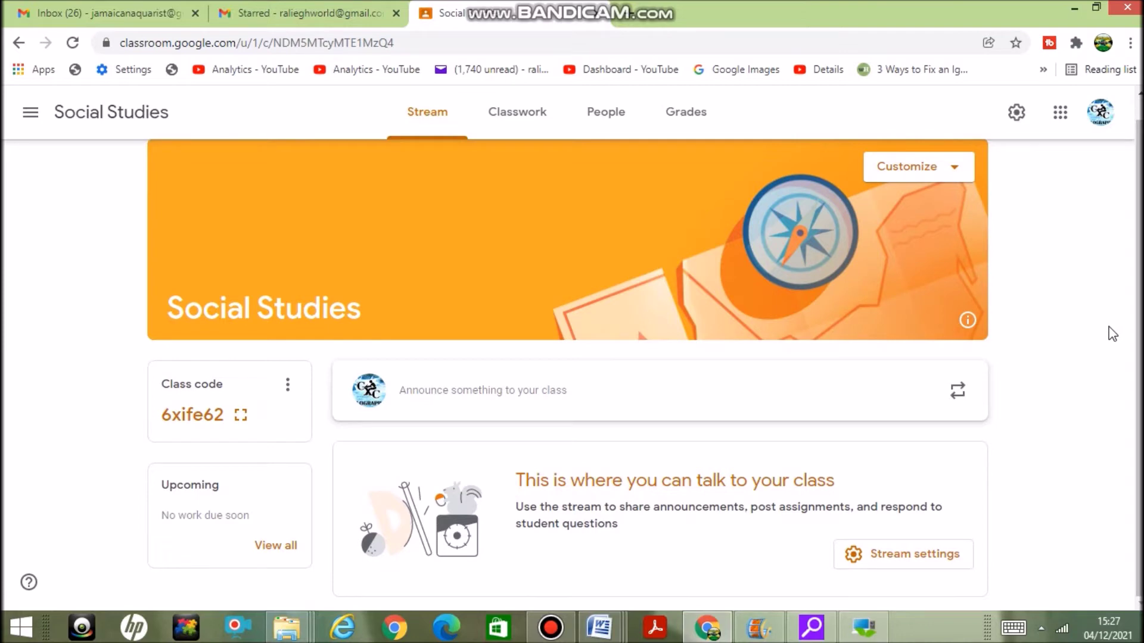
pyautogui.click(520, 115)
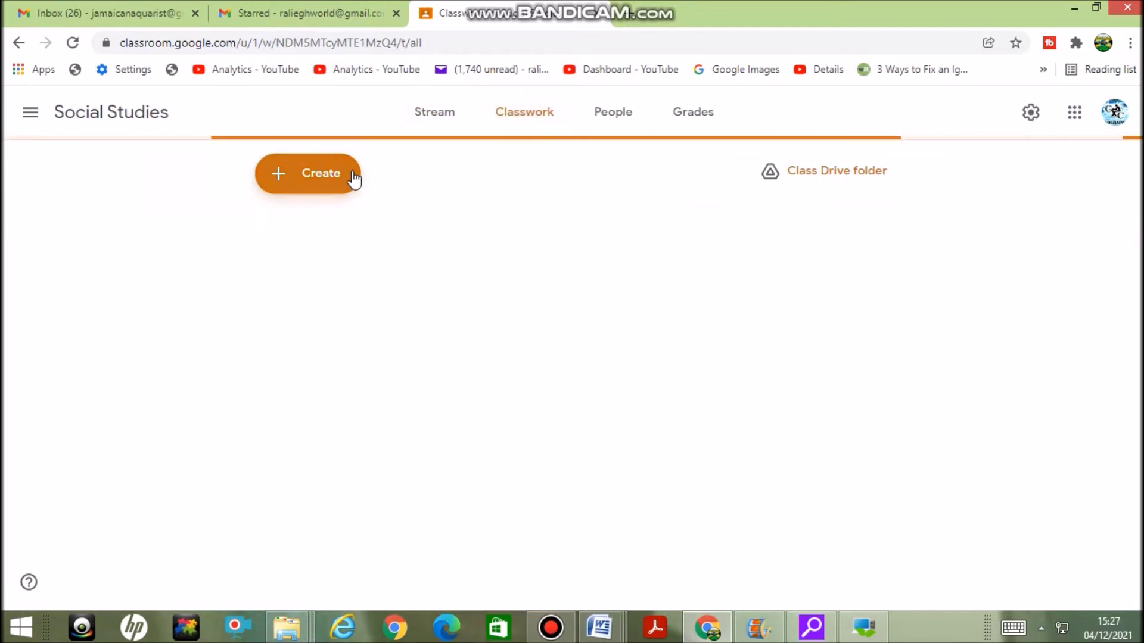
pyautogui.click(310, 179)
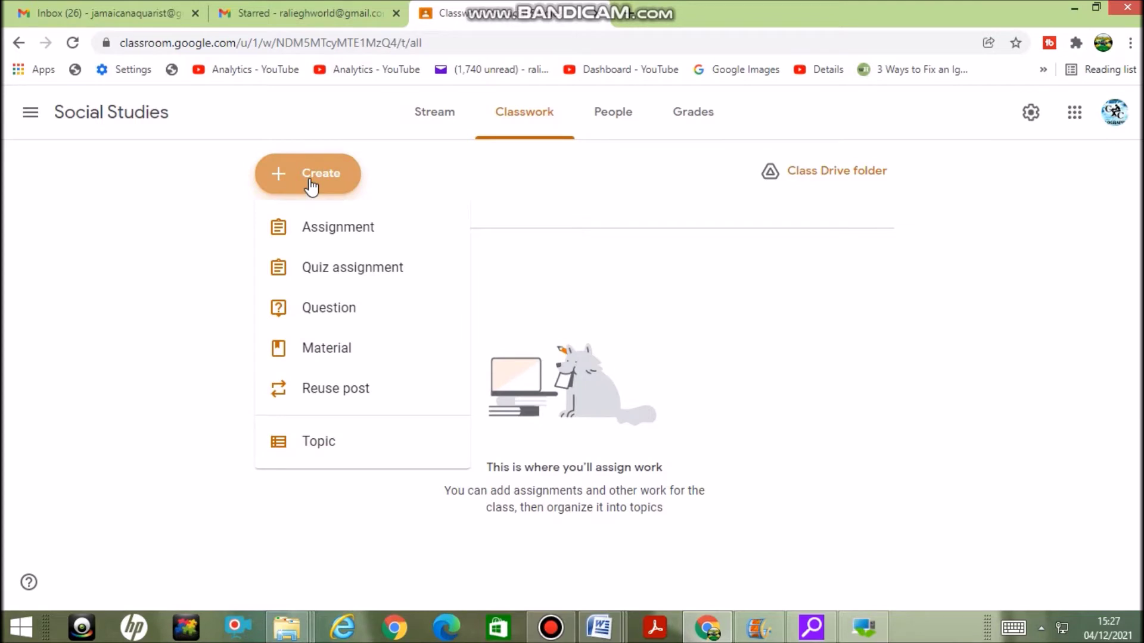
pyautogui.click(377, 273)
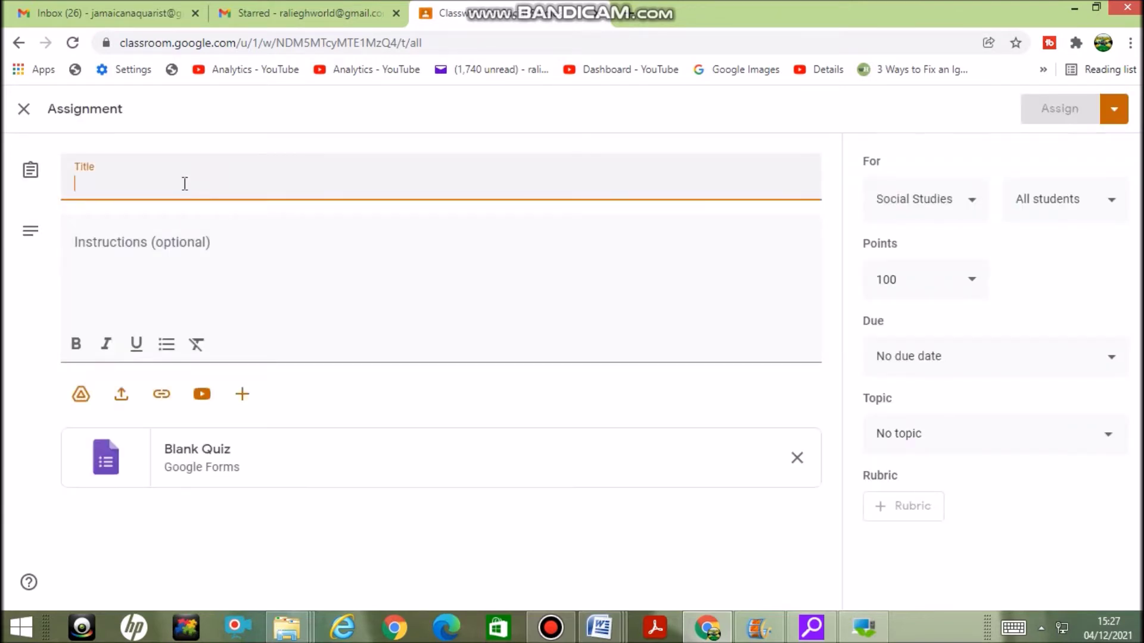
pyautogui.write('Socia')
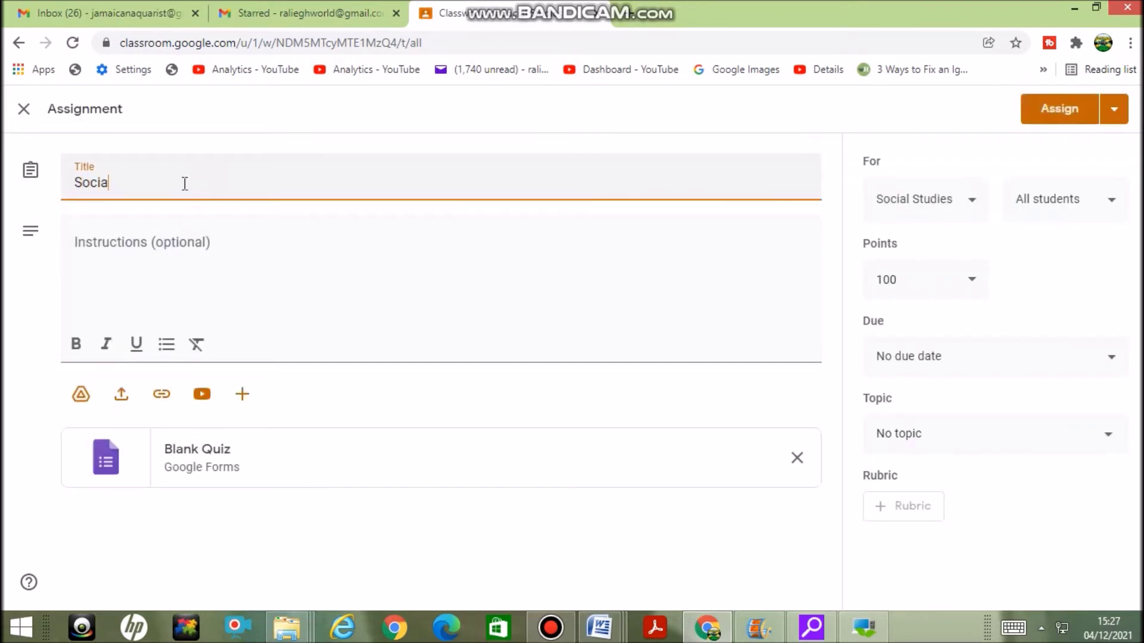
pyautogui.write('l Studies SBA PROJECT')
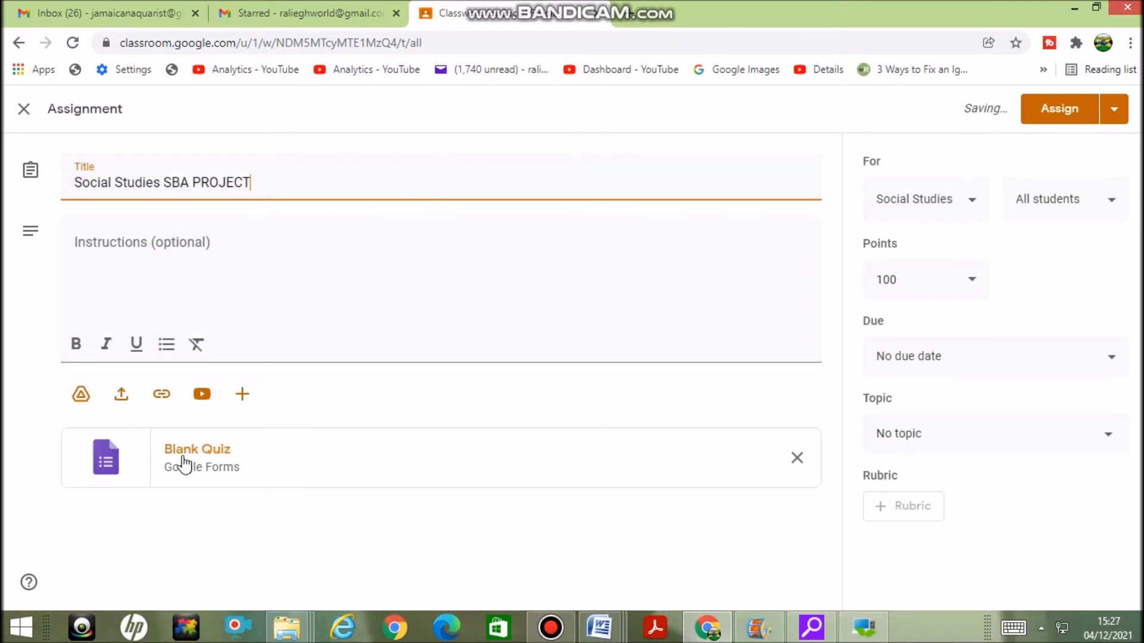
pyautogui.click(242, 468)
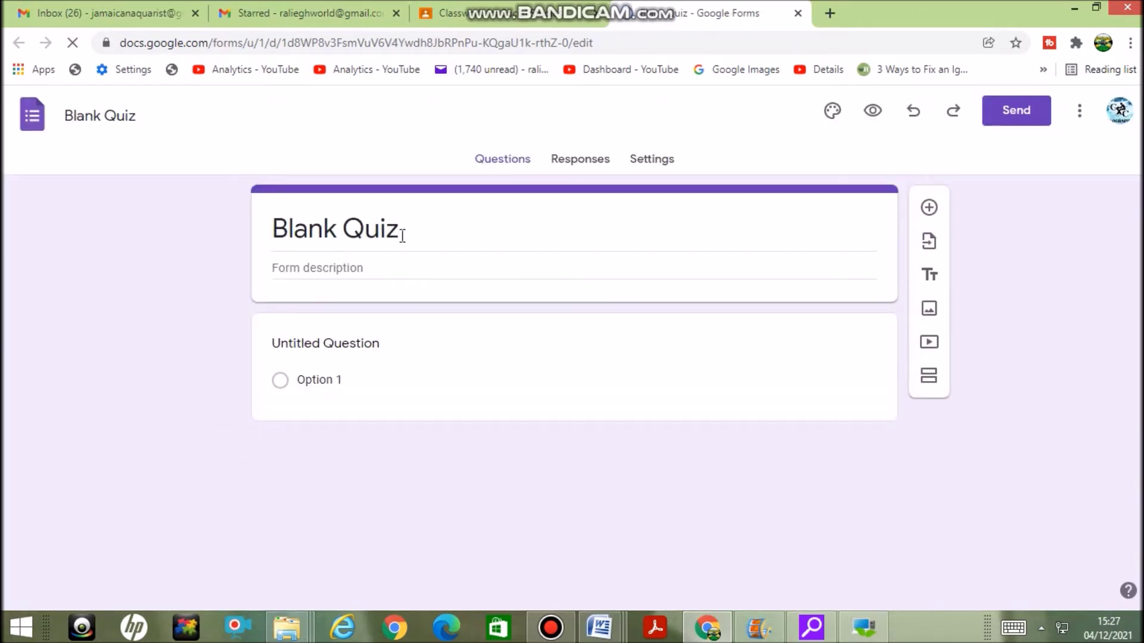
# Dismiss the Forms tour offer and erase the 'Blank Quiz' title completely
pyautogui.click(400, 232)
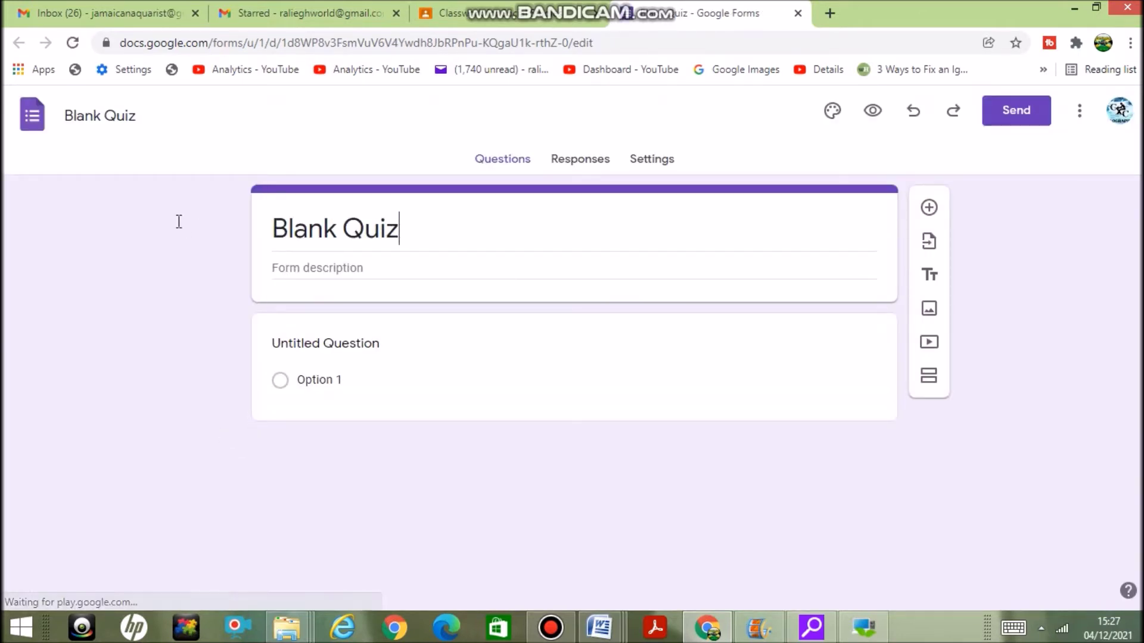
pyautogui.click(406, 230)
pyautogui.moveTo(406, 230); pyautogui.dragTo(257, 221)
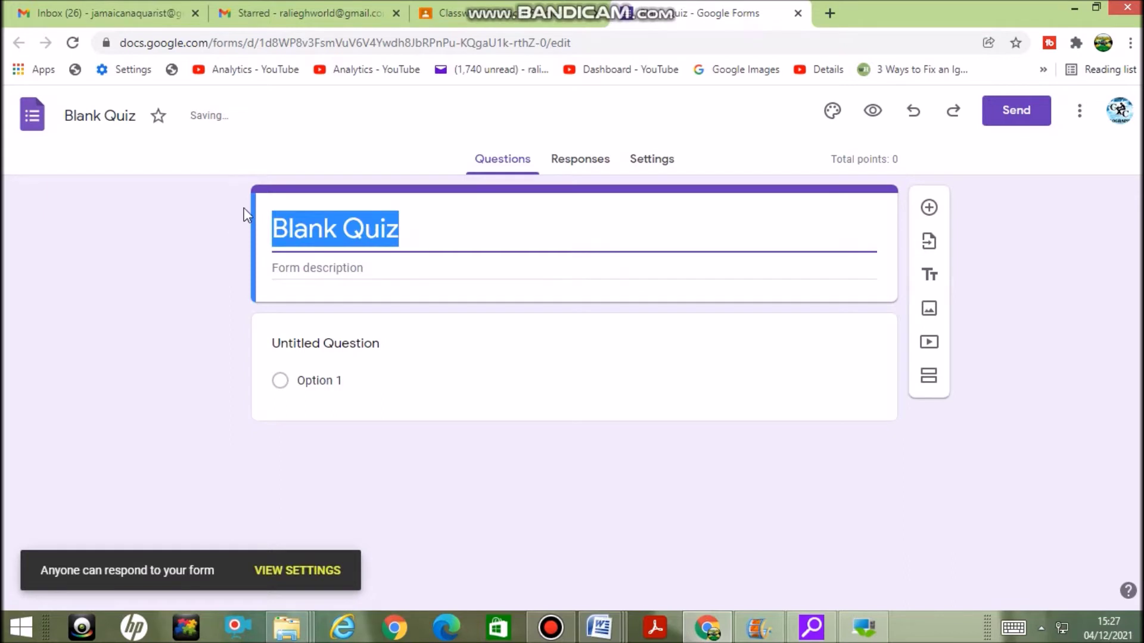
pyautogui.write('S')
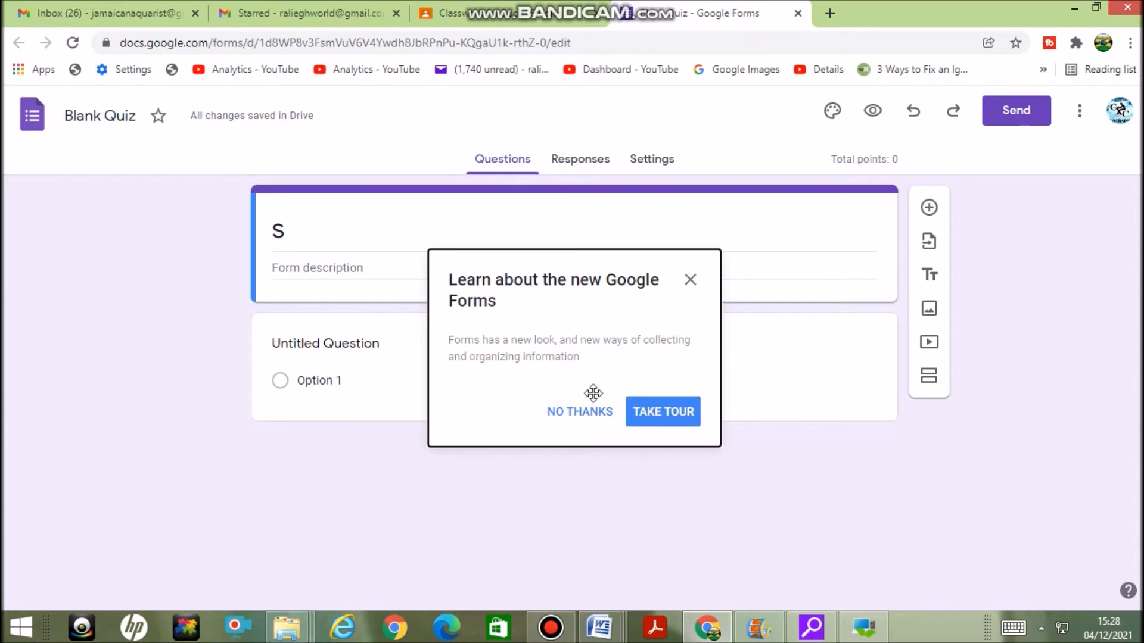
pyautogui.click(585, 413)
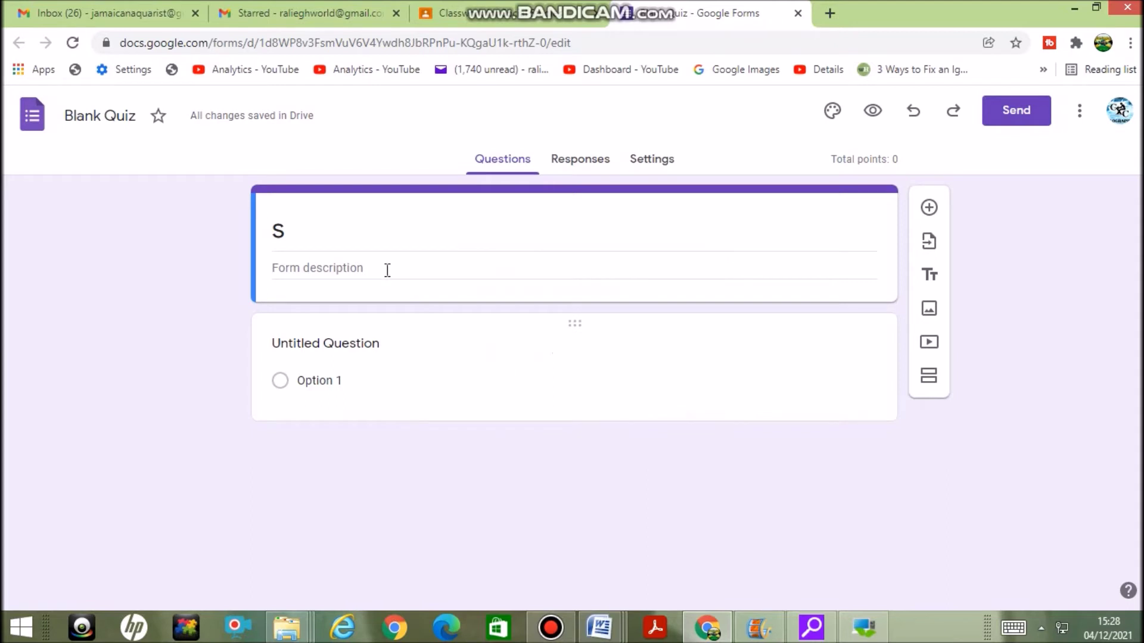
pyautogui.click(322, 236)
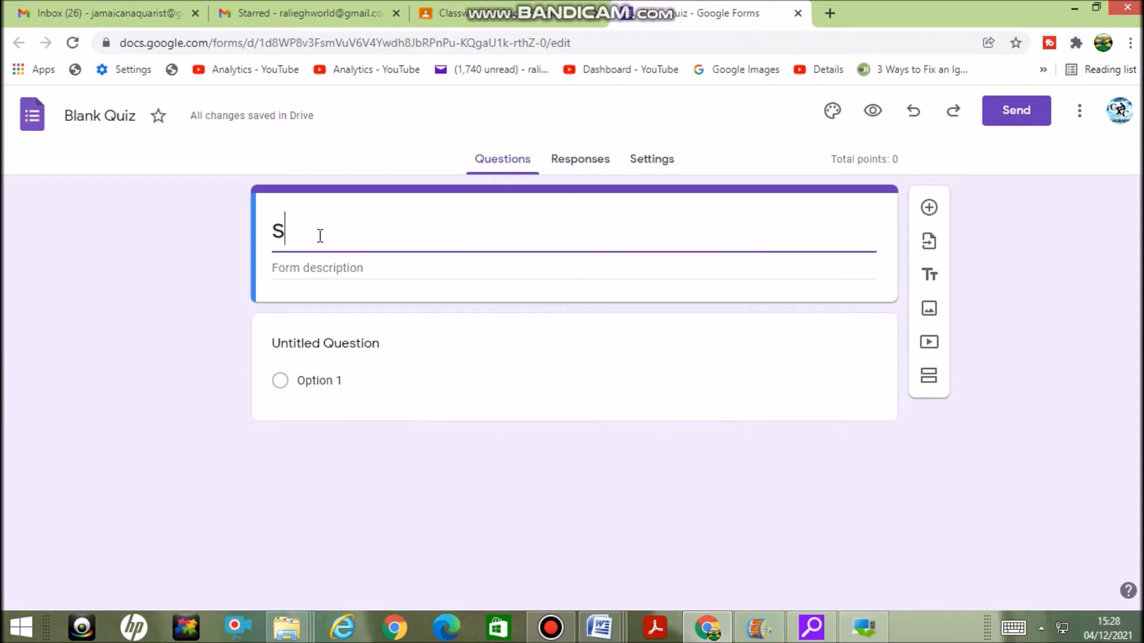
pyautogui.write('ocial')
pyautogui.press('BackSpace')
pyautogui.press('BackSpace')
pyautogui.press('BackSpace')
pyautogui.press('BackSpace')
pyautogui.press('BackSpace')
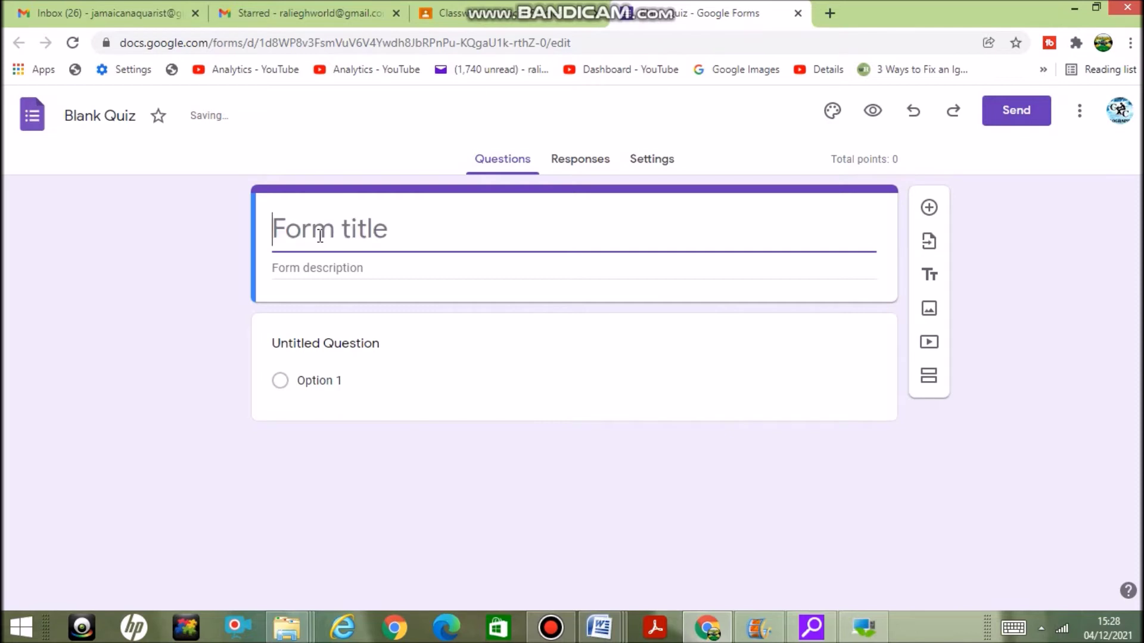
# Title the form 'Social Studies' and begin the description with 'Topic:'
pyautogui.write('S')
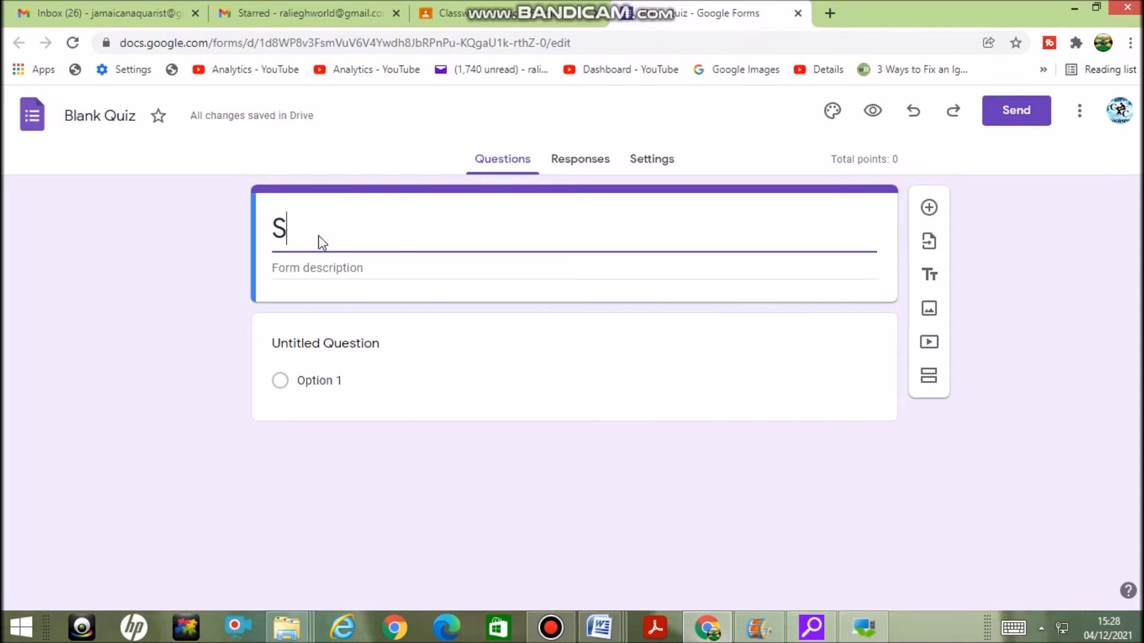
pyautogui.write('ocial Studies')
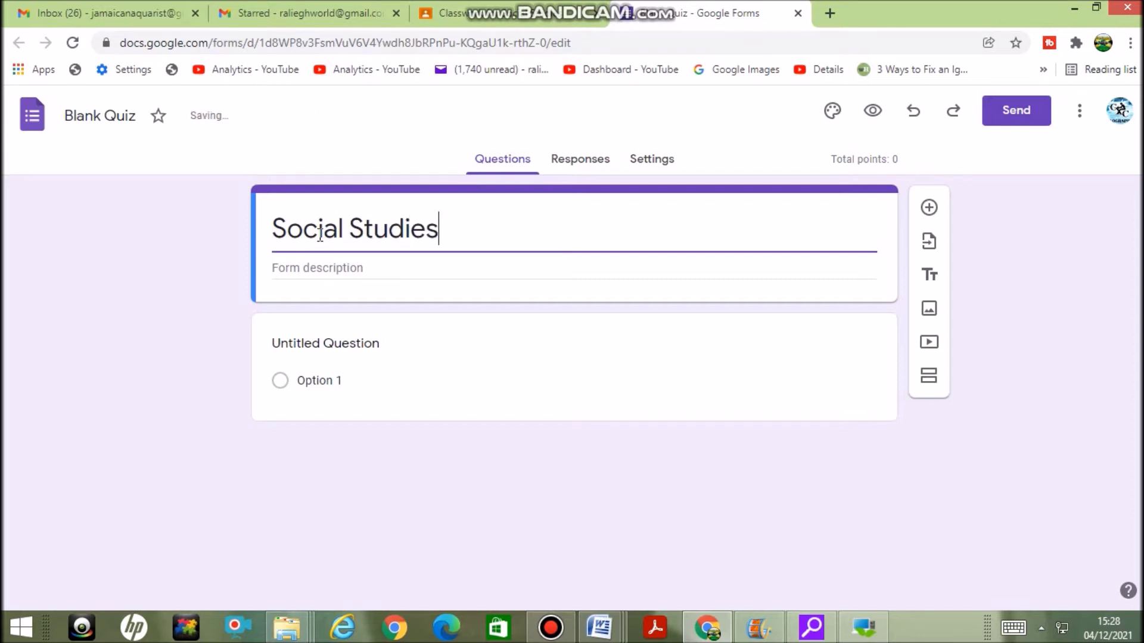
pyautogui.click(342, 270)
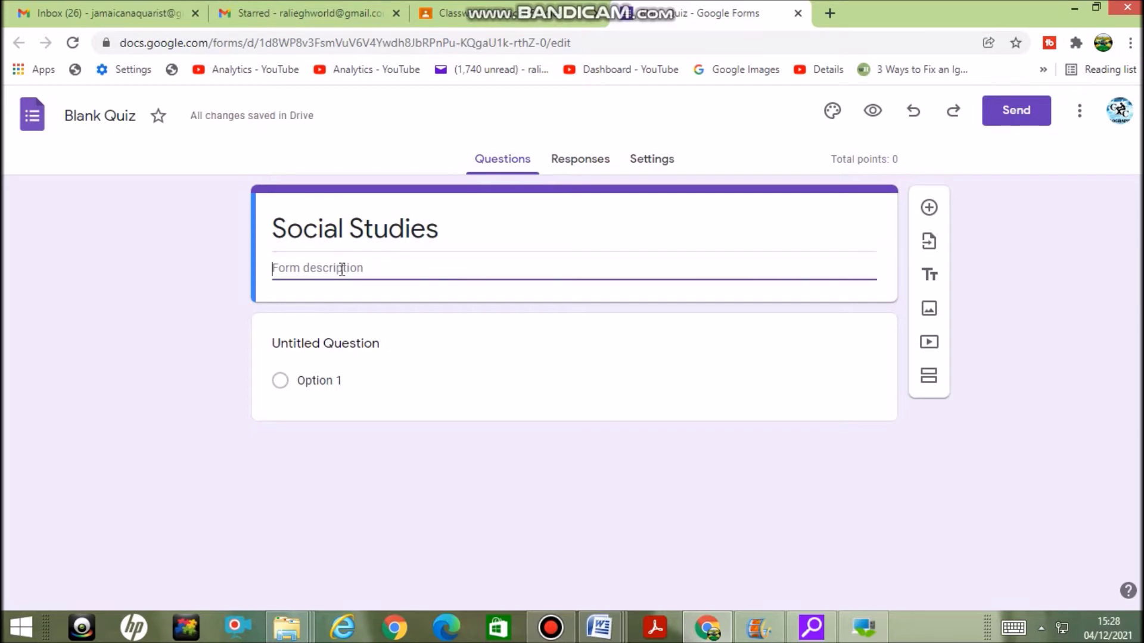
pyautogui.write('Topic:')
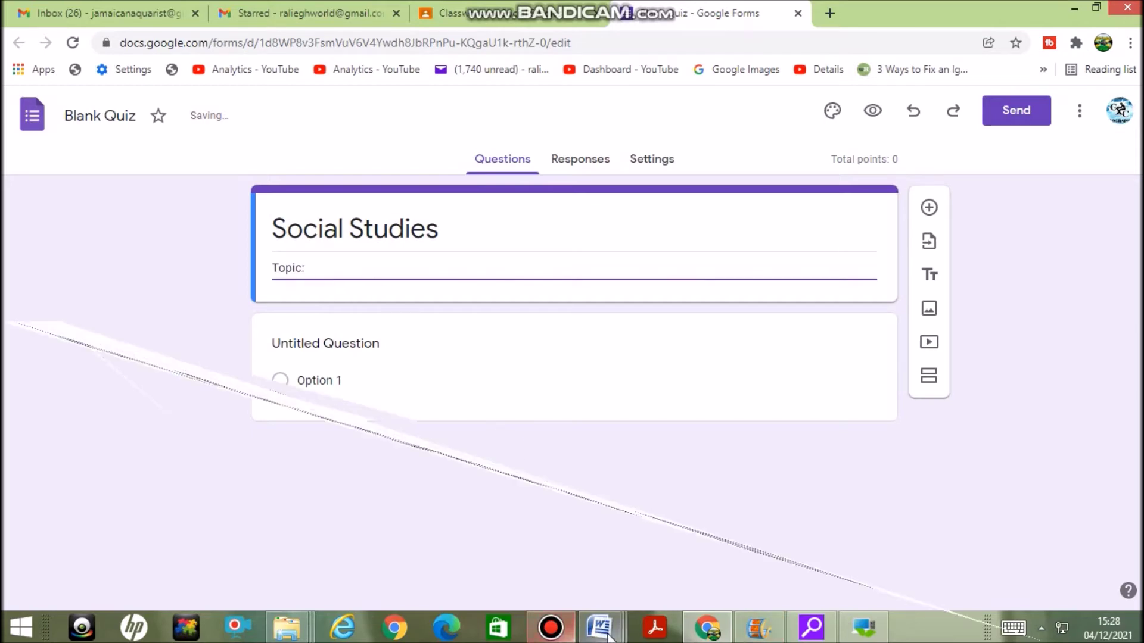
# Copy the line 'Topic: The Family' from the sample SBA instrument document in Word
pyautogui.moveTo(602, 628)
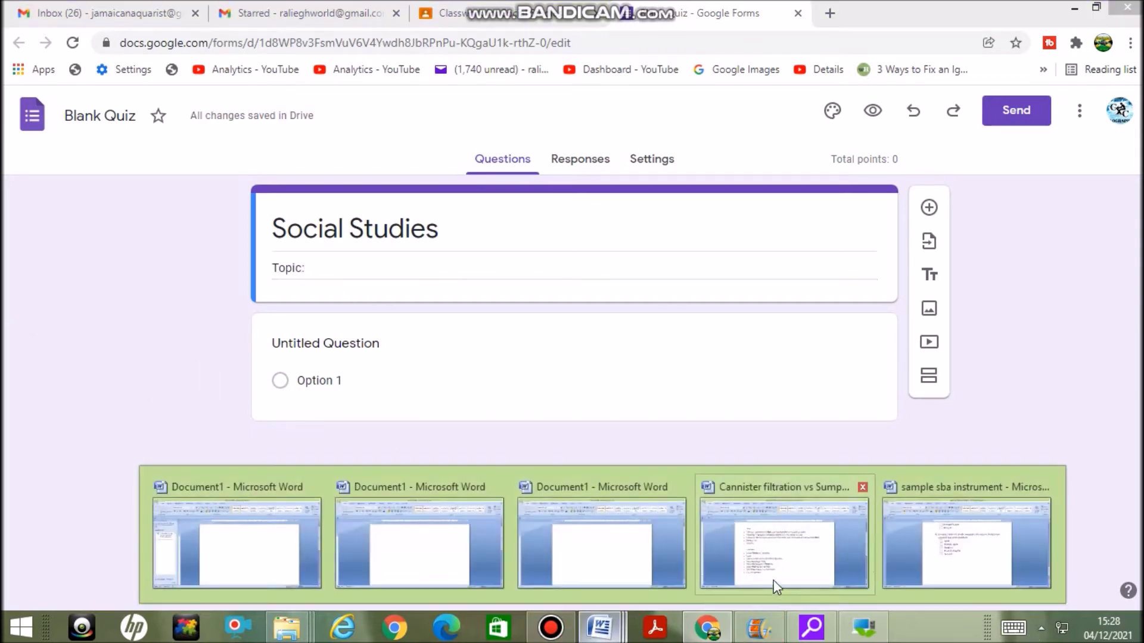
pyautogui.moveTo(974, 576)
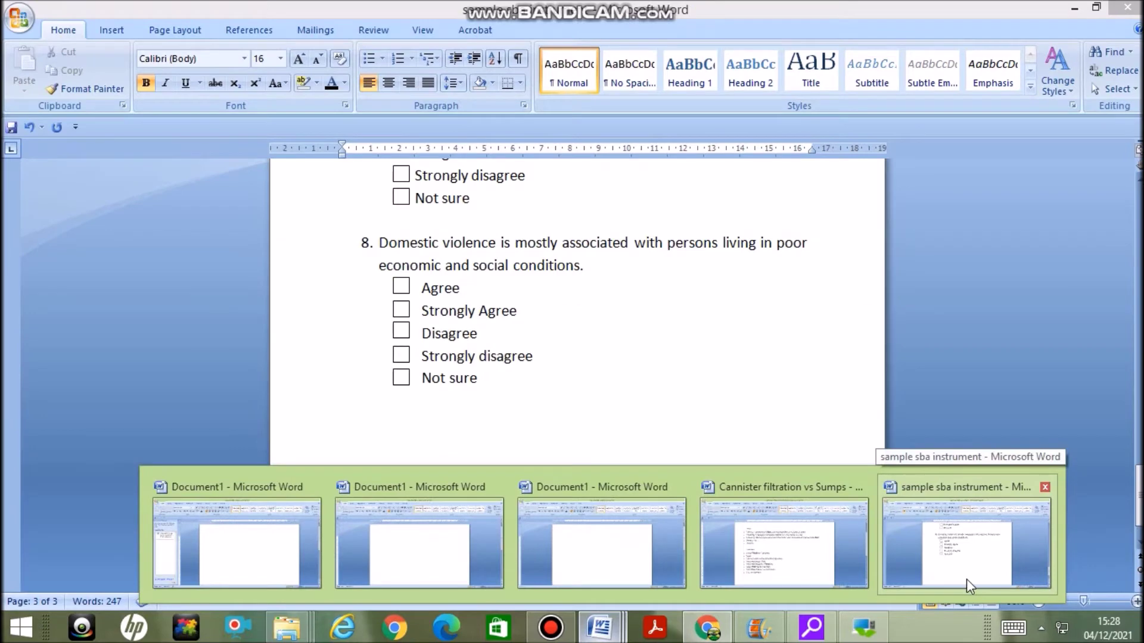
pyautogui.click(966, 577)
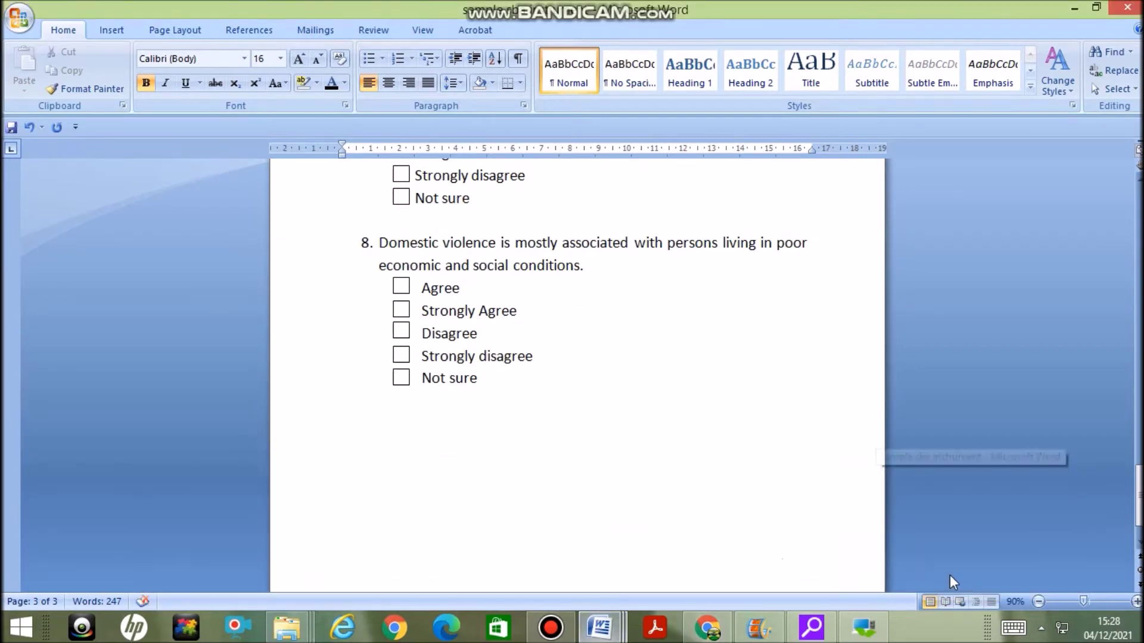
pyautogui.moveTo(1138, 494); pyautogui.dragTo(1138, 417)
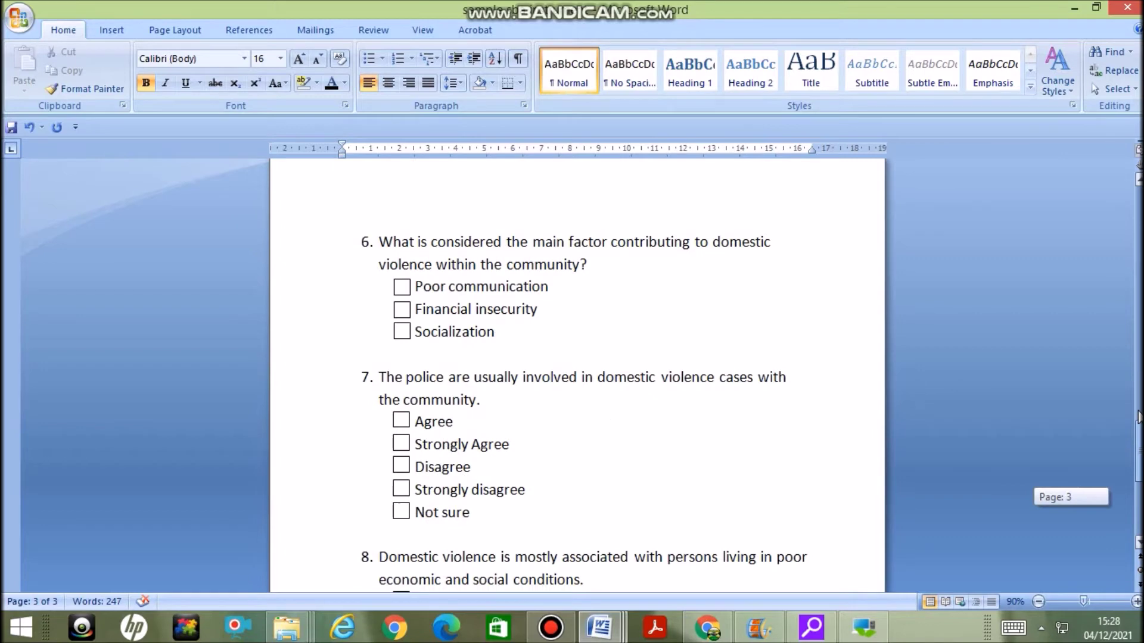
pyautogui.moveTo(1139, 417); pyautogui.dragTo(1139, 184)
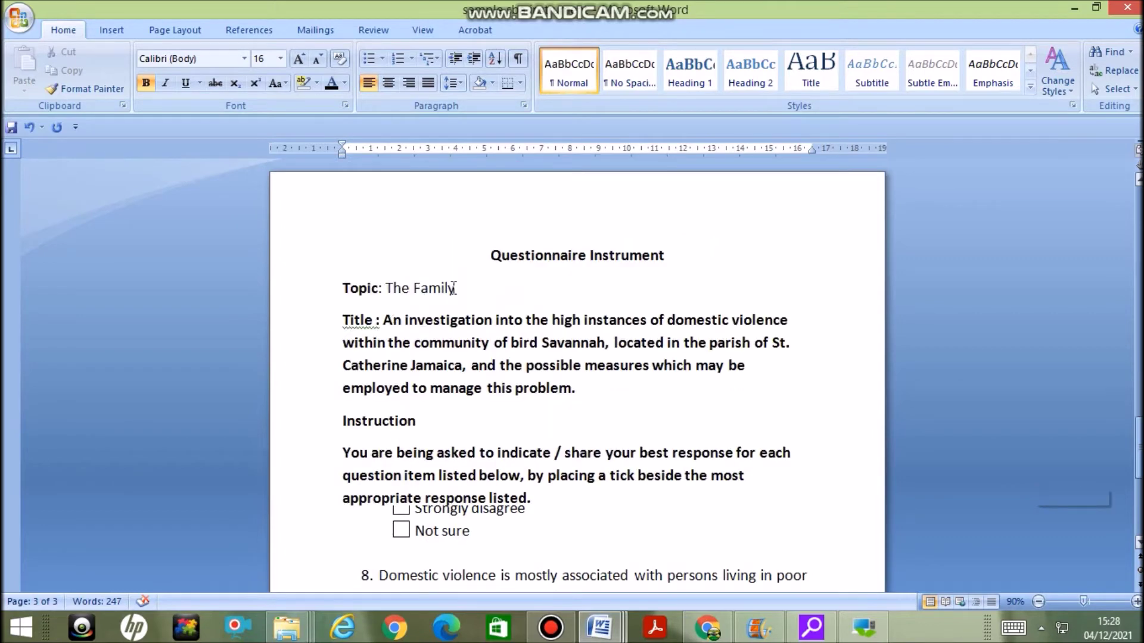
pyautogui.moveTo(396, 289); pyautogui.dragTo(335, 290)
pyautogui.hotkey('ctrl', 'c')
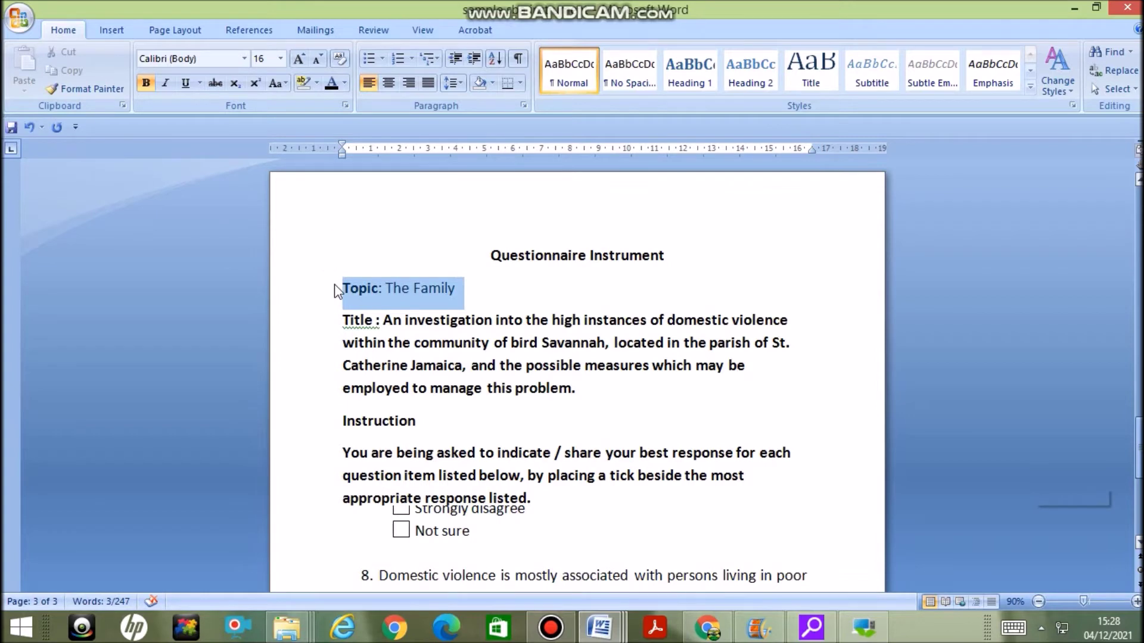
pyautogui.click(709, 628)
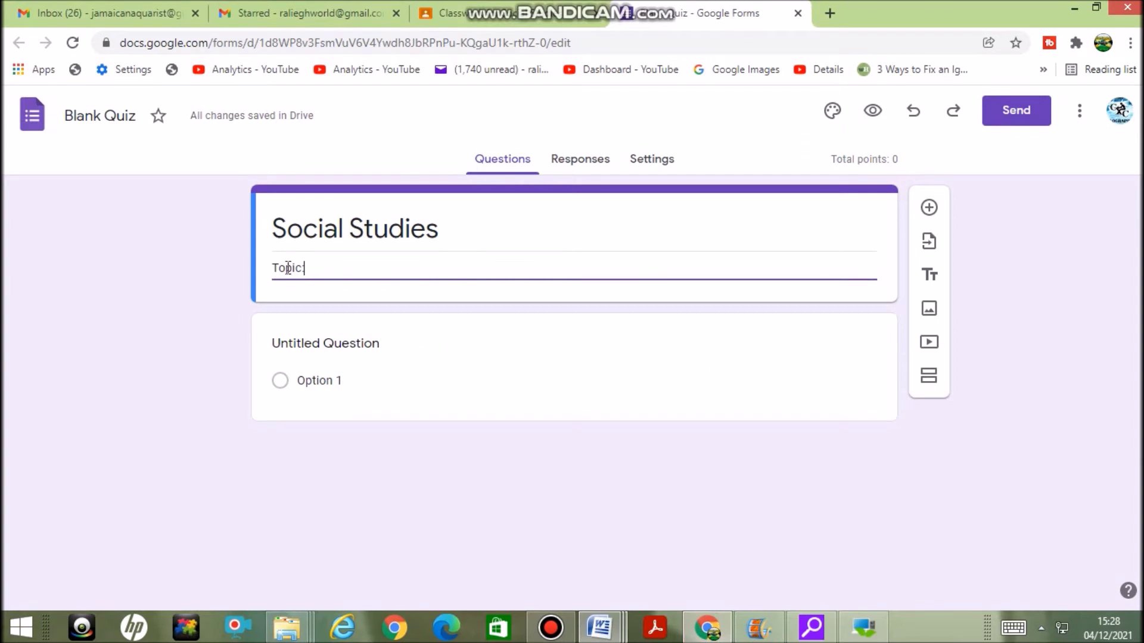
# Paste the topic line into the description and start a new 'Title' line
pyautogui.click(341, 229)
pyautogui.tripleClick(332, 268)
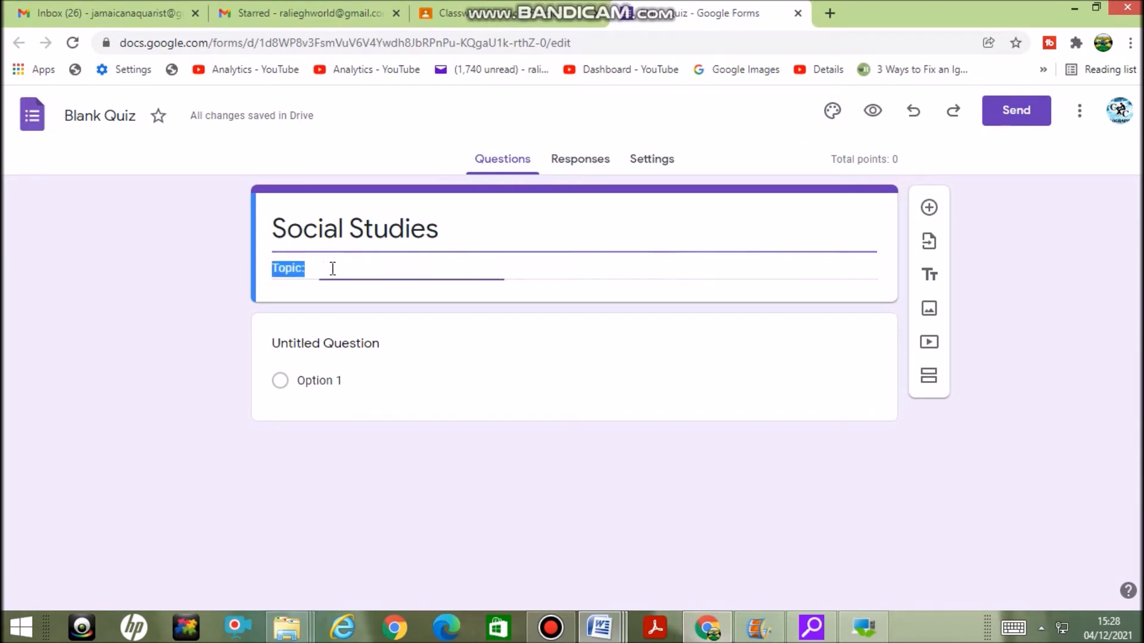
pyautogui.click(330, 269)
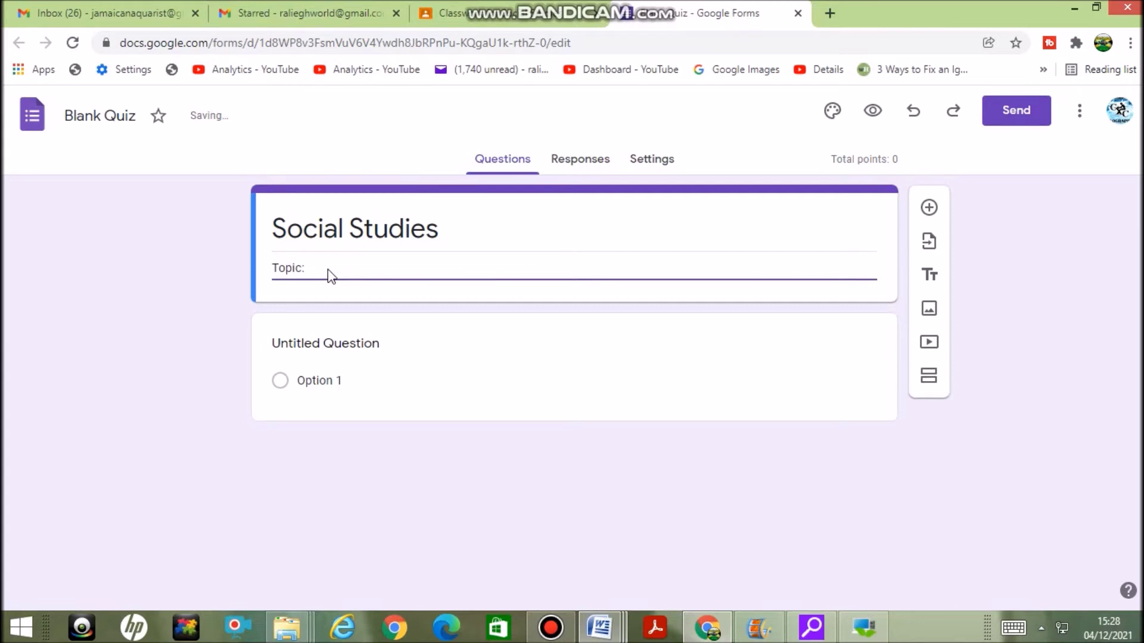
pyautogui.hotkey('ctrl', 'v')
pyautogui.press('Return')
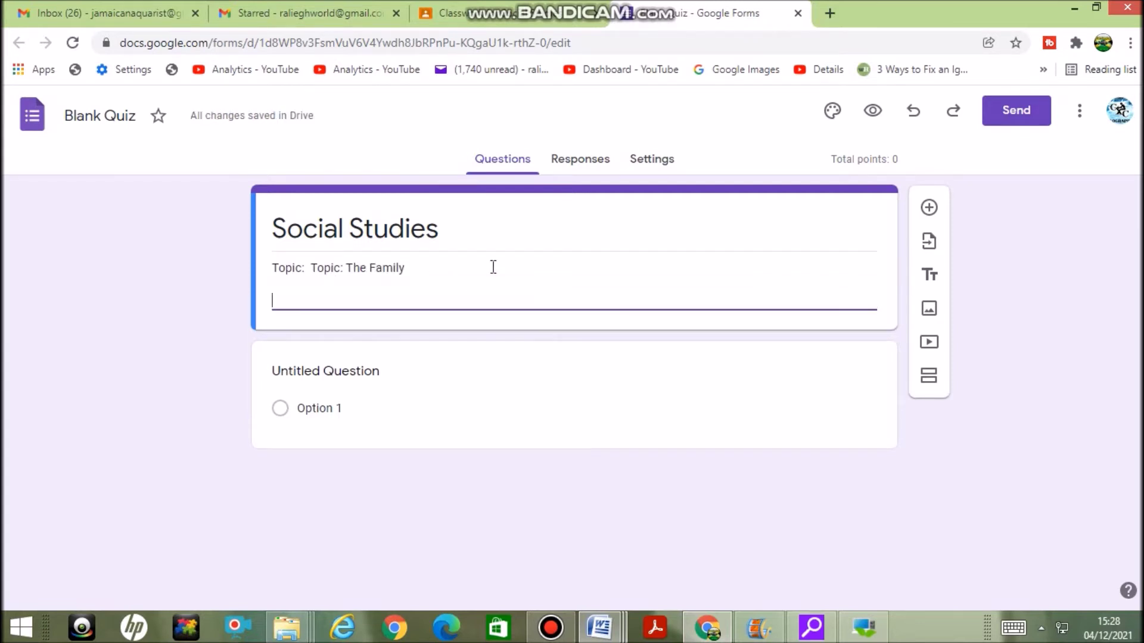
pyautogui.write('Title :')
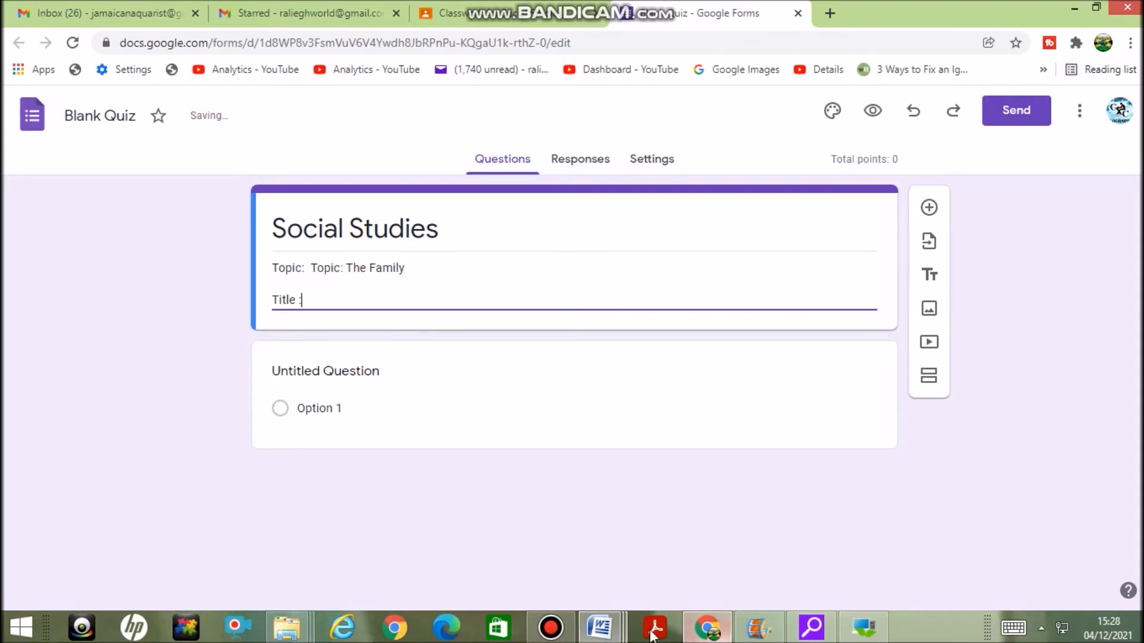
# Paste the questionnaire's title sentence after 'Title :' and begin an 'Instructions' line
pyautogui.click(575, 619)
pyautogui.click(590, 390)
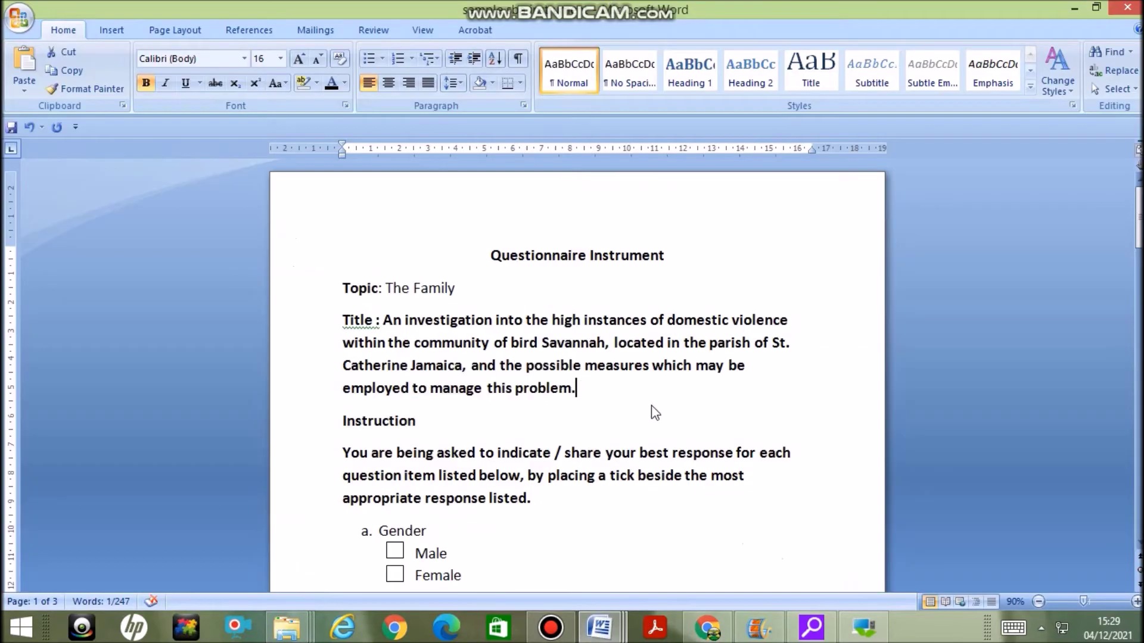
pyautogui.moveTo(591, 392); pyautogui.dragTo(404, 323)
pyautogui.hotkey('ctrl', 'c')
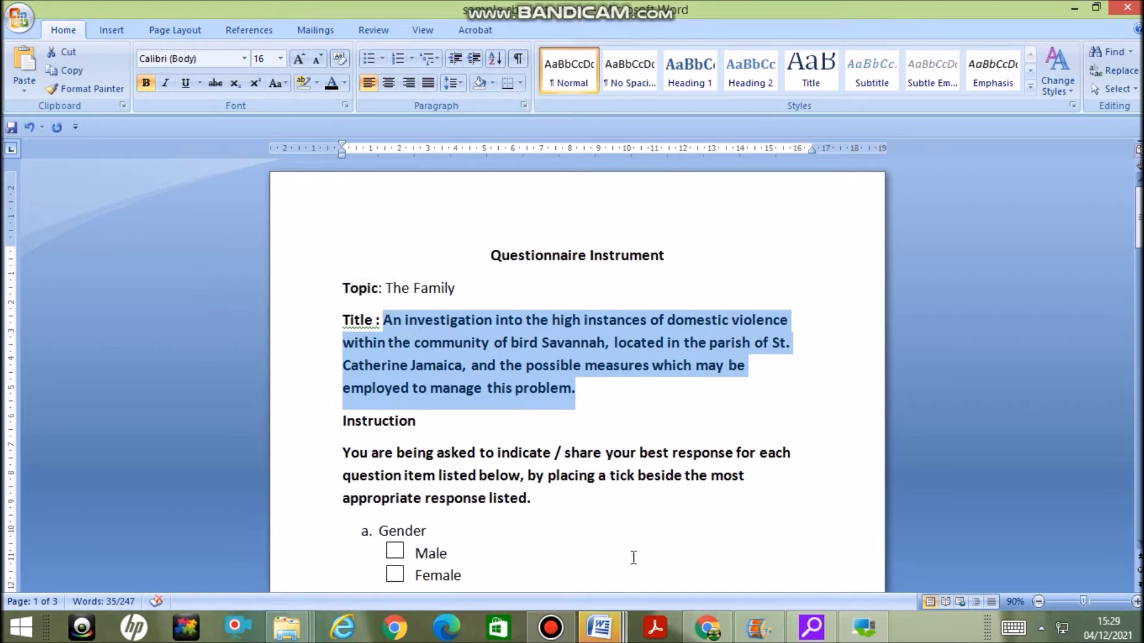
pyautogui.click(719, 626)
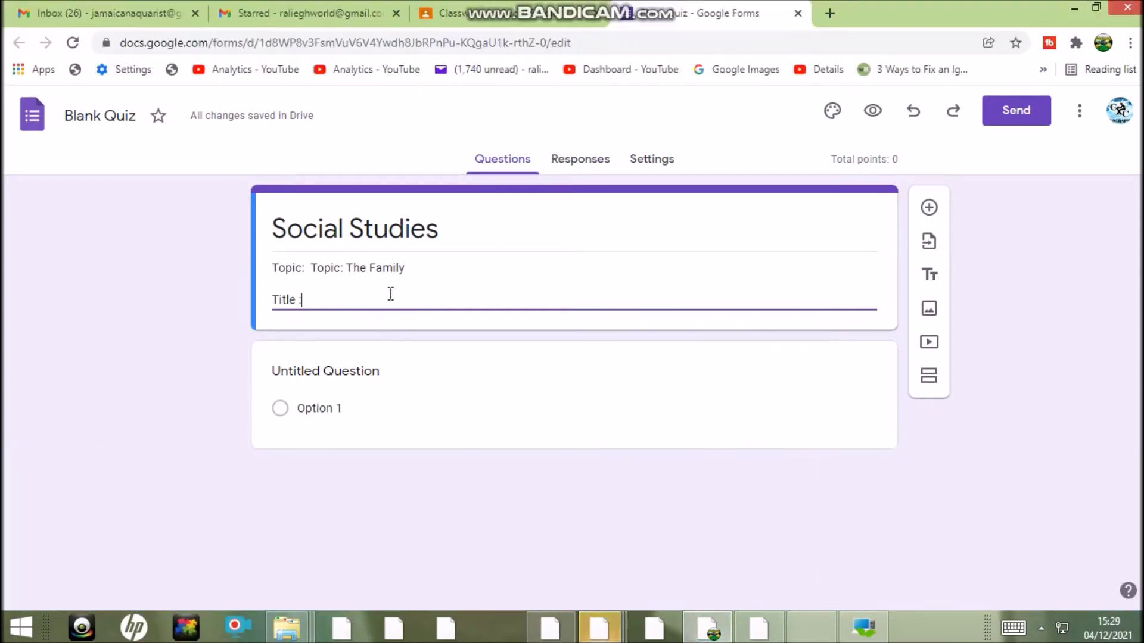
pyautogui.hotkey('ctrl', 'v')
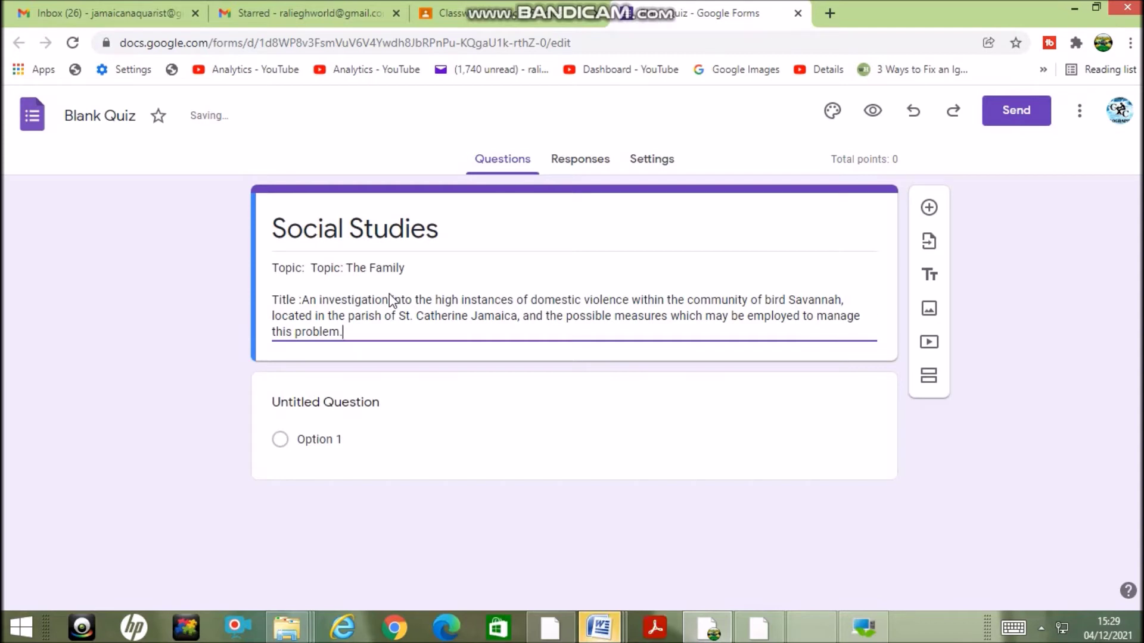
pyautogui.press('Return')
pyautogui.press('Return')
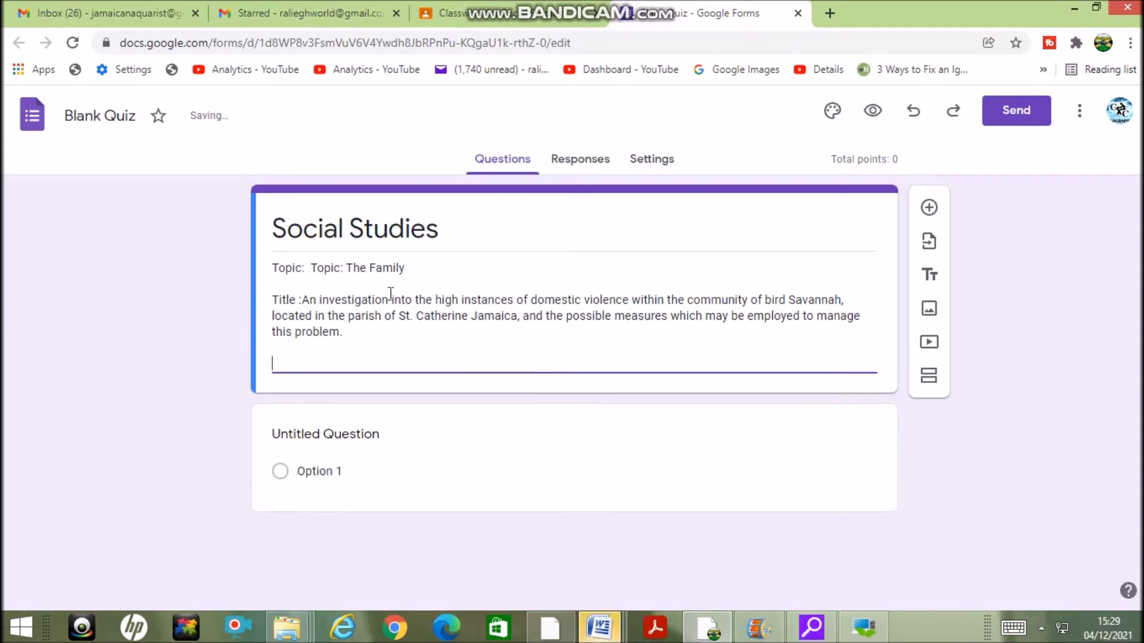
pyautogui.write('Instructions  :')
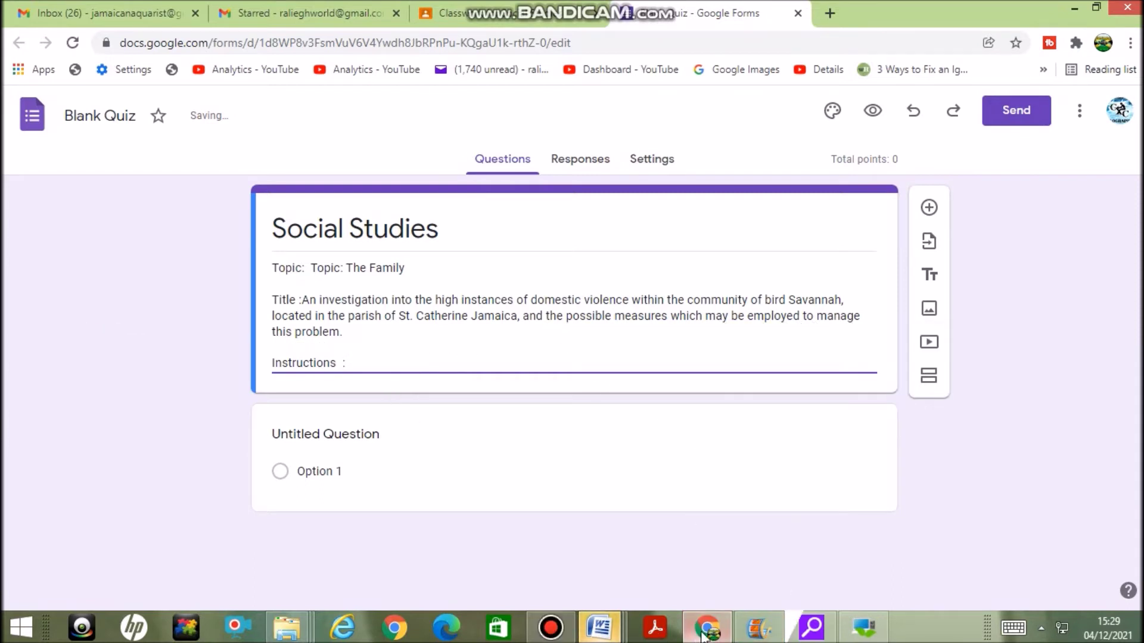
# Paste the questionnaire's tick-the-most-appropriate-response paragraph after 'Instructions :'
pyautogui.click(595, 633)
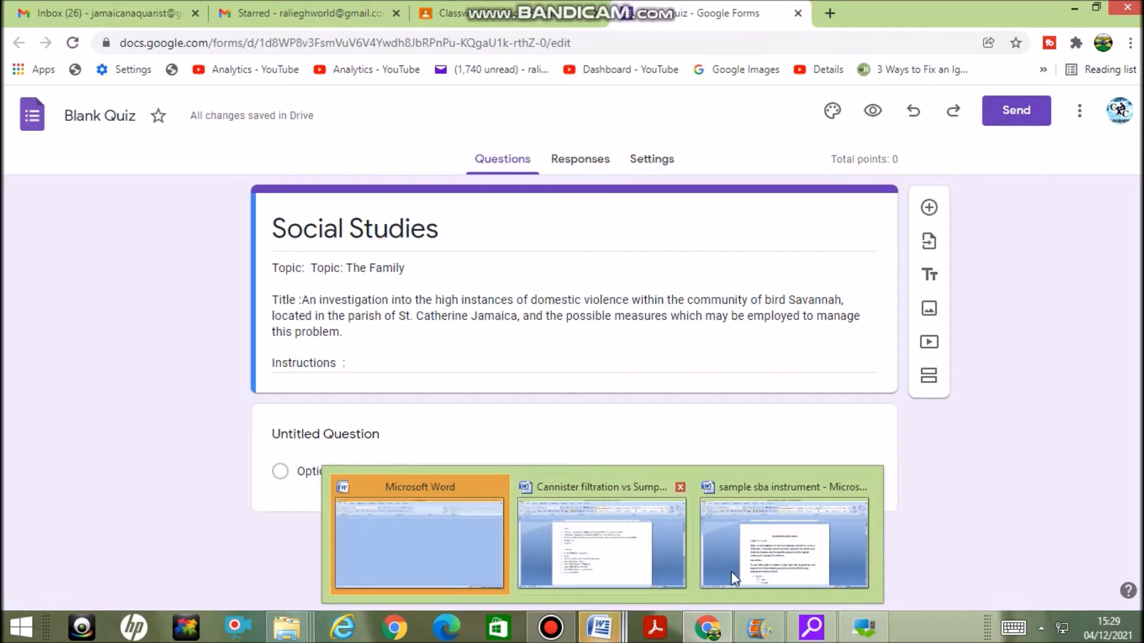
pyautogui.click(768, 557)
pyautogui.click(565, 440)
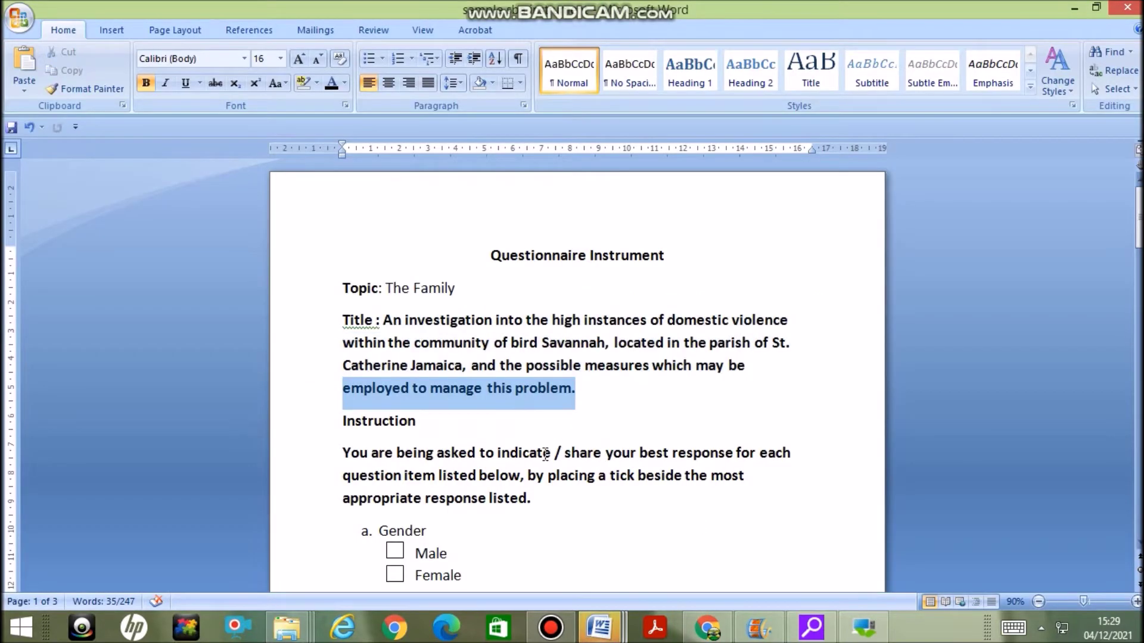
pyautogui.moveTo(544, 499); pyautogui.dragTo(339, 452)
pyautogui.hotkey('ctrl', 'c')
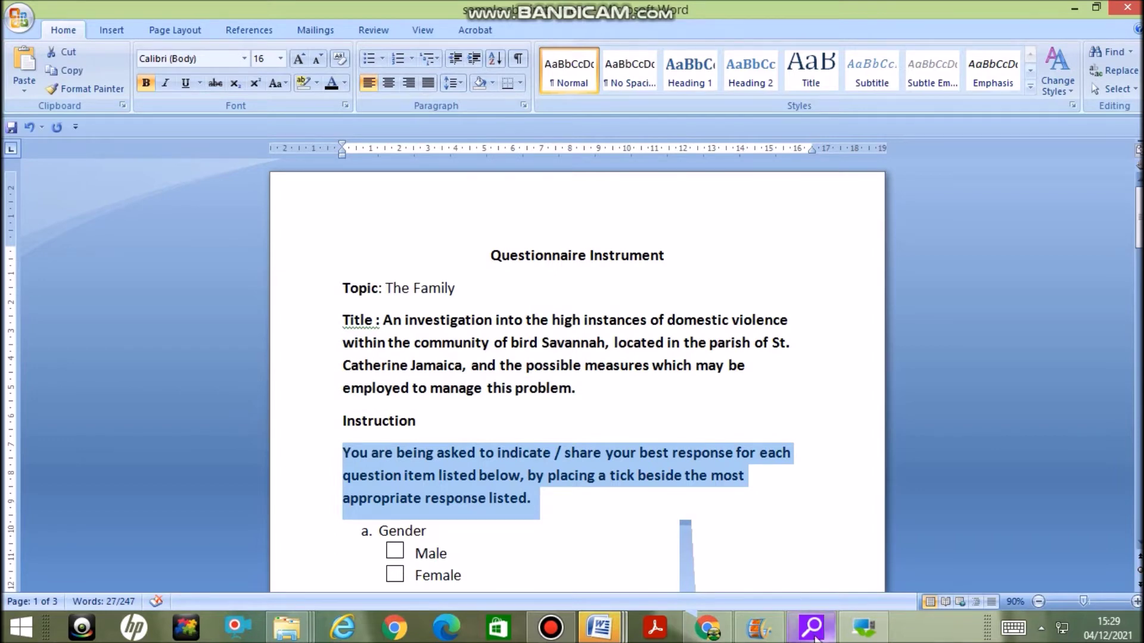
pyautogui.click(709, 631)
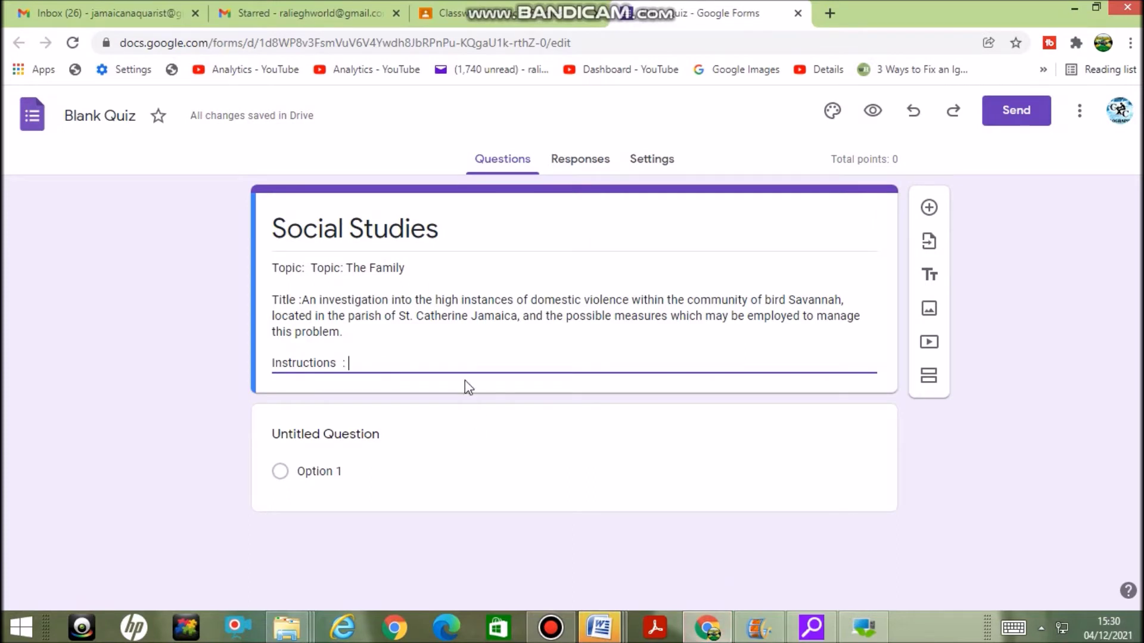
pyautogui.hotkey('ctrl', 'v')
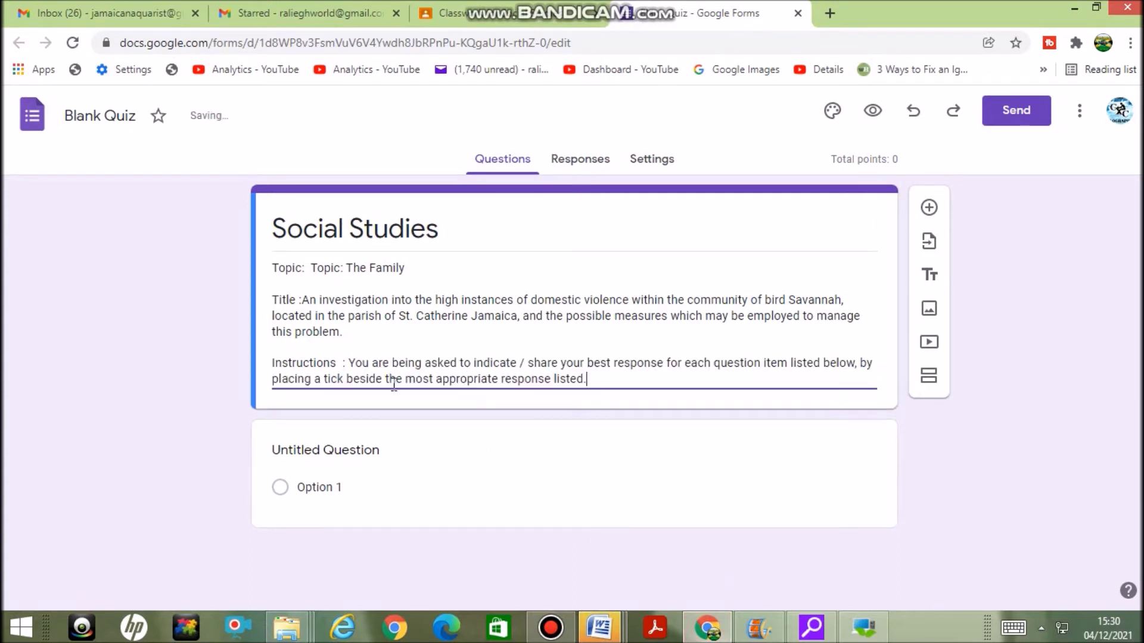
pyautogui.click(390, 457)
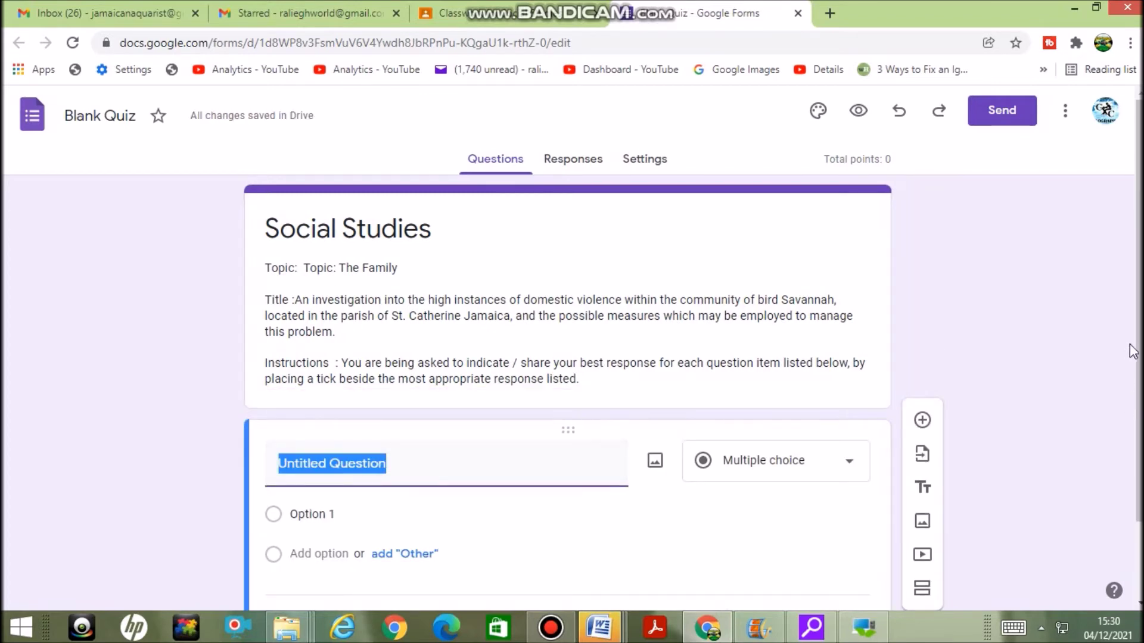
# Title the first question 'a. Gender', copying 'Gender' from the Word questionnaire
pyautogui.moveTo(1140, 314); pyautogui.dragTo(1140, 388)
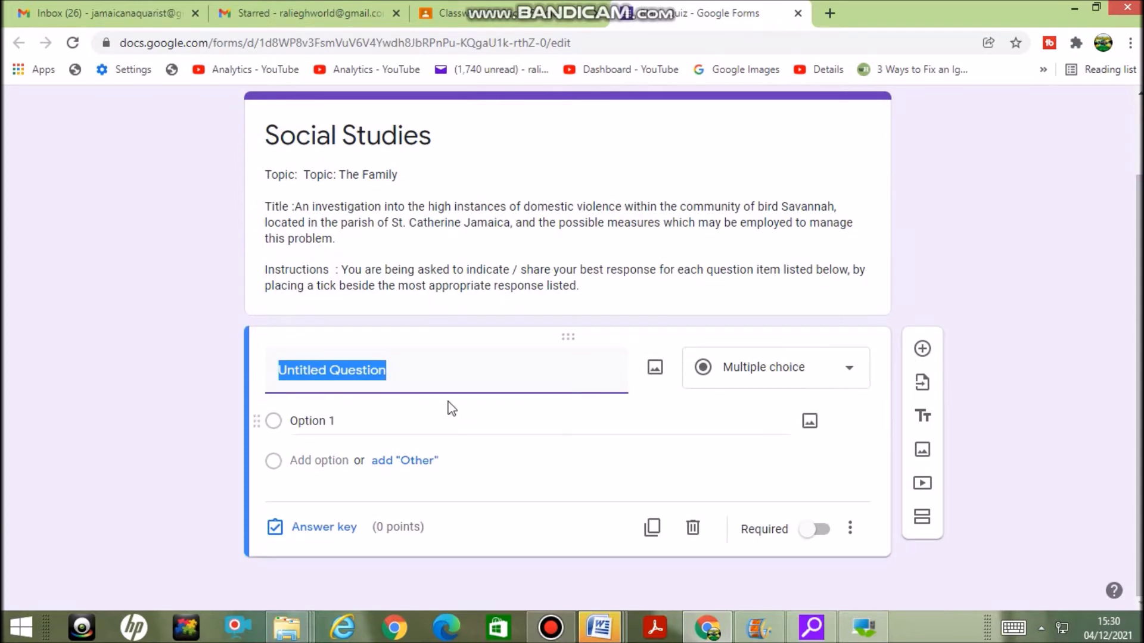
pyautogui.click(600, 633)
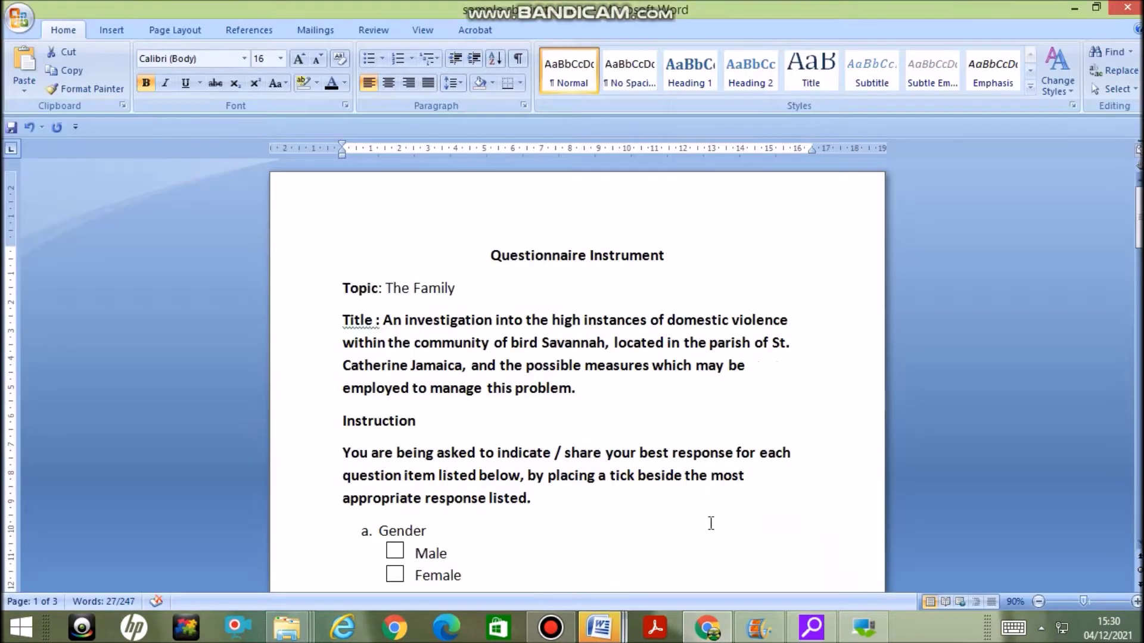
pyautogui.click(746, 556)
pyautogui.moveTo(1138, 214); pyautogui.dragTo(1138, 246)
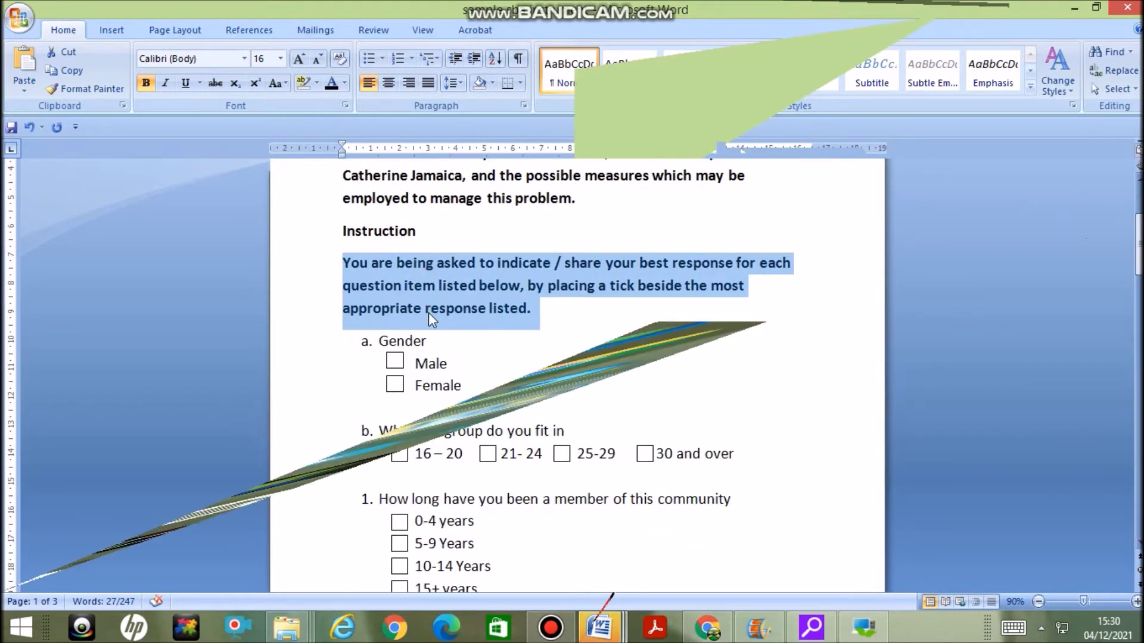
pyautogui.moveTo(428, 341); pyautogui.dragTo(379, 337)
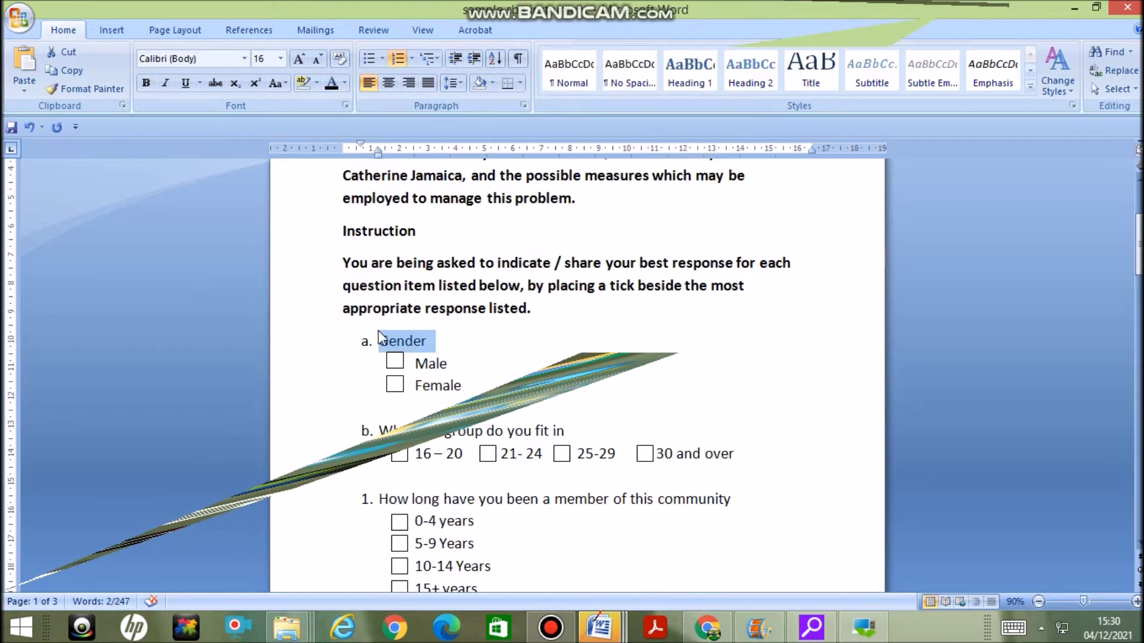
pyautogui.click(707, 626)
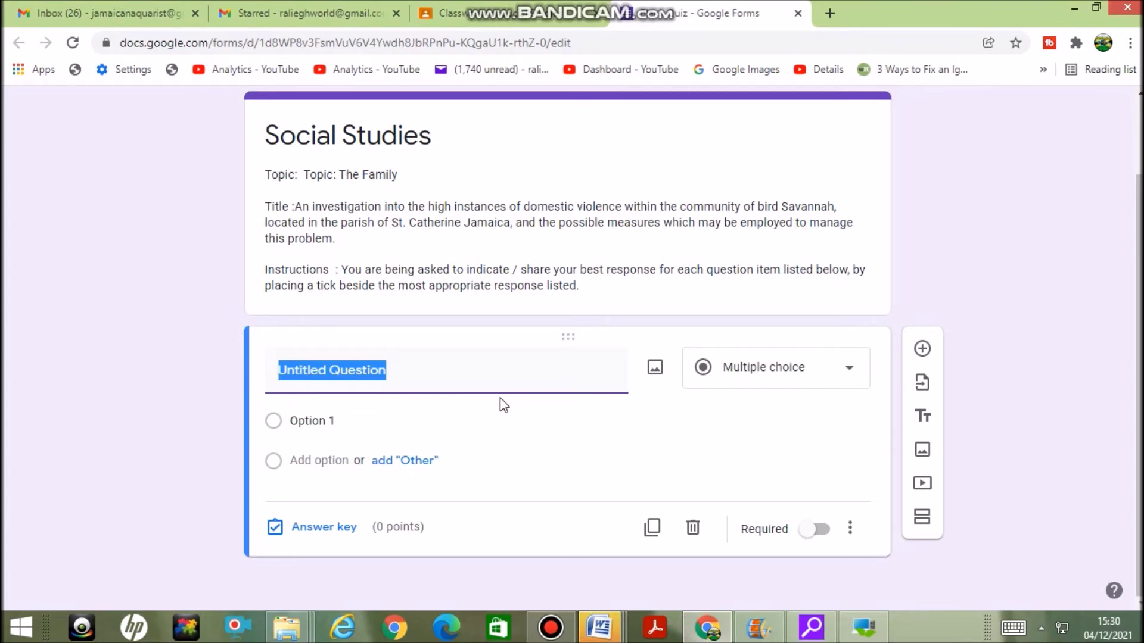
pyautogui.write('a')
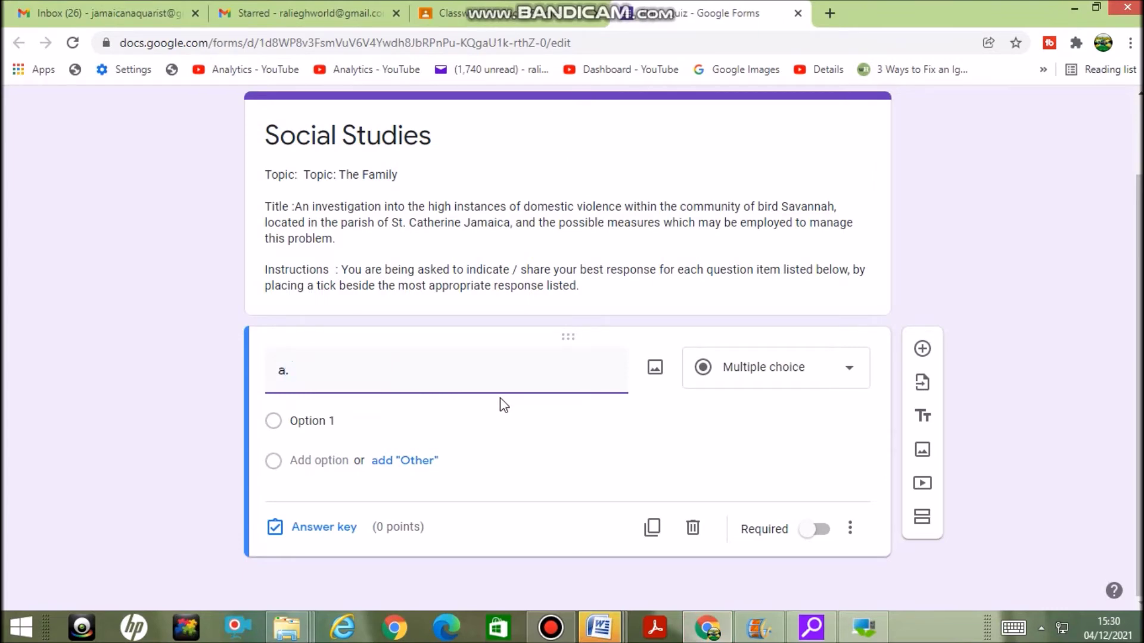
pyautogui.write('.')
pyautogui.write('a.\tGender')
pyautogui.click(320, 377)
pyautogui.press('BackSpace')
pyautogui.press('BackSpace')
pyautogui.press('BackSpace')
# Give it the options Male and Female and make it required
pyautogui.click(332, 421)
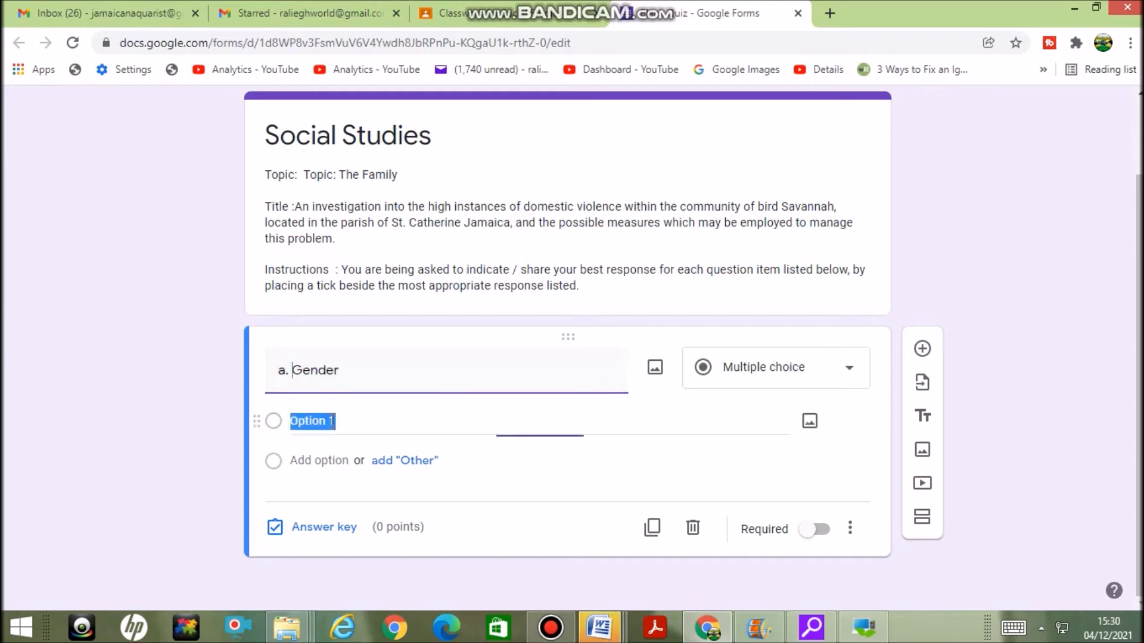
pyautogui.write('Mal')
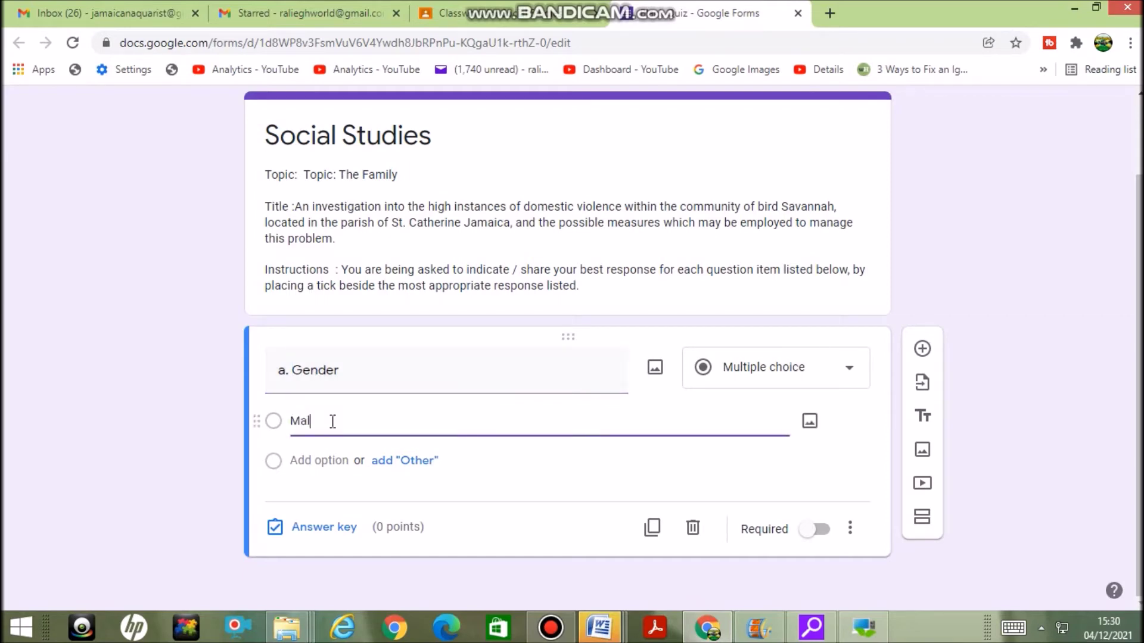
pyautogui.write('e')
pyautogui.click(320, 492)
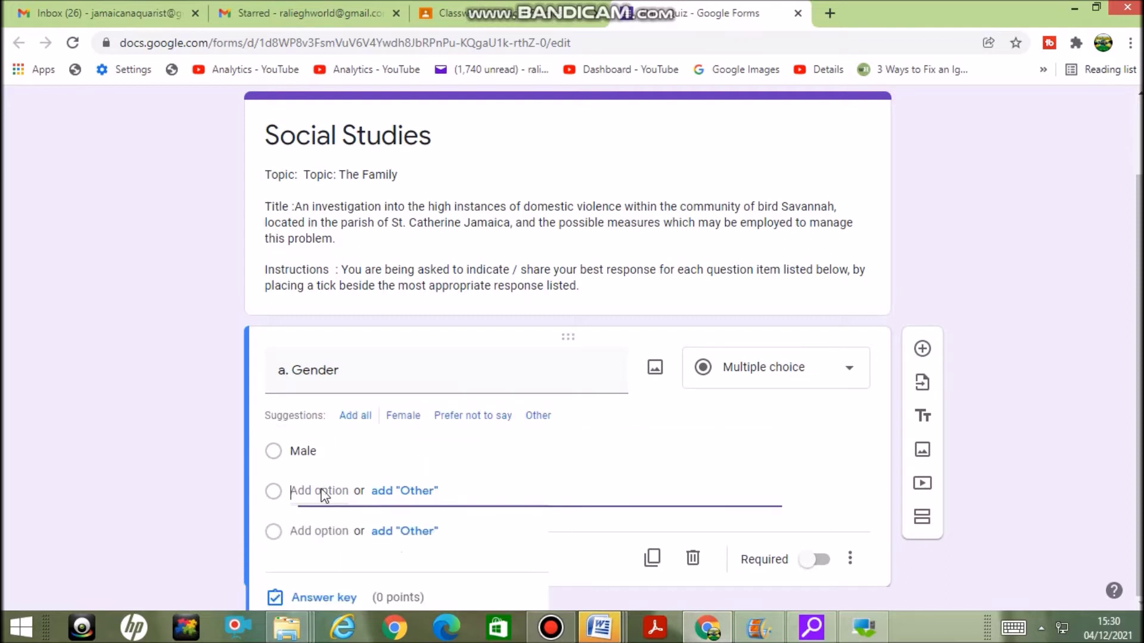
pyautogui.write('Female')
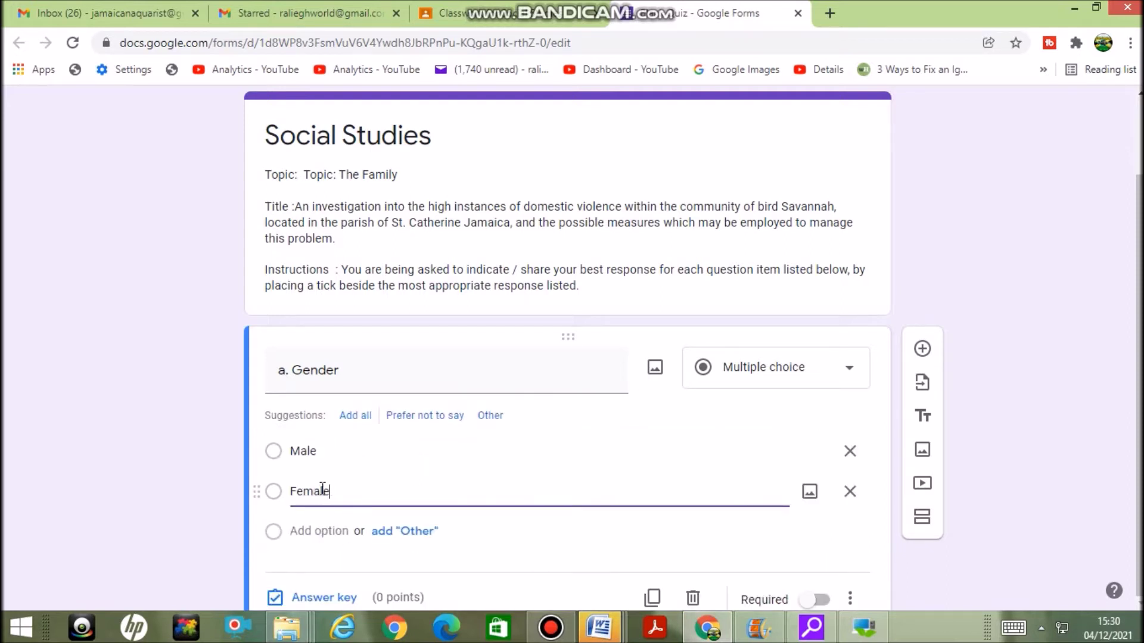
pyautogui.moveTo(1139, 424); pyautogui.dragTo(1138, 480)
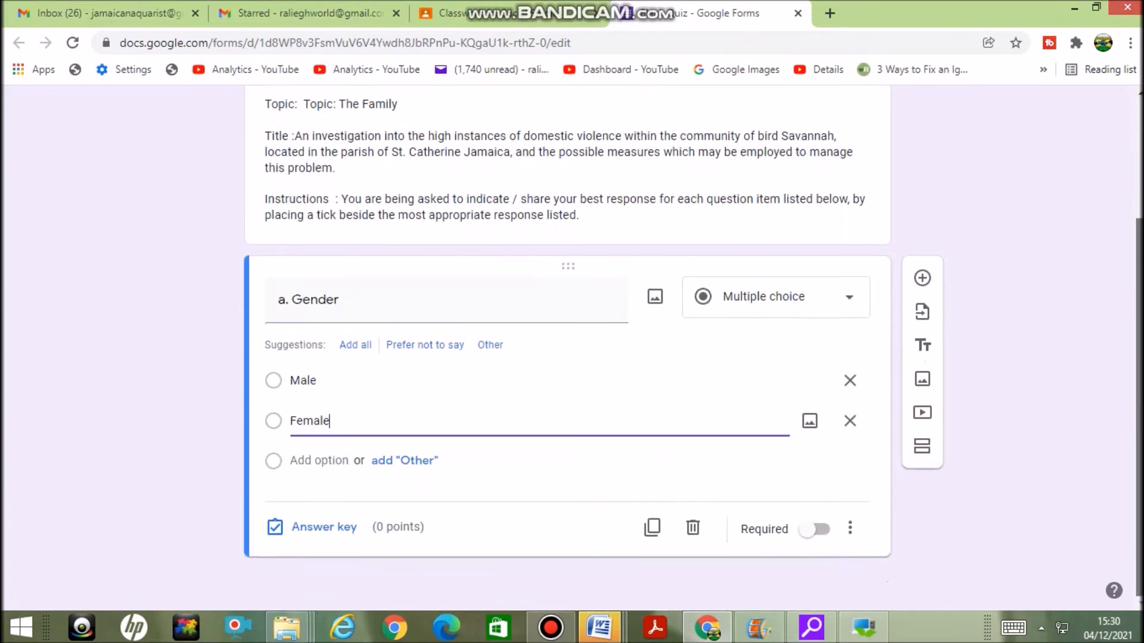
pyautogui.click(822, 532)
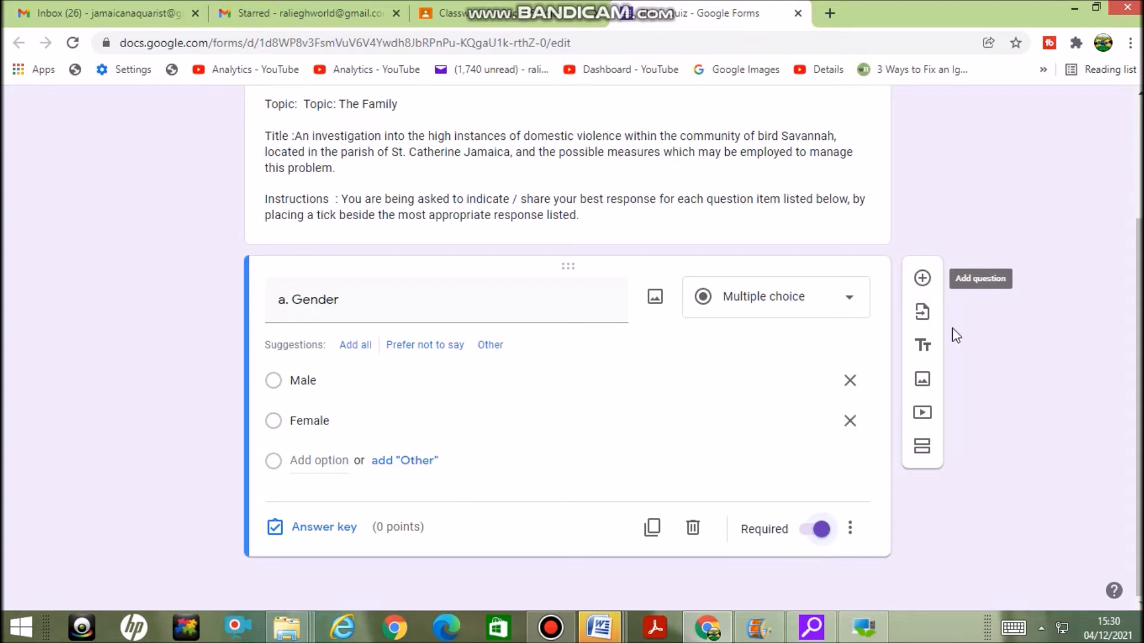
# Add question 'b. Age Group' with '16 – 20' copied from Word as its first option
pyautogui.click(921, 279)
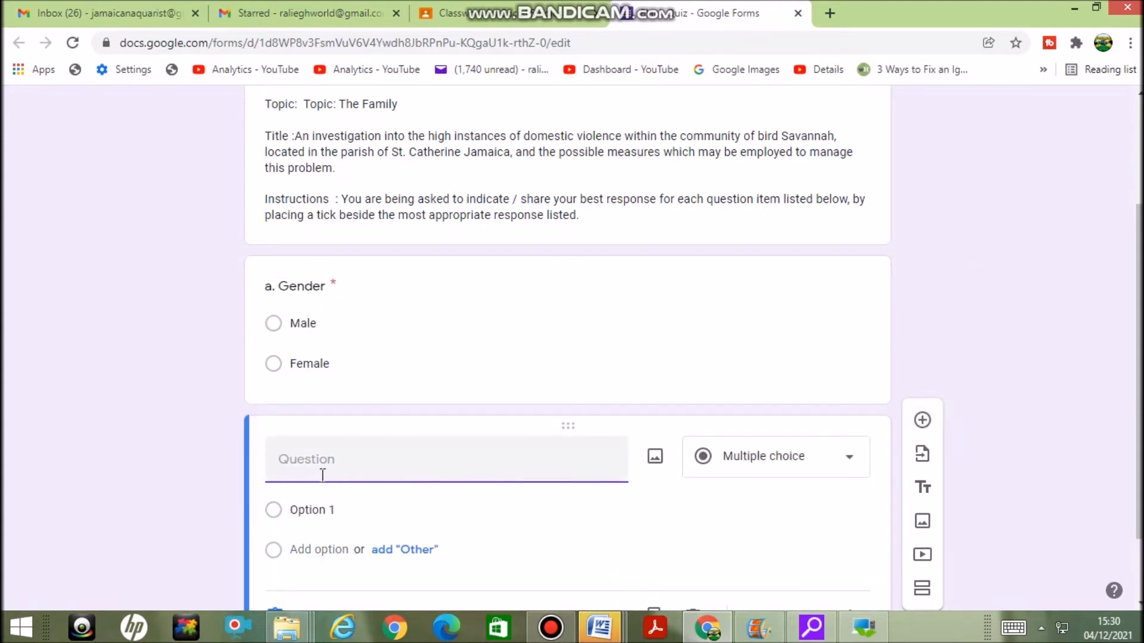
pyautogui.write('b')
pyautogui.click(360, 515)
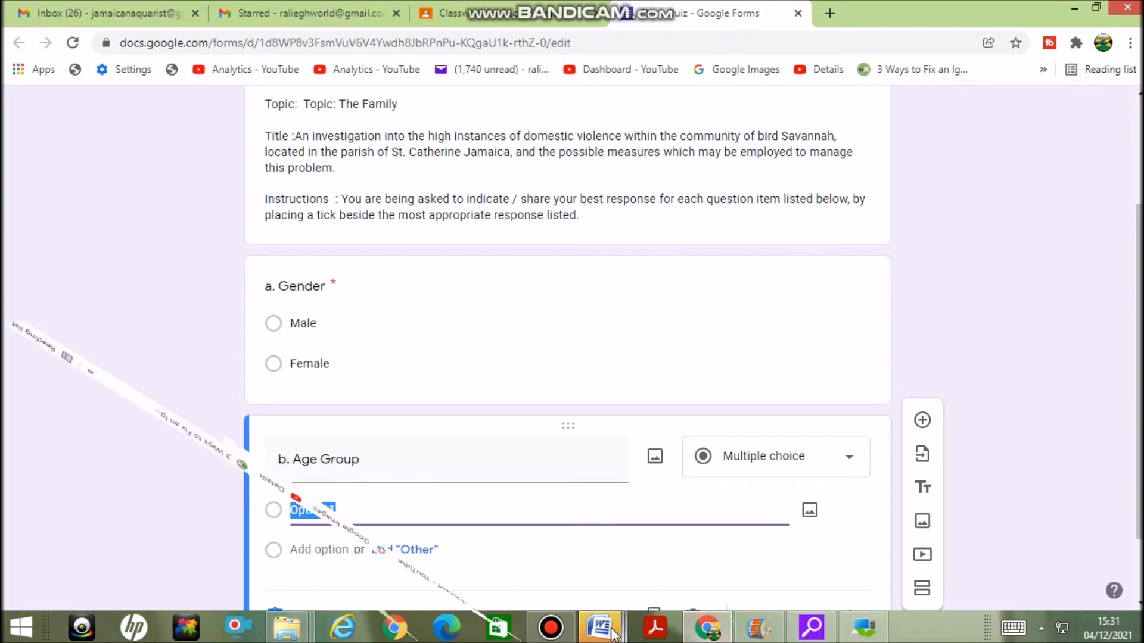
pyautogui.click(611, 633)
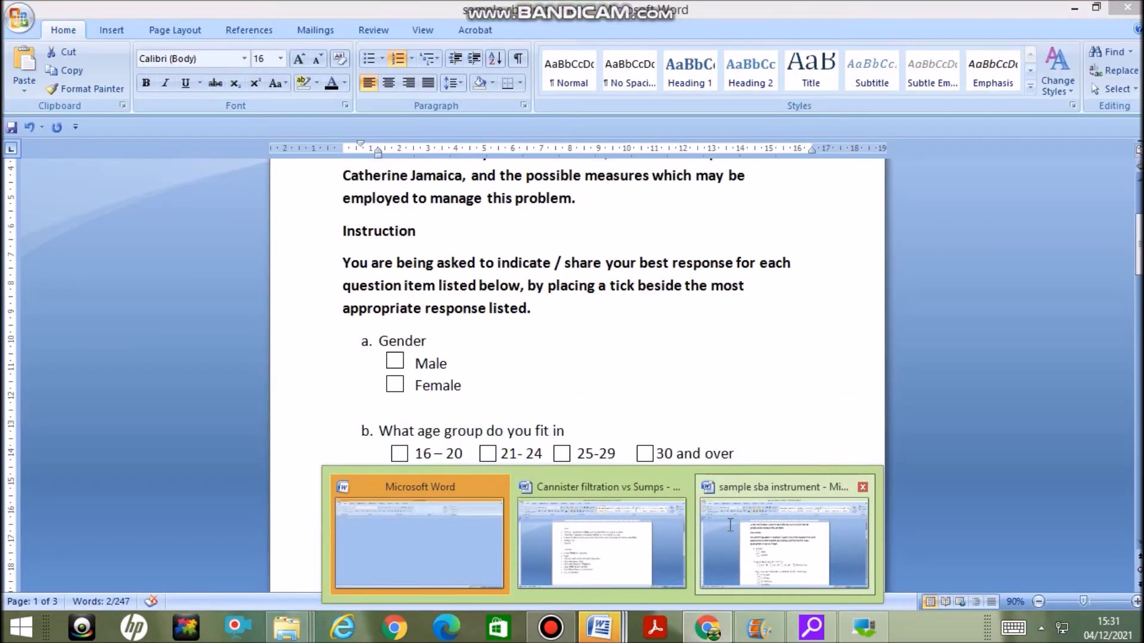
pyautogui.click(743, 553)
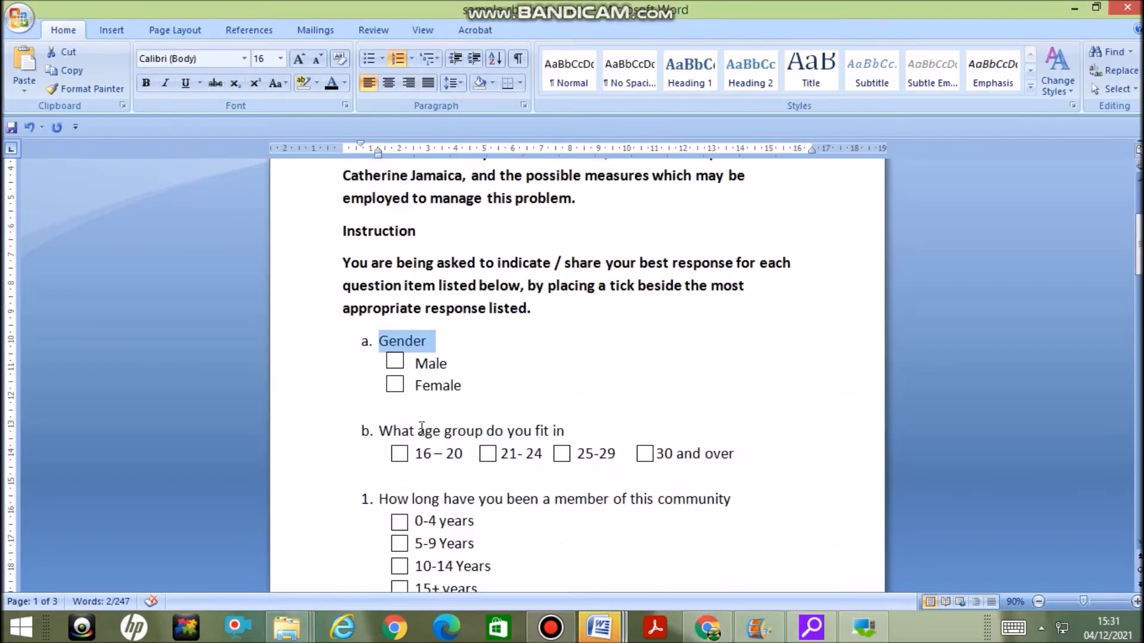
pyautogui.moveTo(463, 454); pyautogui.dragTo(419, 455)
pyautogui.hotkey('ctrl', 'c')
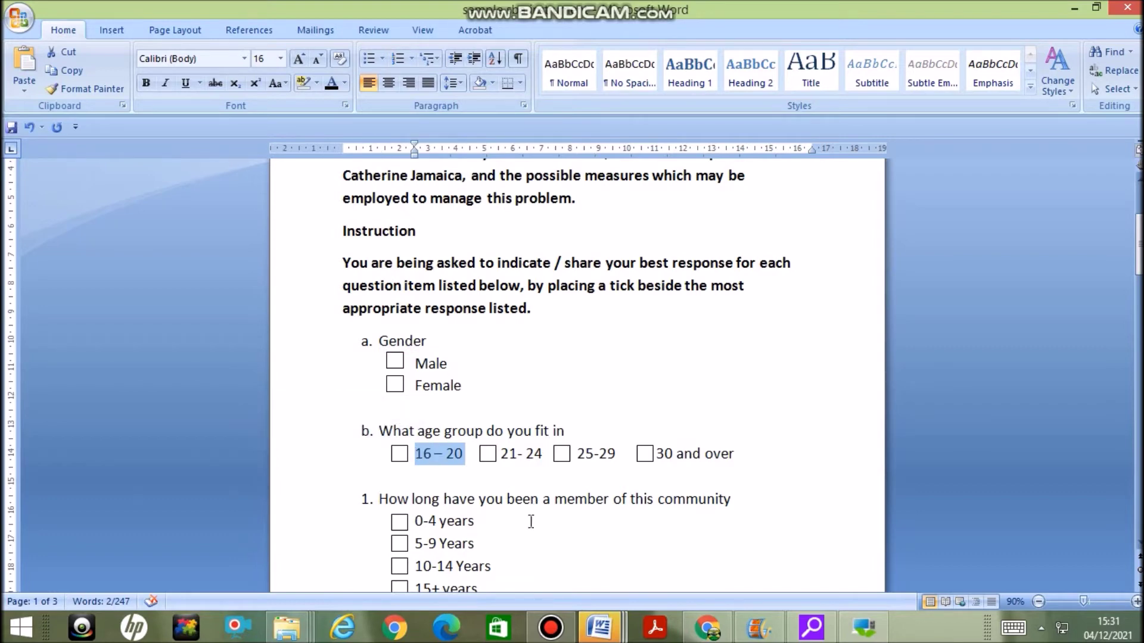
pyautogui.click(720, 630)
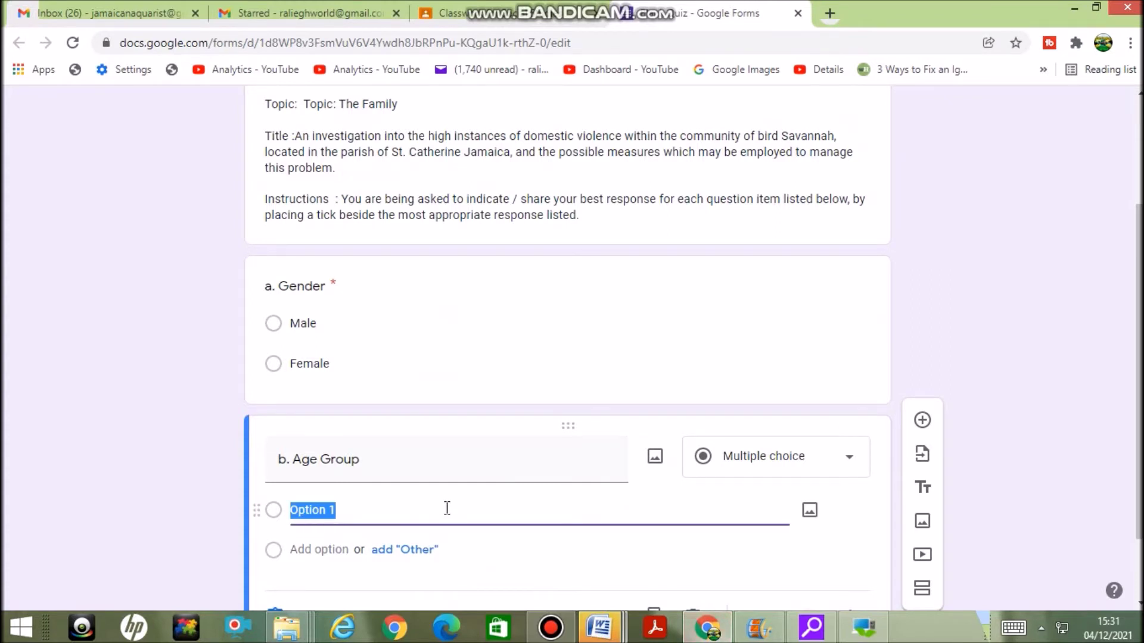
pyautogui.hotkey('ctrl', 'v')
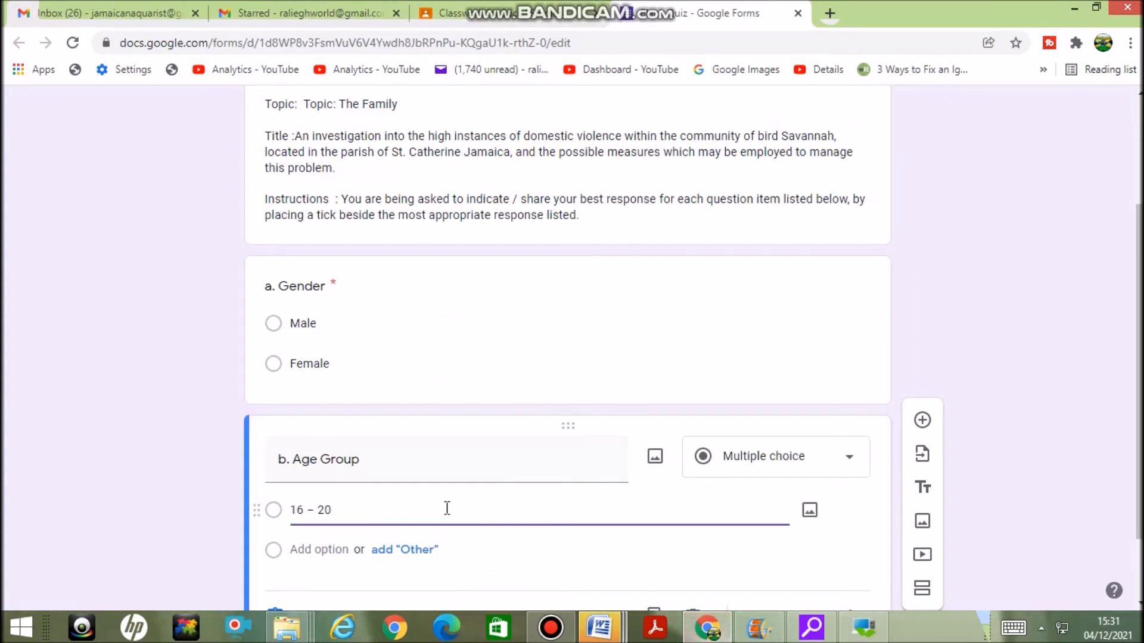
# Add the remaining age ranges, including '25- 29' and '30 and over', and make it required
pyautogui.press('Return')
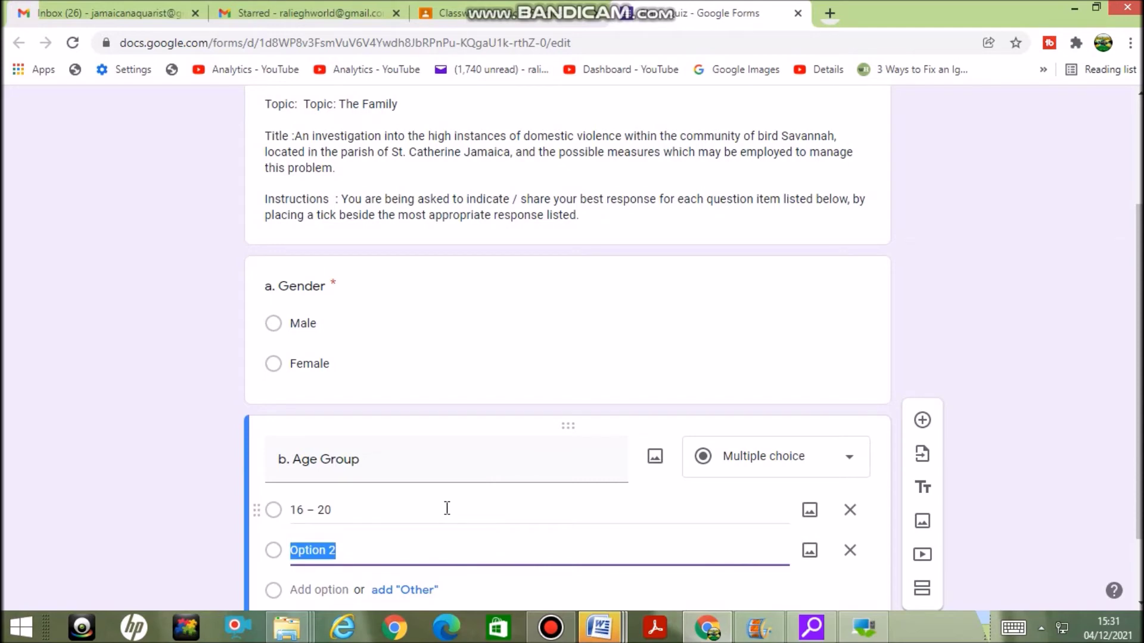
pyautogui.write('21- 24')
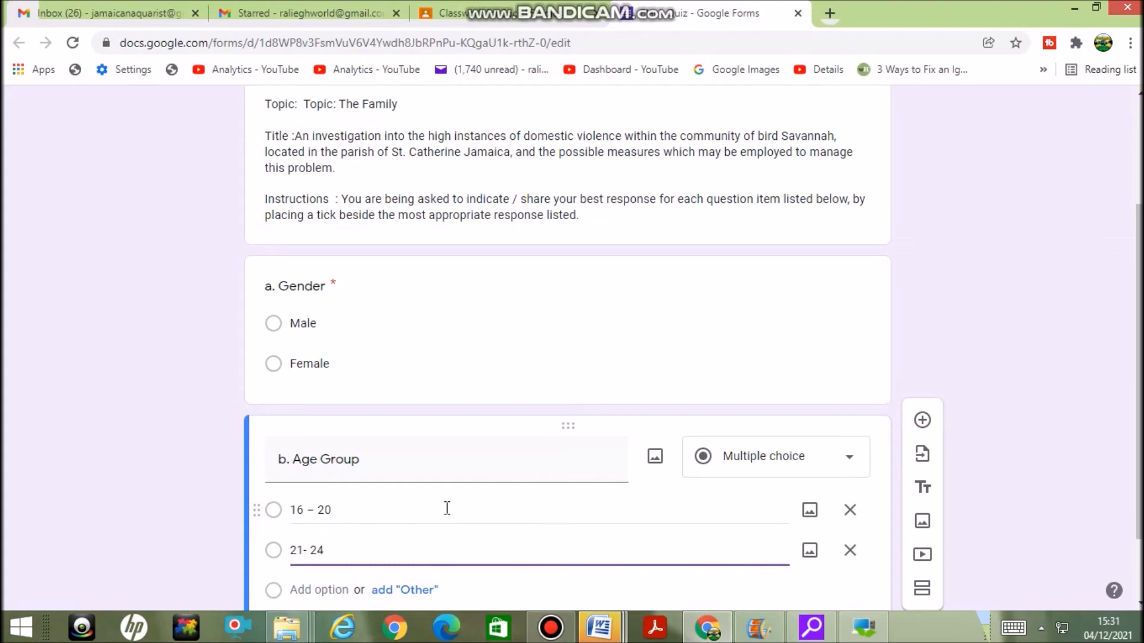
pyautogui.press('Return')
pyautogui.write('25- 2')
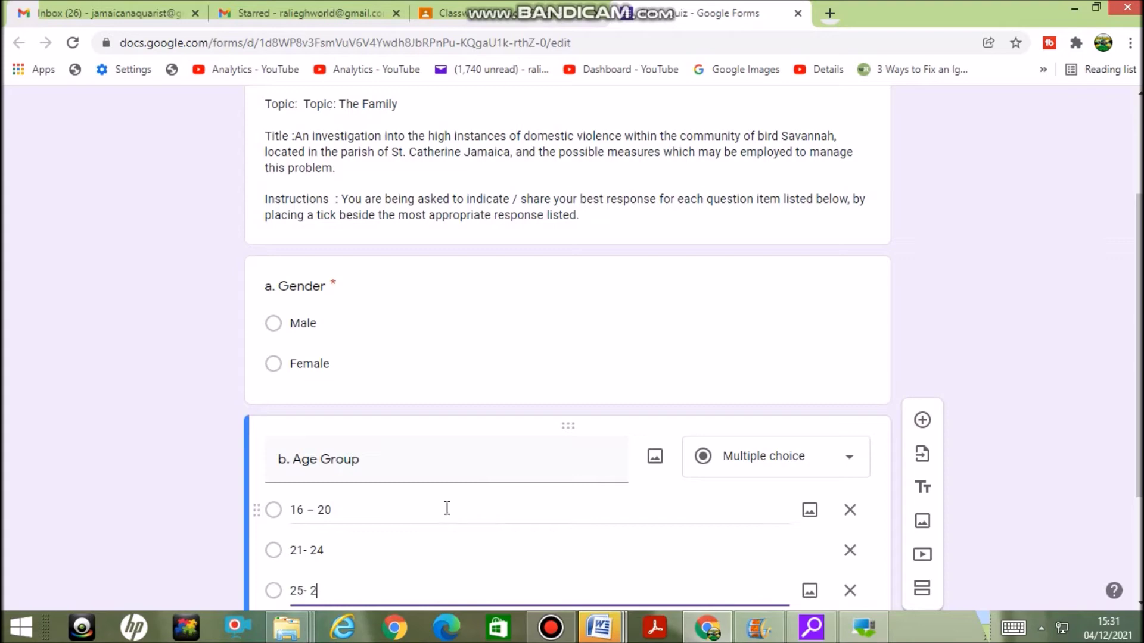
pyautogui.write('9')
pyautogui.press('Return')
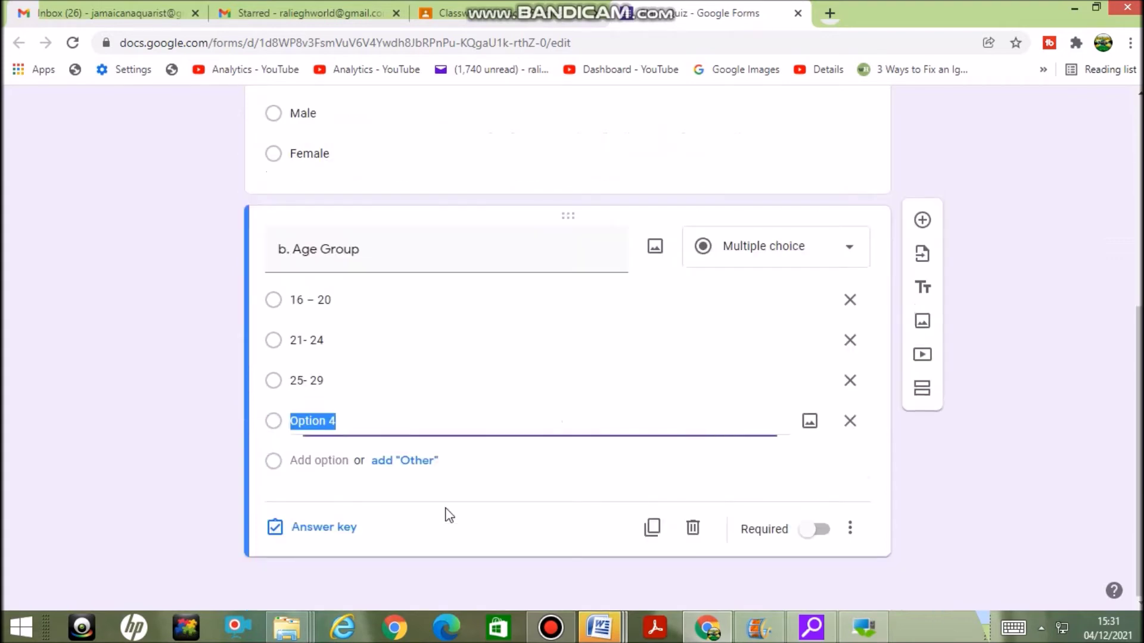
pyautogui.write('3')
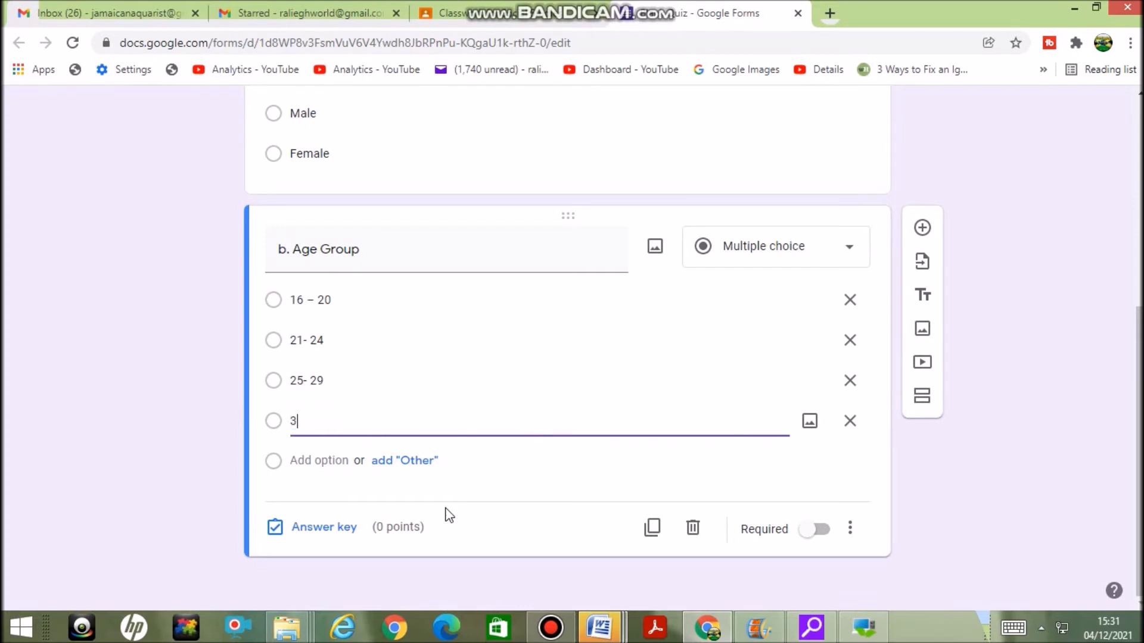
pyautogui.write('0 and over')
pyautogui.click(825, 533)
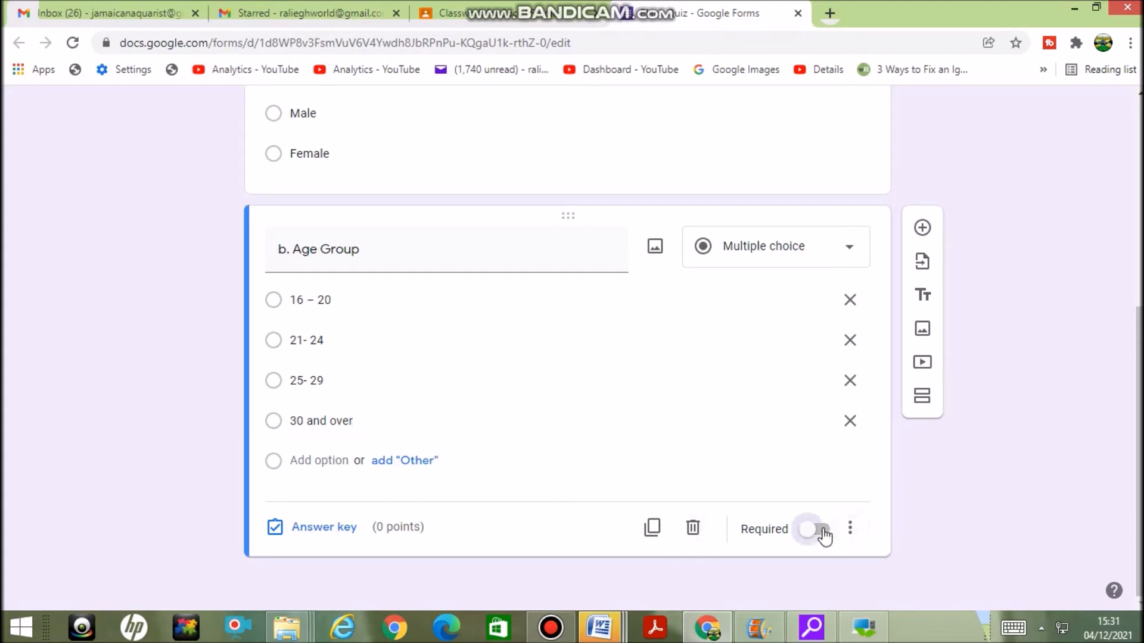
pyautogui.click(920, 228)
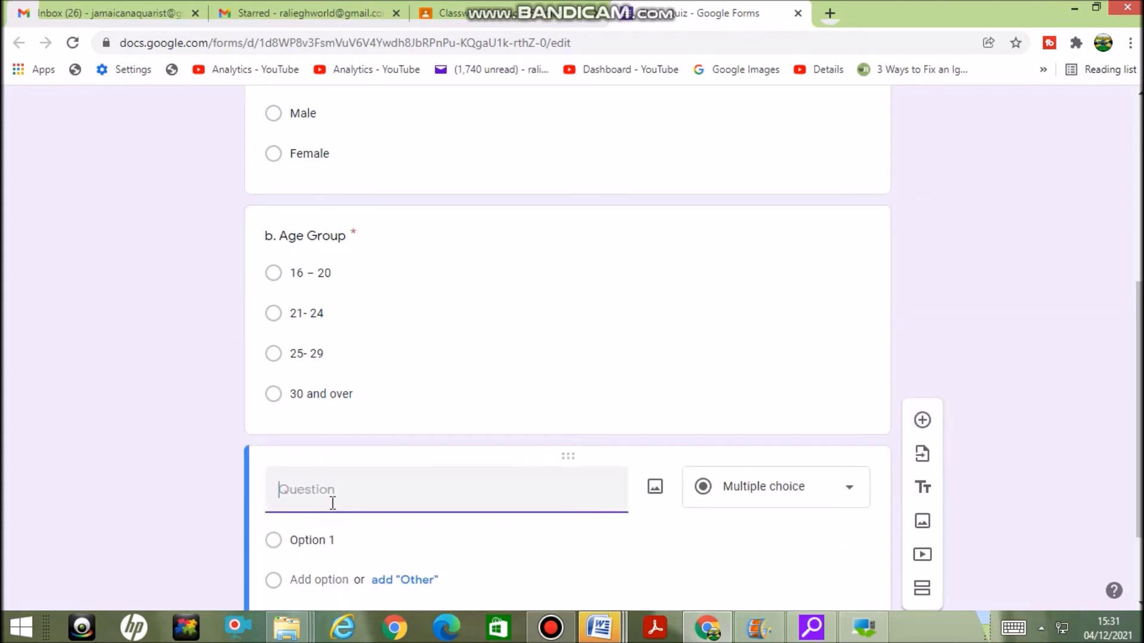
# Title the question '1.' followed by the Word wording asking how long the respondent has been a community member
pyautogui.write('1.')
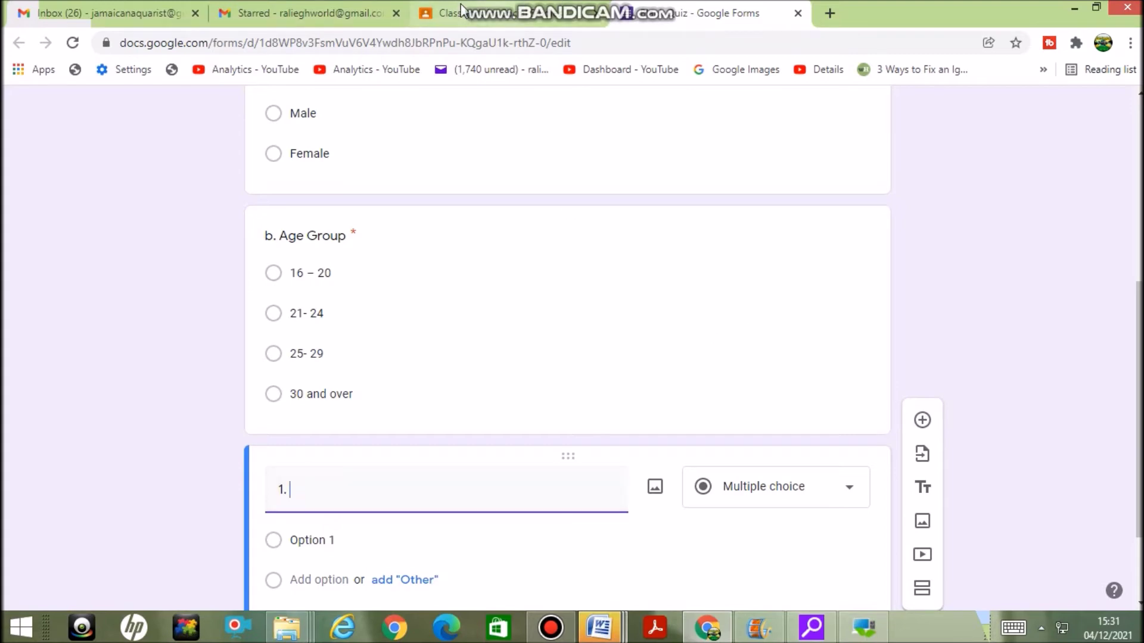
pyautogui.click(702, 631)
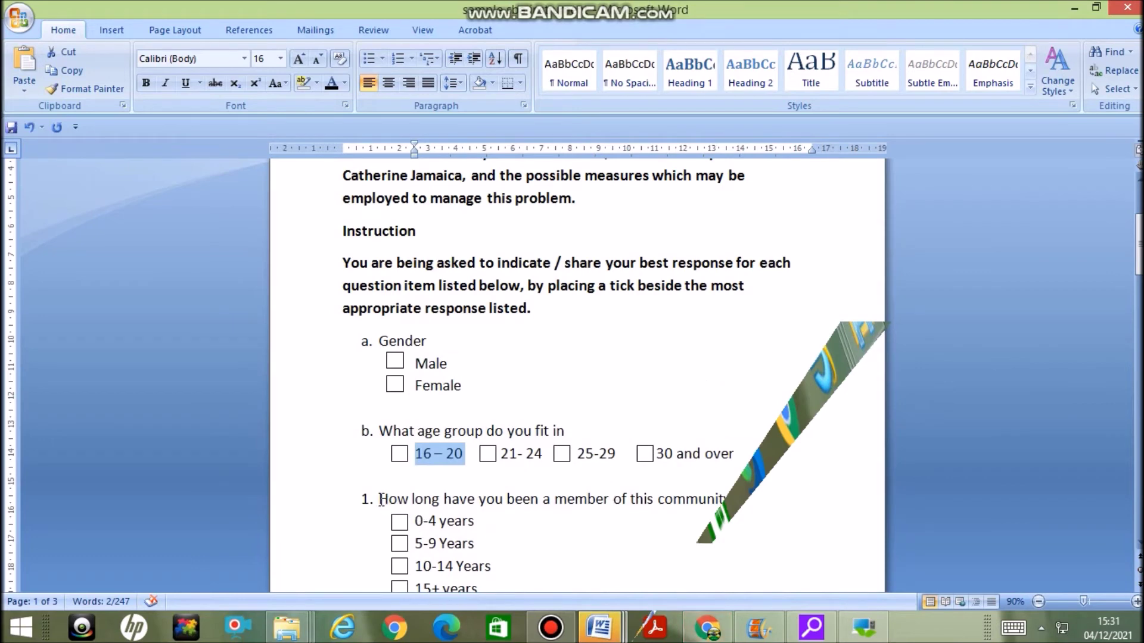
pyautogui.moveTo(380, 499); pyautogui.dragTo(788, 505)
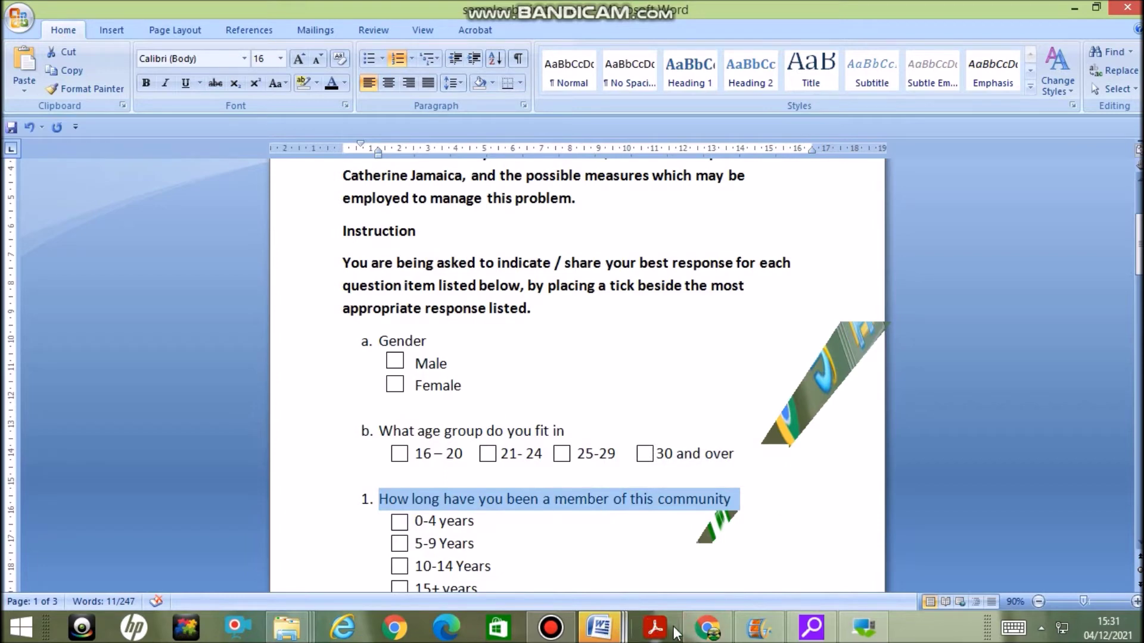
pyautogui.click(708, 628)
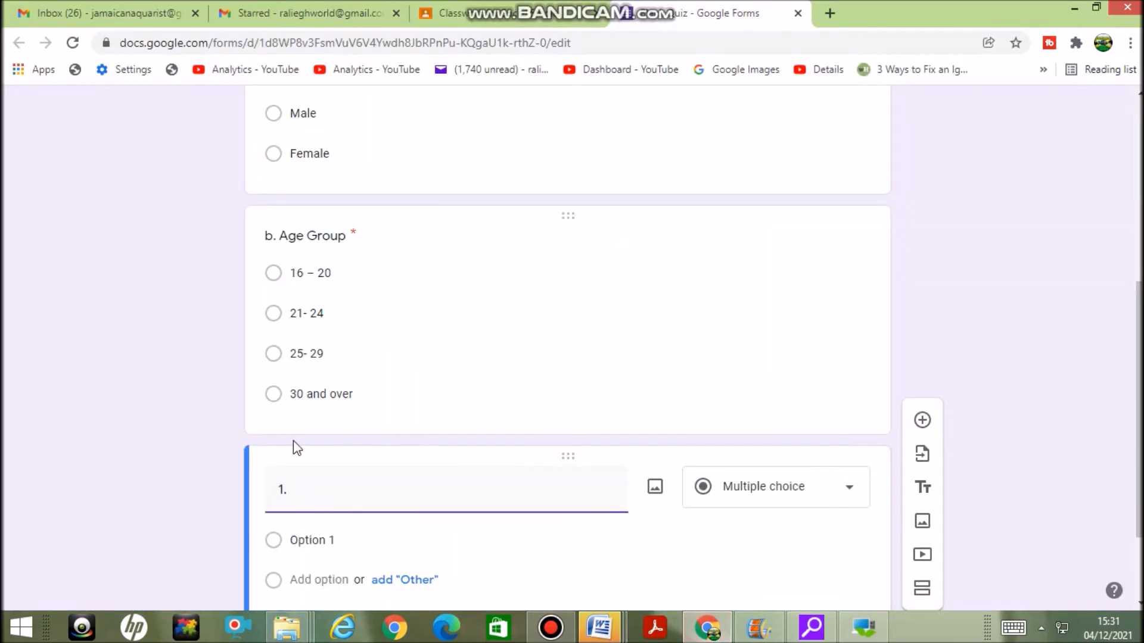
pyautogui.click(334, 494)
pyautogui.write('1. How long have you been a member of this community')
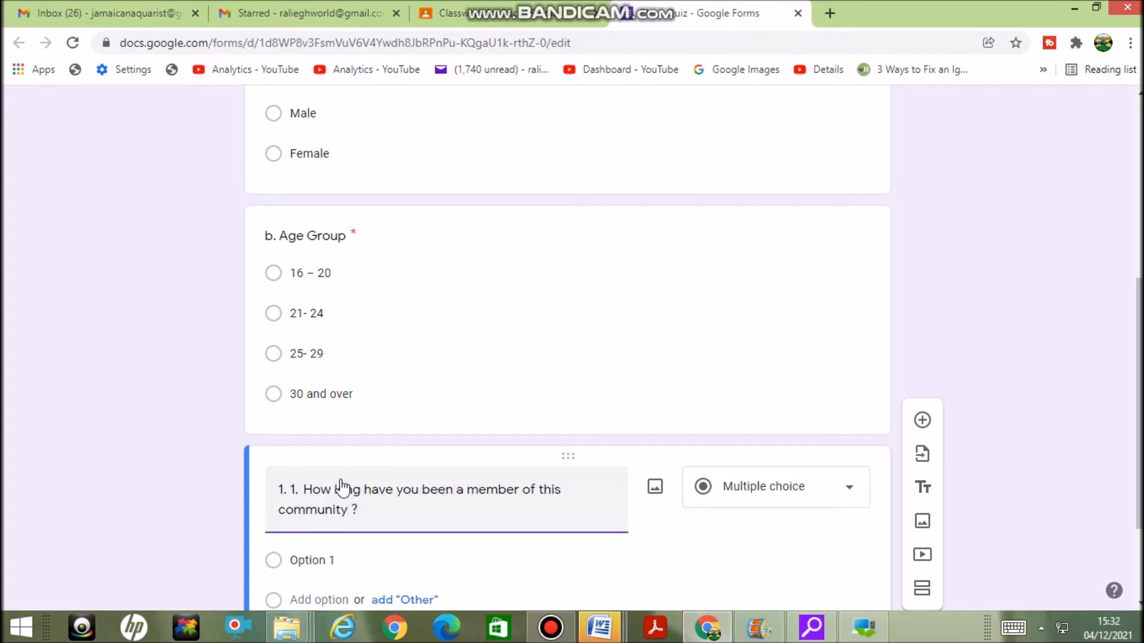
# Select the Option 1 placeholder so it can be replaced with an answer choice from Word
pyautogui.moveTo(1140, 509); pyautogui.dragTo(1141, 519)
pyautogui.scroll(-2, 1141, 519)
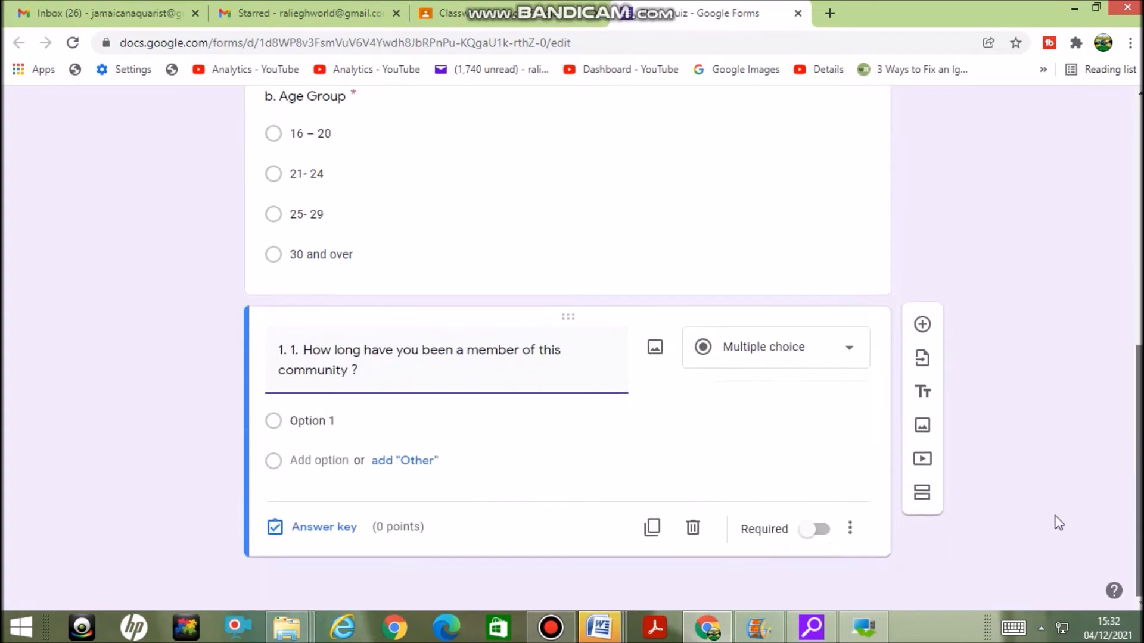
pyautogui.click(372, 420)
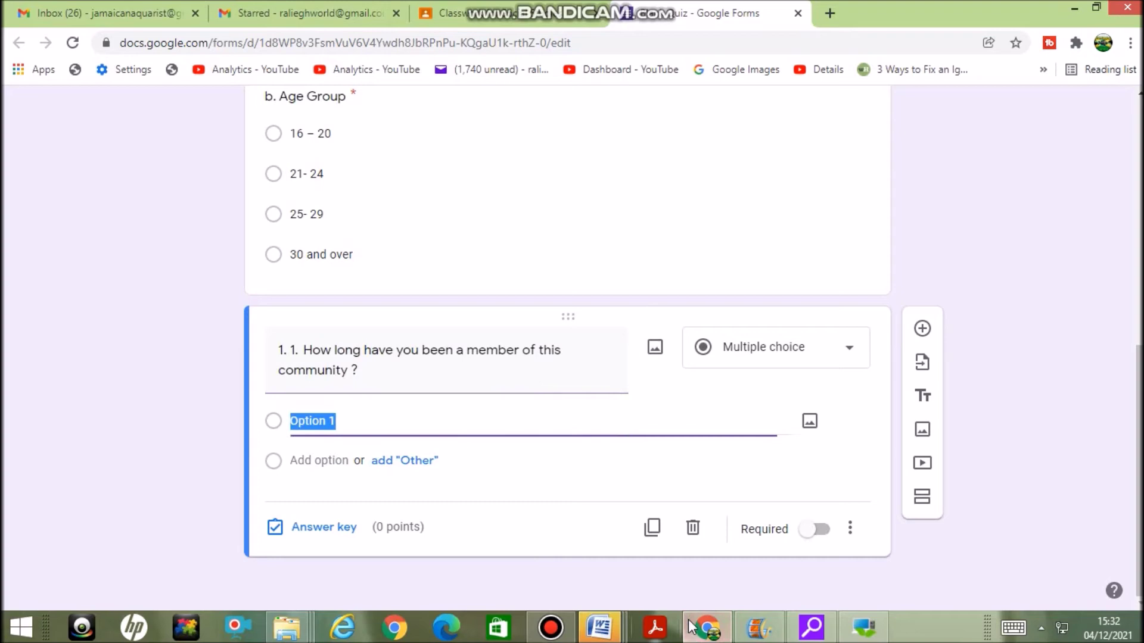
pyautogui.click(618, 630)
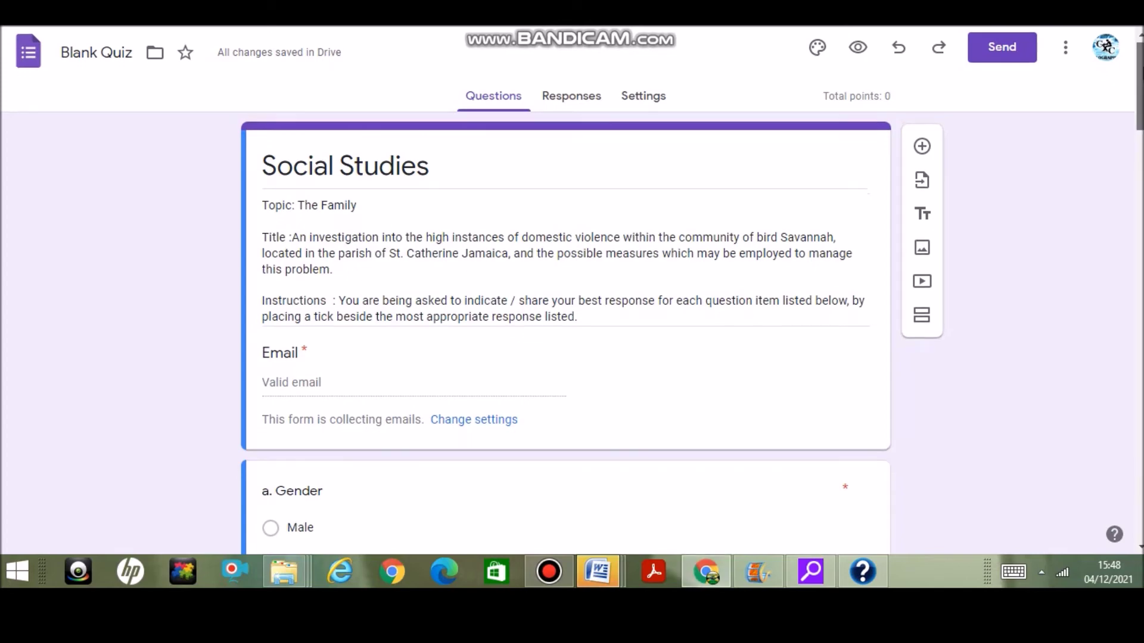
pyautogui.scroll(-1, 302, 172)
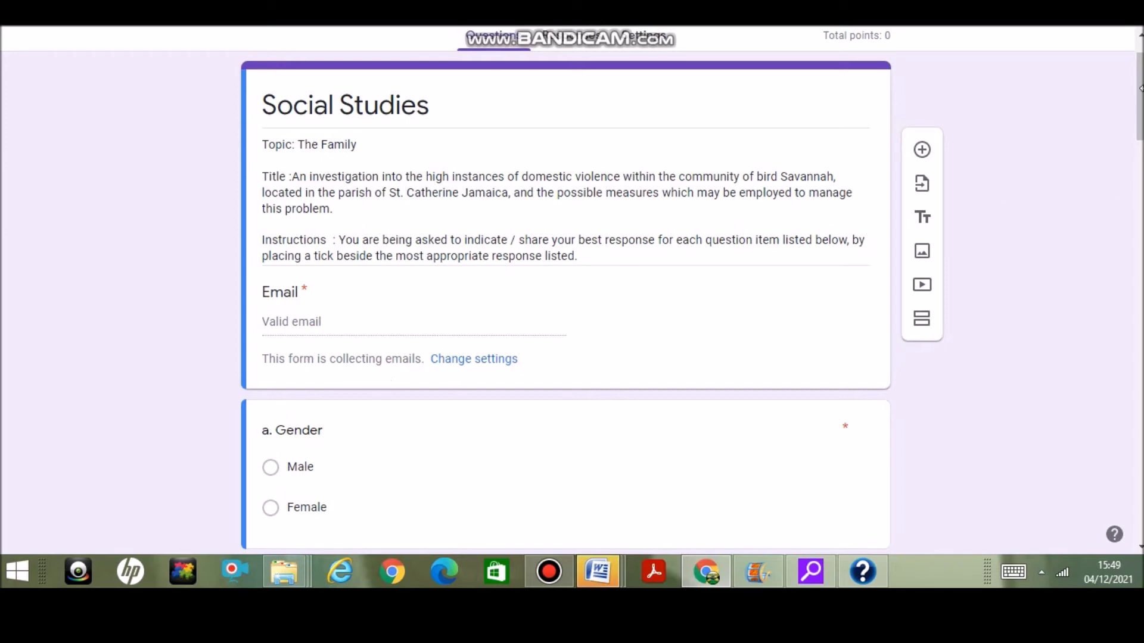
pyautogui.scroll(-2, 1139, 95)
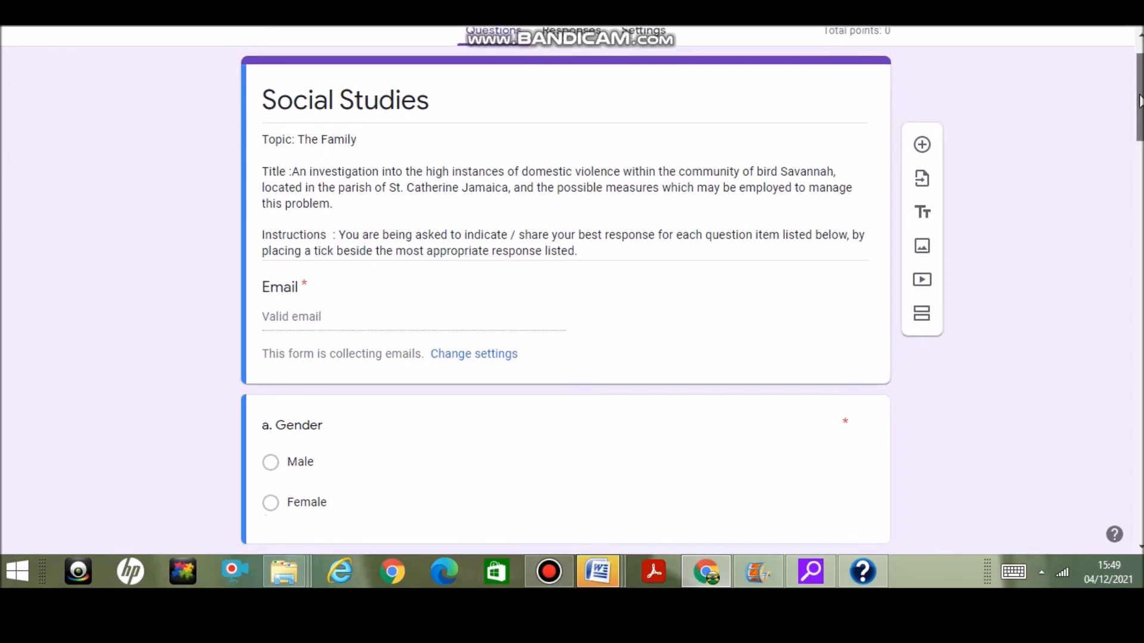
pyautogui.moveTo(1137, 113); pyautogui.dragTo(1130, 136)
pyautogui.scroll(-1, 1130, 136)
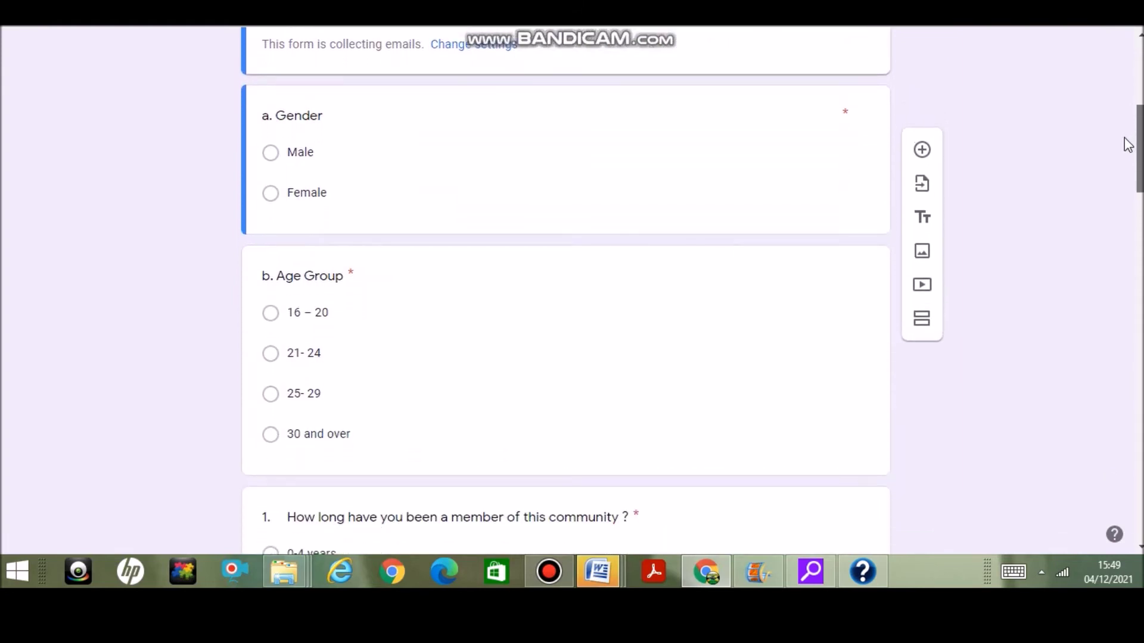
pyautogui.scroll(-1, 1128, 148)
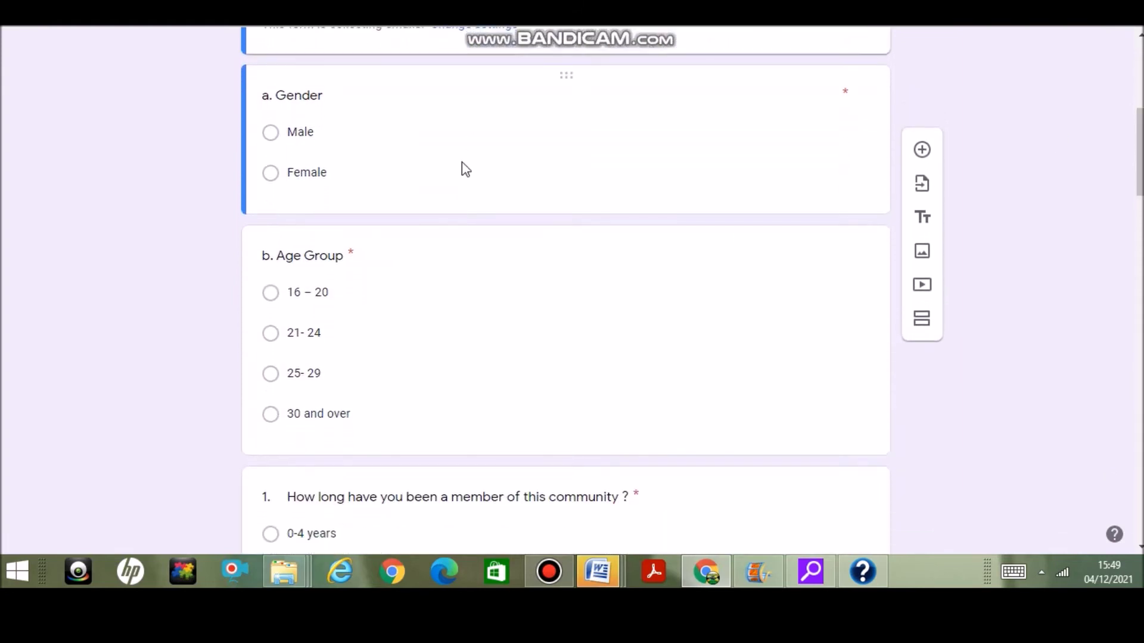
pyautogui.click(477, 176)
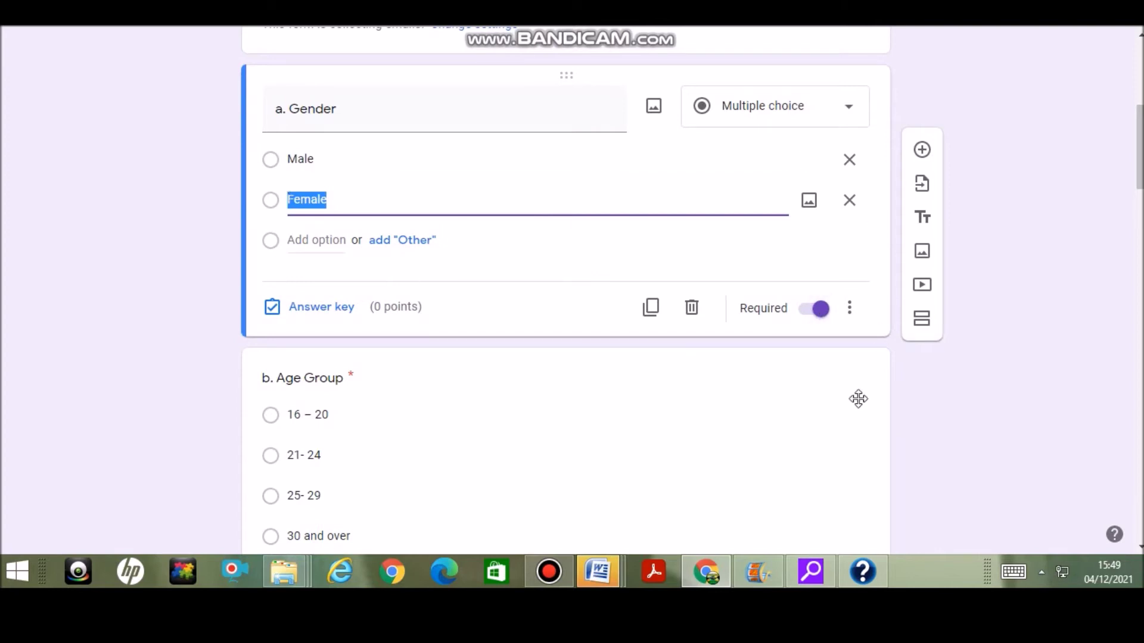
pyautogui.click(767, 412)
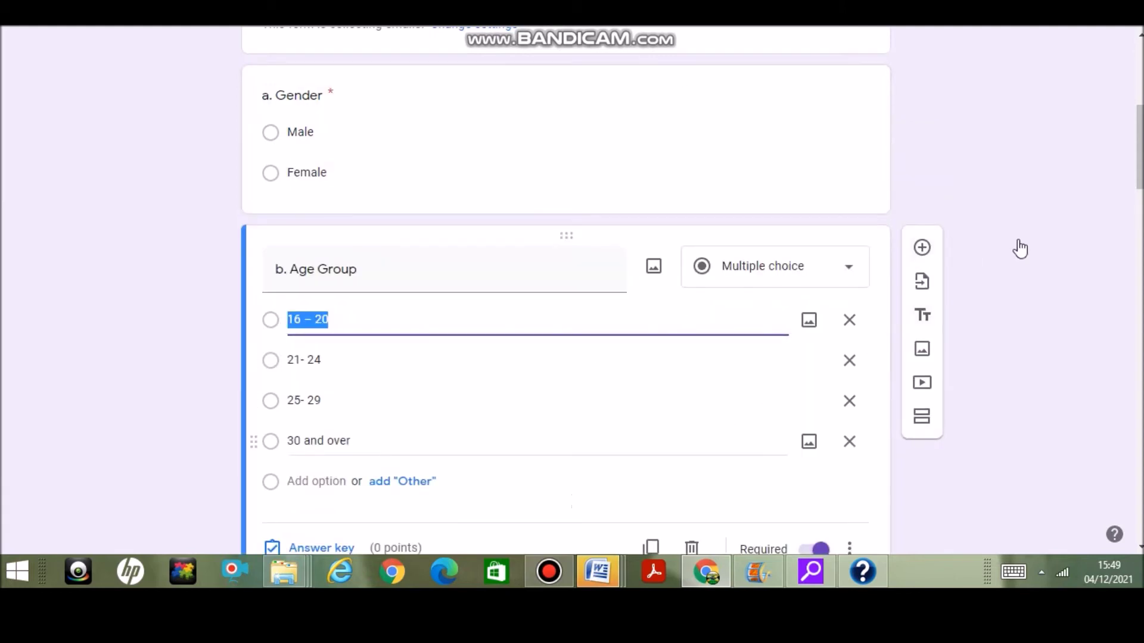
pyautogui.moveTo(1140, 146); pyautogui.dragTo(1136, 216)
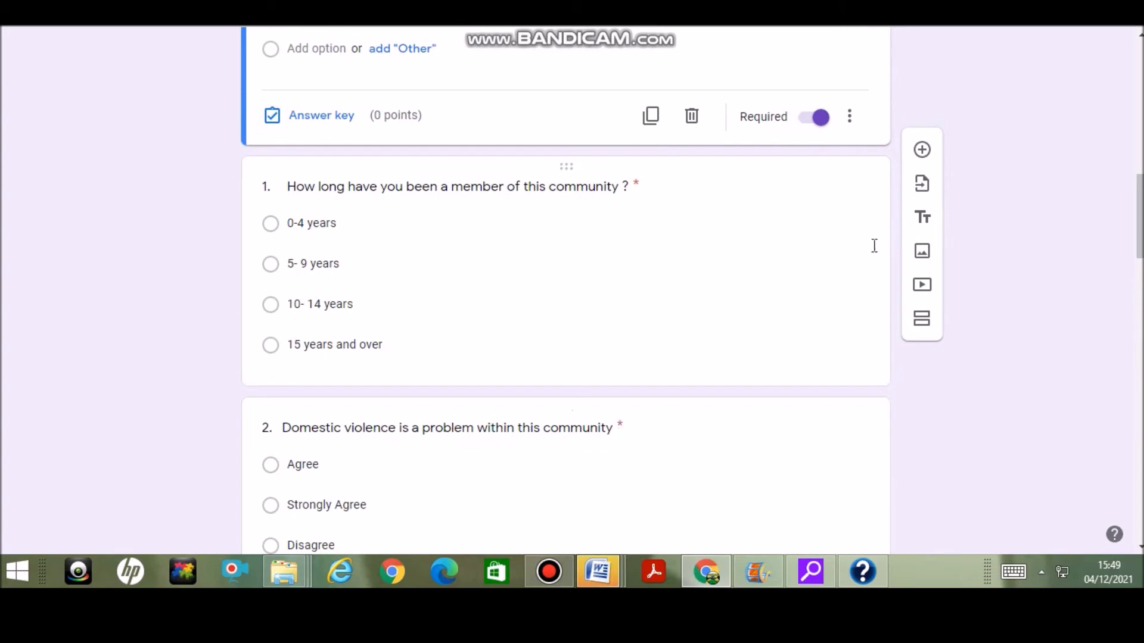
pyautogui.moveTo(1141, 213); pyautogui.dragTo(1140, 402)
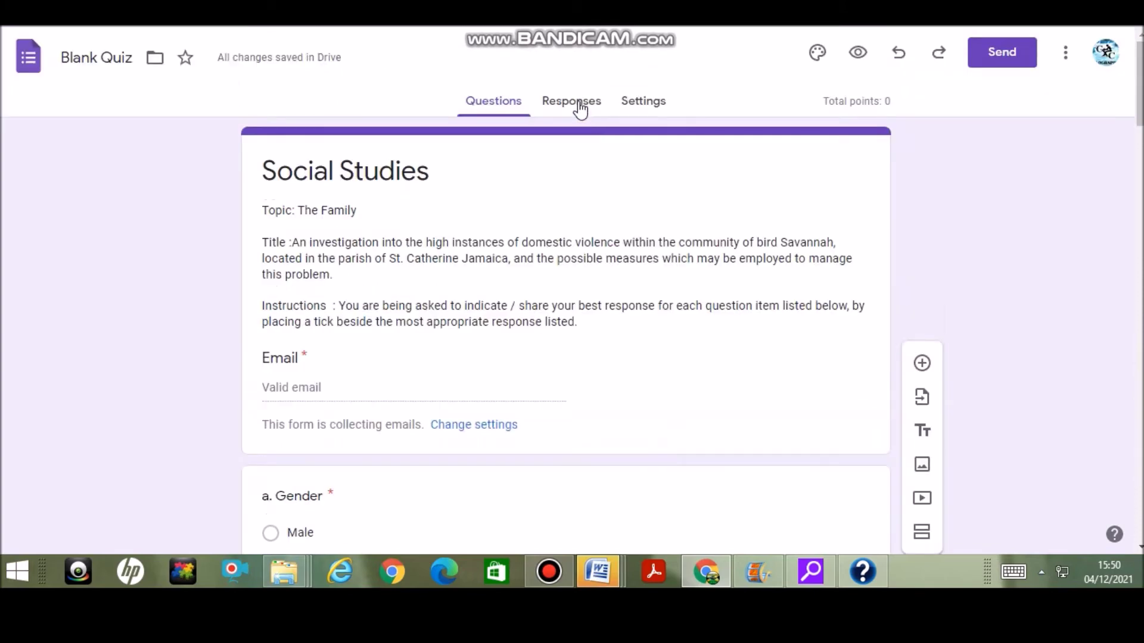
# Review the quiz's Settings page, then show the Responses summary with 0 responses
pyautogui.click(652, 111)
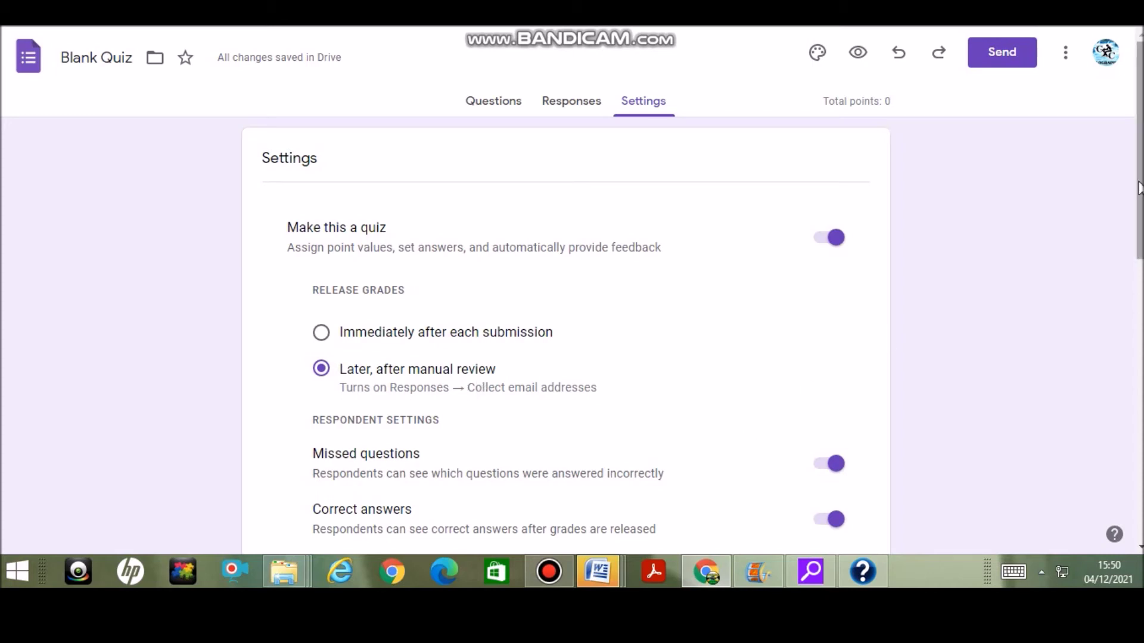
pyautogui.moveTo(1139, 188); pyautogui.dragTo(1106, 319)
pyautogui.scroll(-1, 1107, 323)
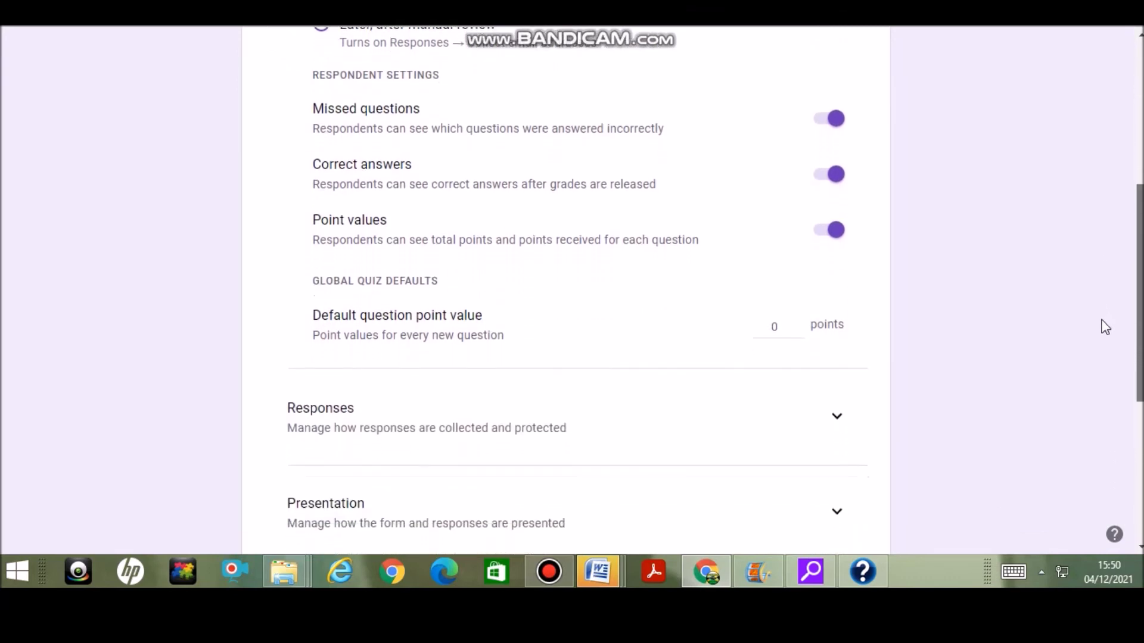
pyautogui.scroll(-2, 1104, 345)
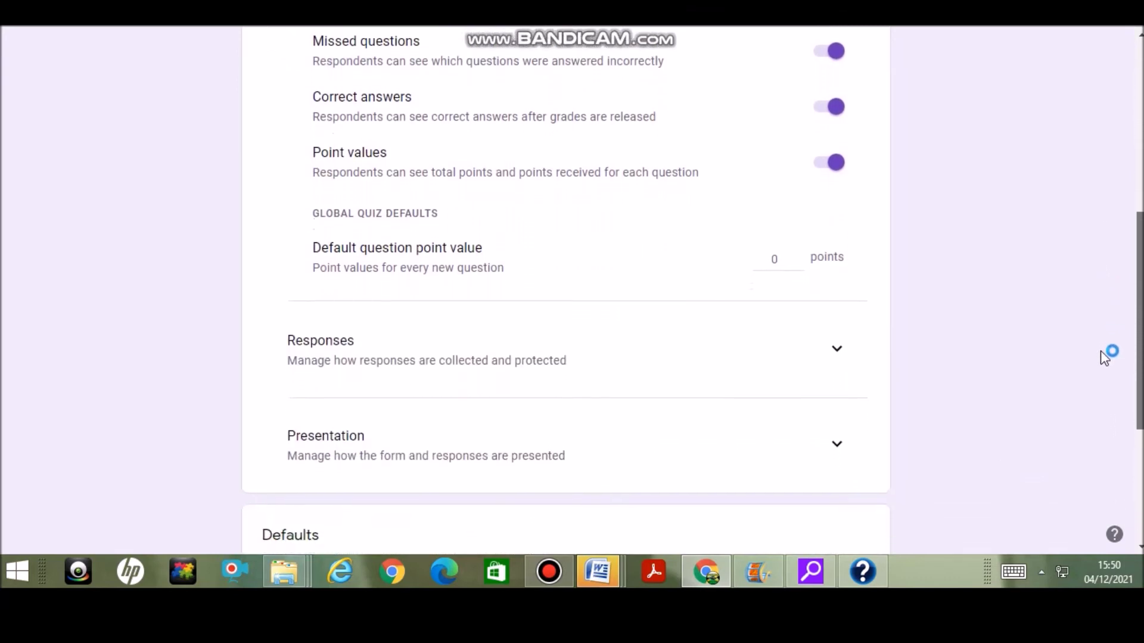
pyautogui.scroll(-3, 1104, 405)
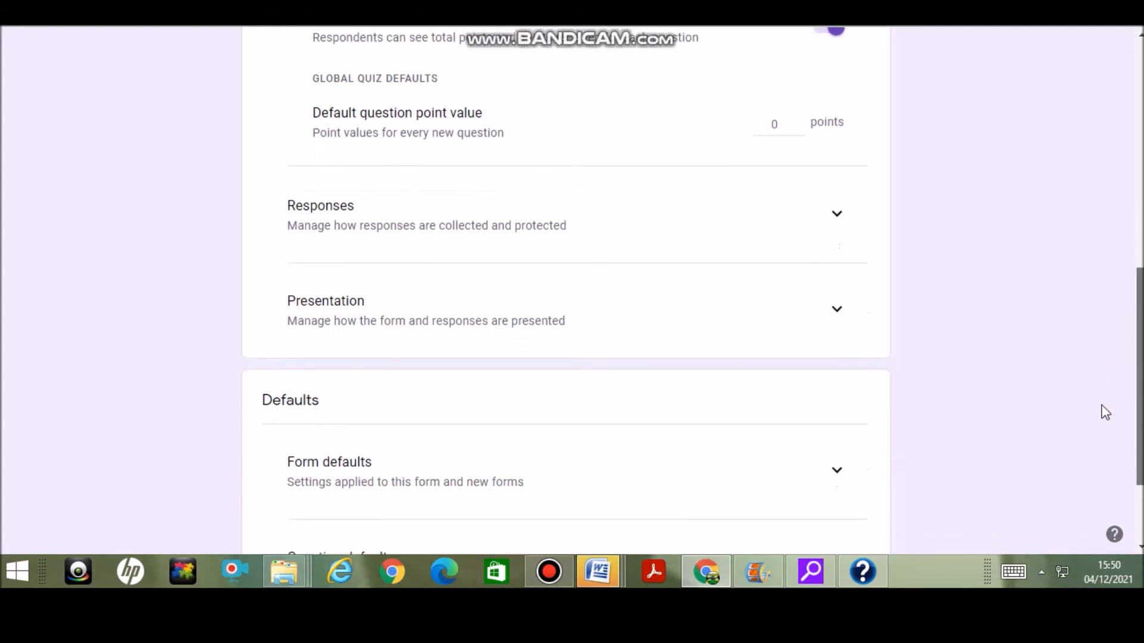
pyautogui.scroll(-1, 1101, 457)
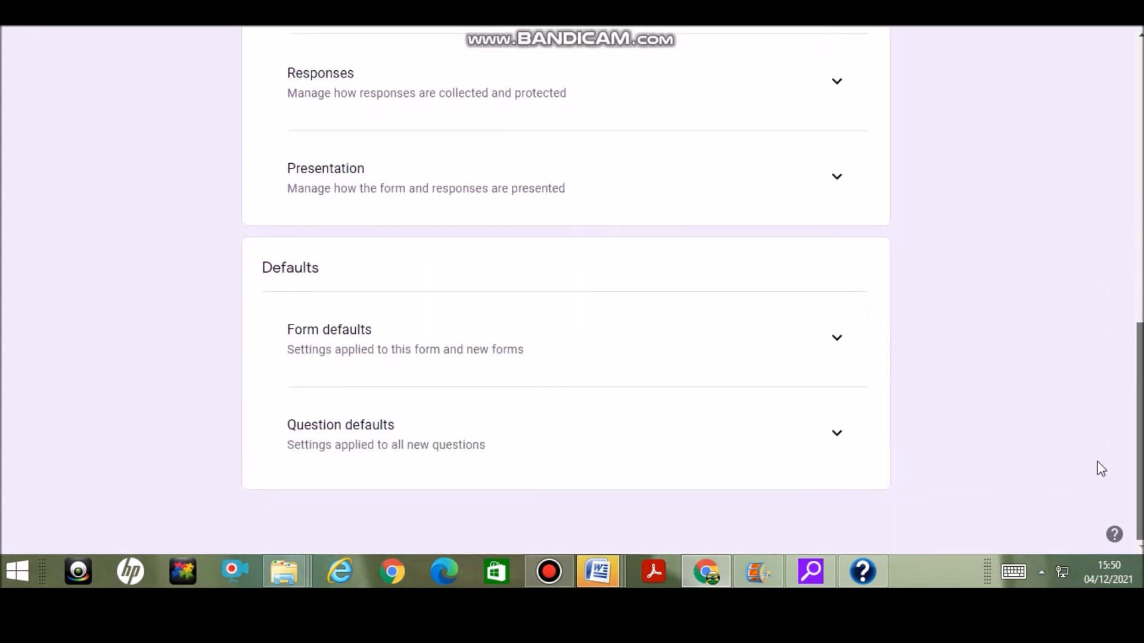
pyautogui.scroll(3, 1090, 429)
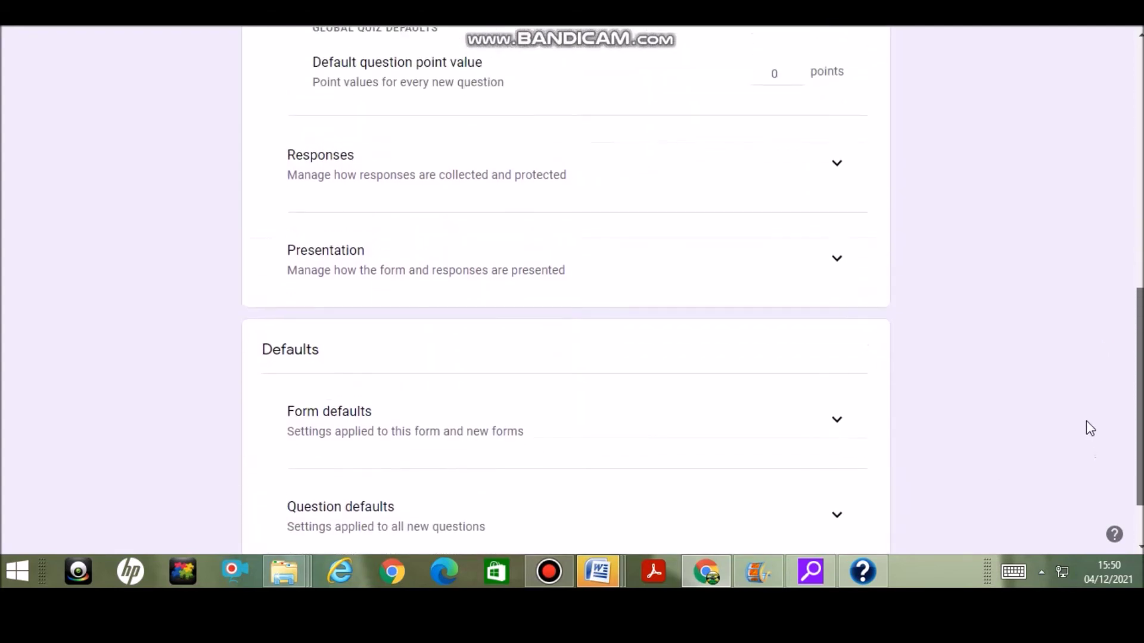
pyautogui.scroll(5, 1078, 389)
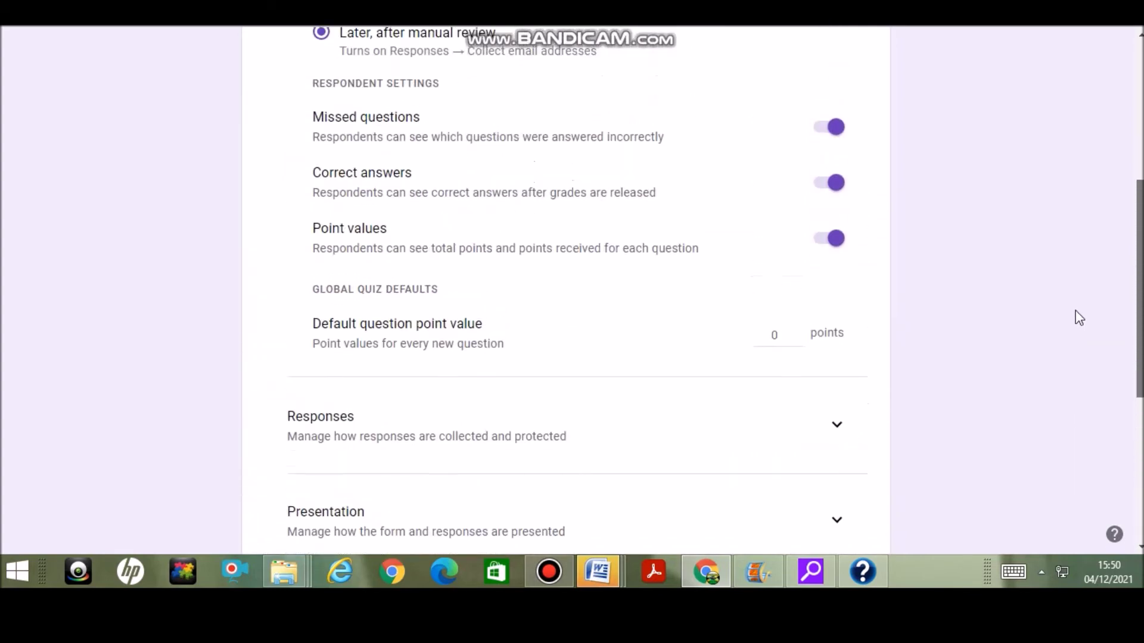
pyautogui.scroll(4, 1078, 240)
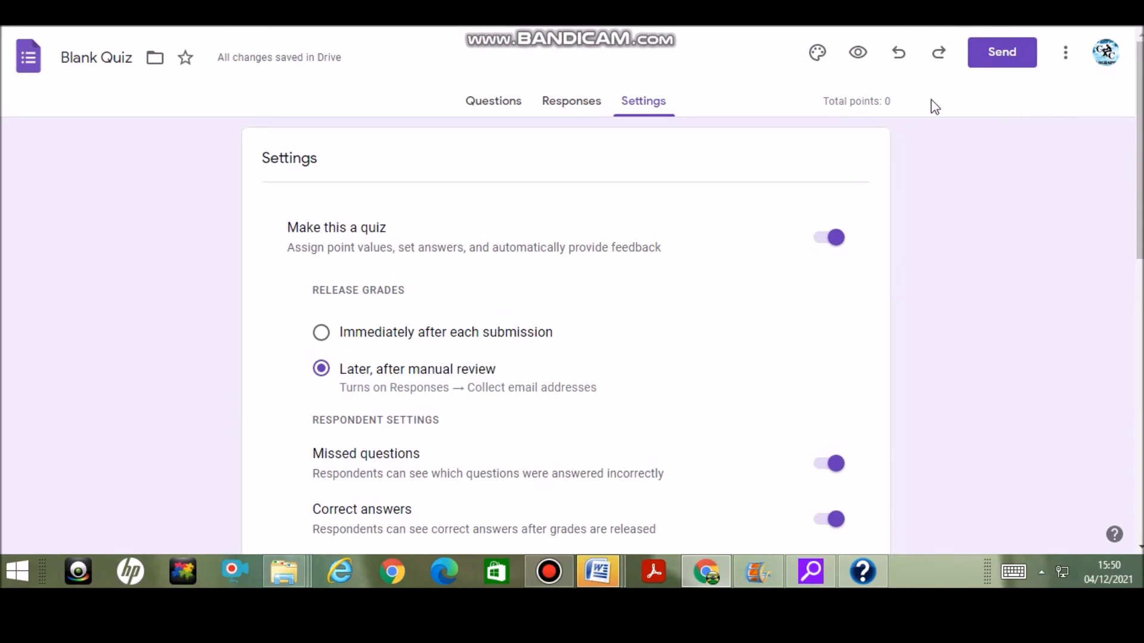
pyautogui.click(563, 102)
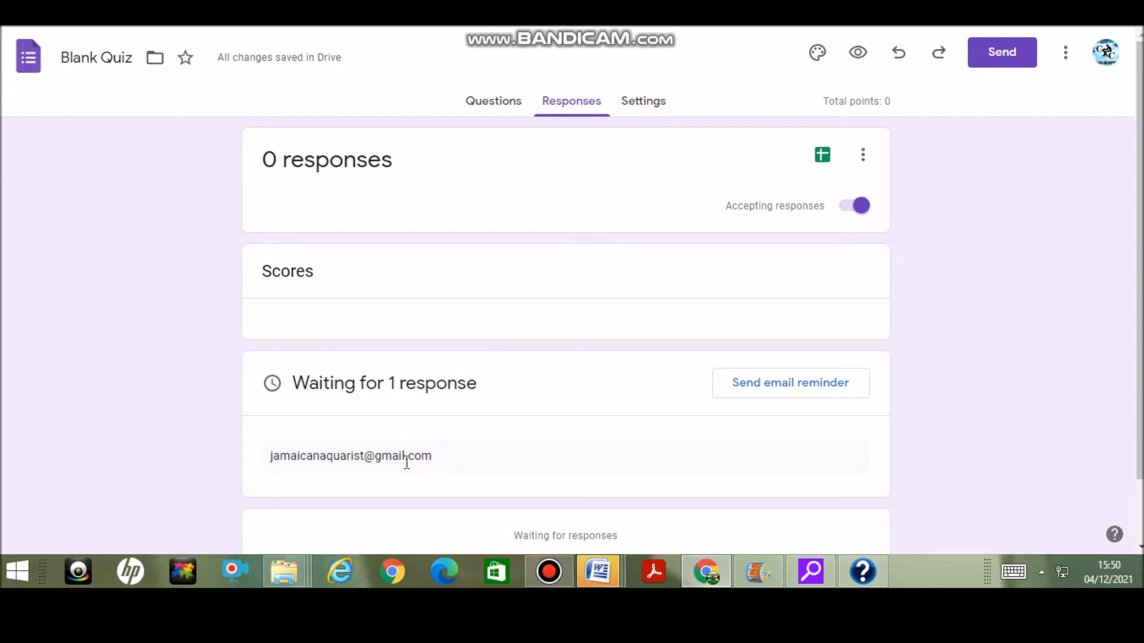
# Add the suggested recipient's email address in the Send form dialog
pyautogui.click(1007, 54)
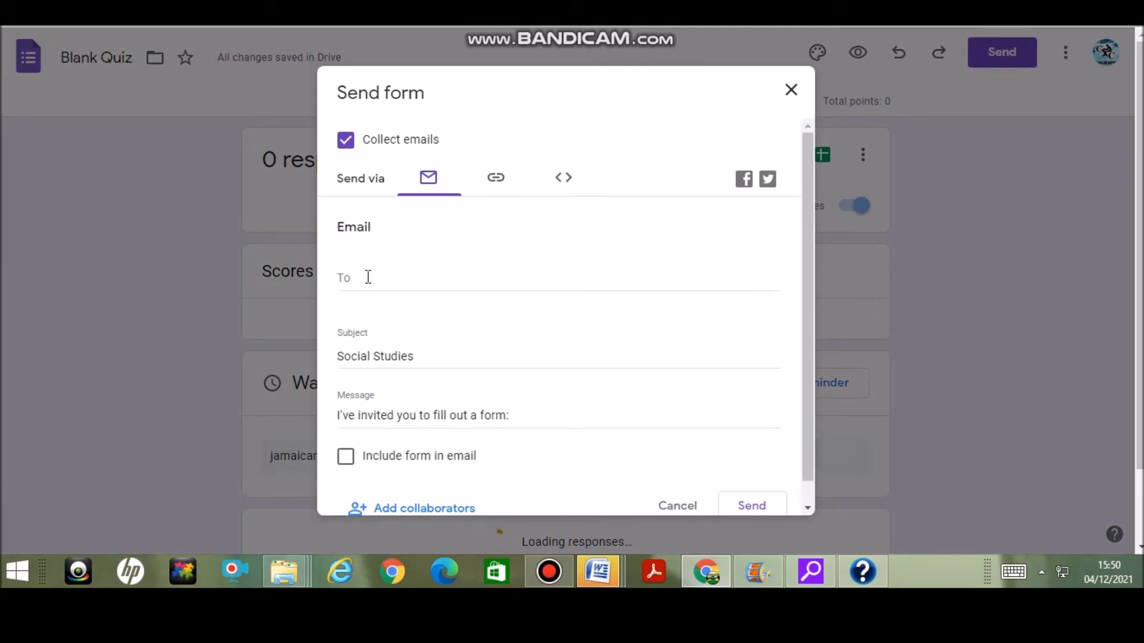
pyautogui.click(369, 277)
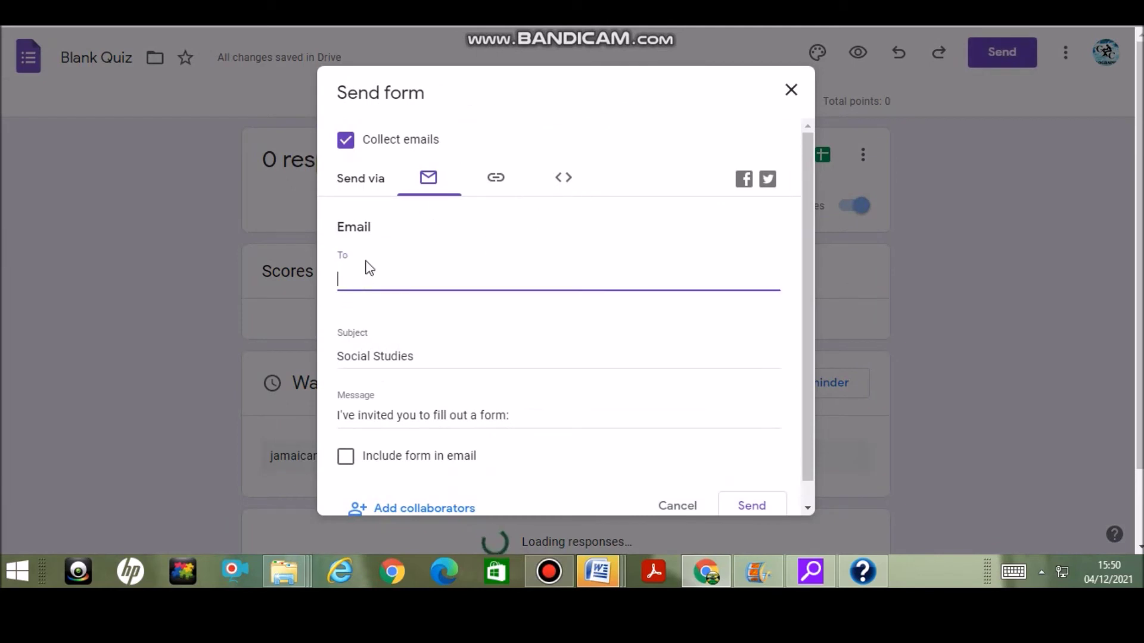
pyautogui.write('jama')
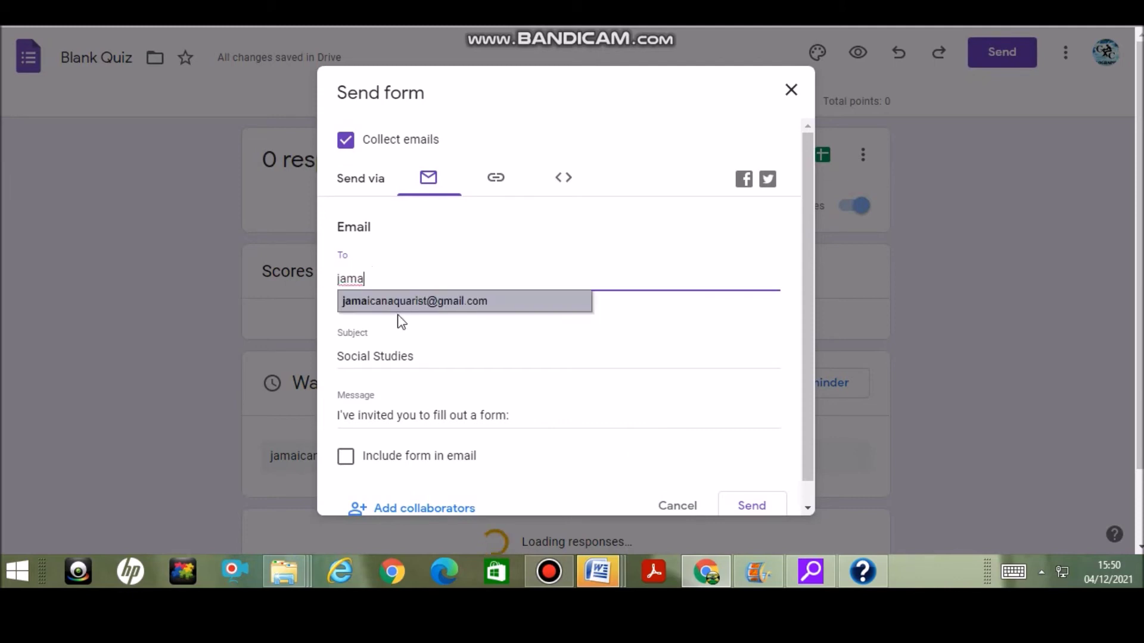
pyautogui.click(420, 301)
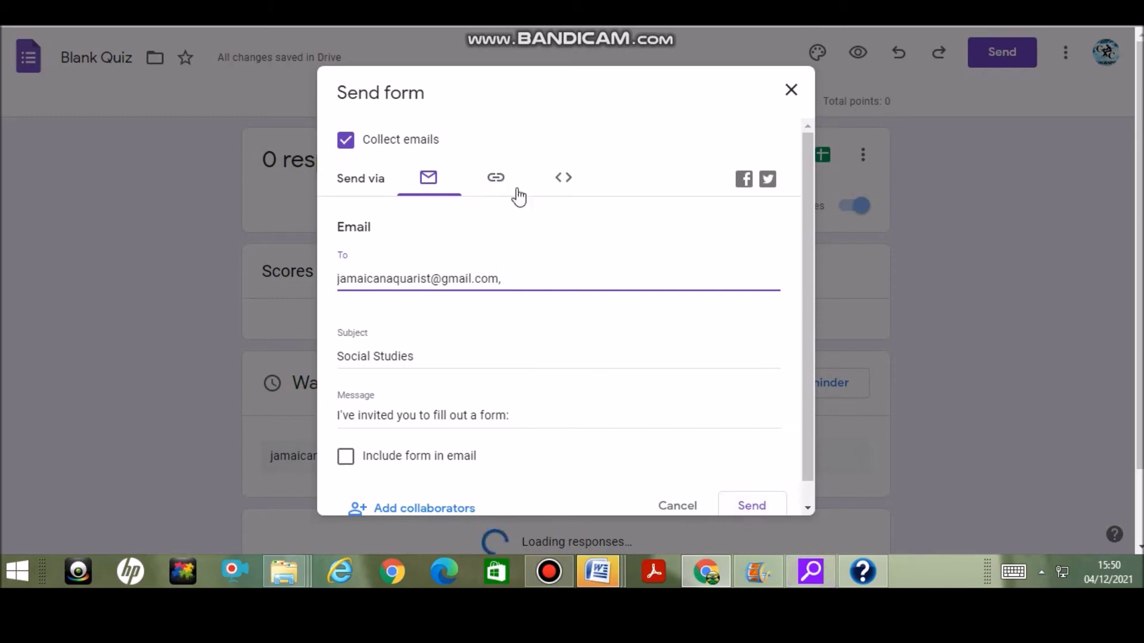
# Copy the form's full viewform link and open a new browser tab
pyautogui.click(495, 181)
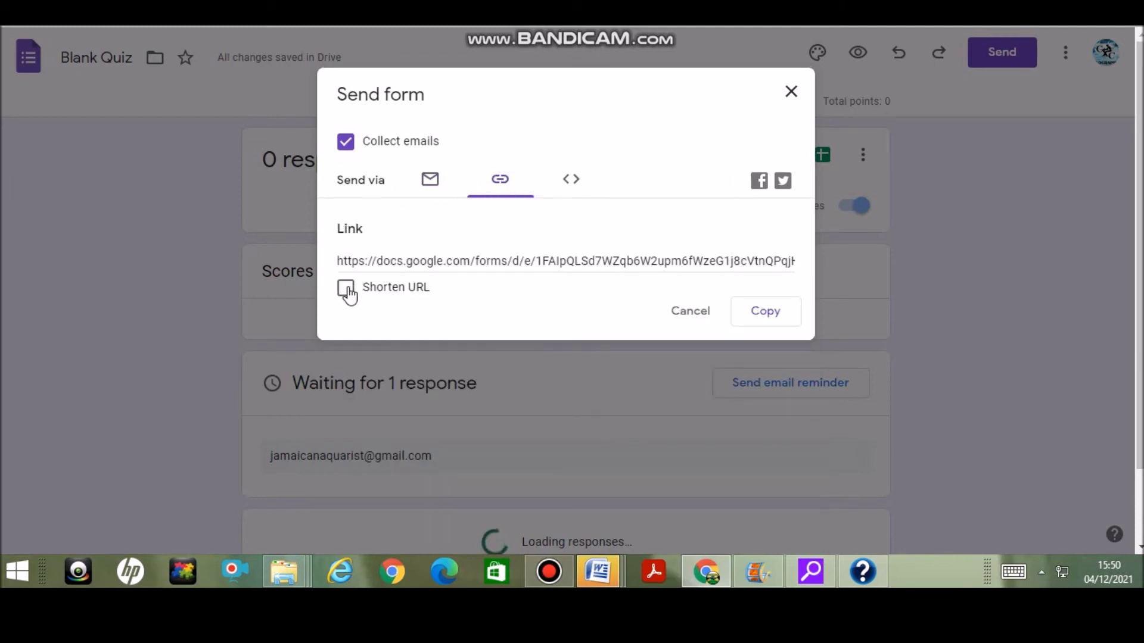
pyautogui.click(772, 315)
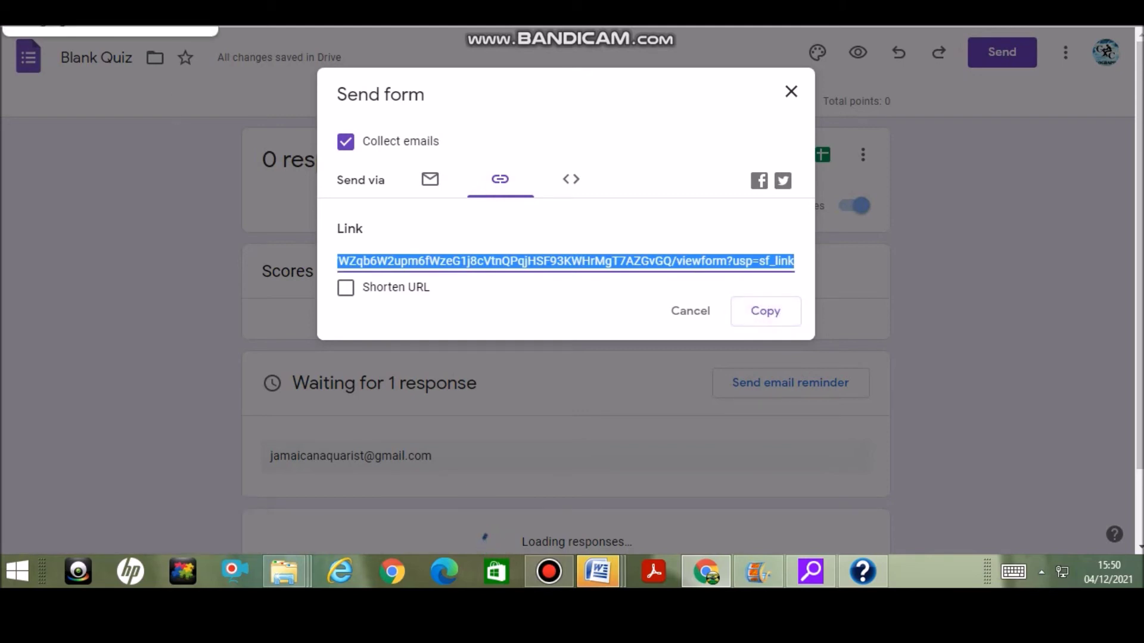
pyautogui.hotkey('ctrl', 't')
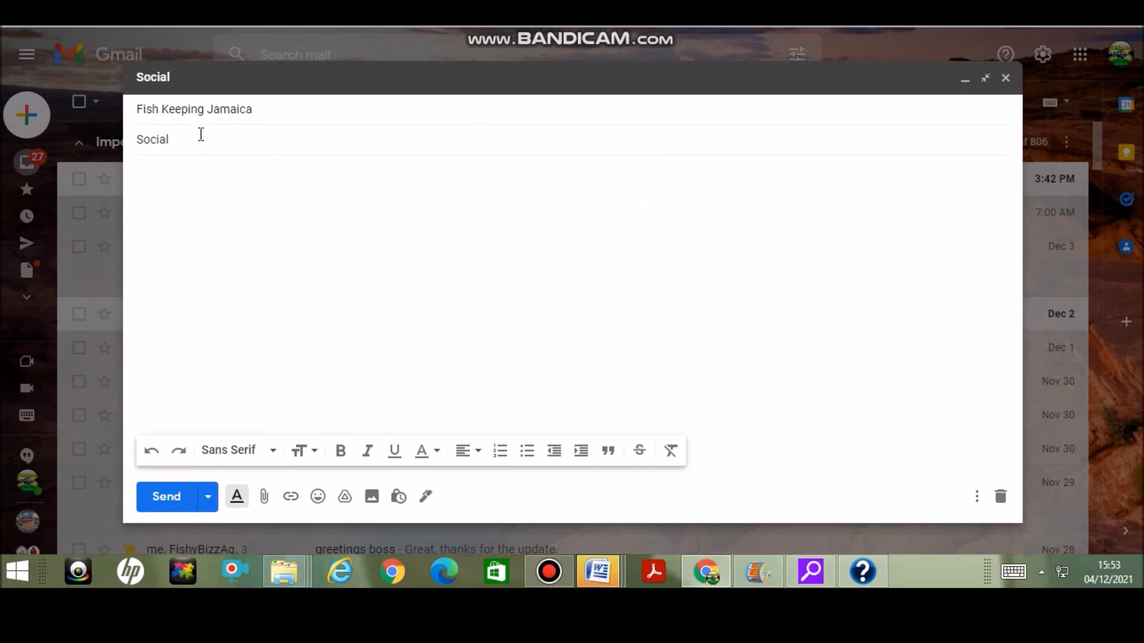
# Set the subject 'Social Studies Instrument' and write a message asking recipients to take part in the questionnaire
pyautogui.write('udies Instrument')
pyautogui.click(239, 188)
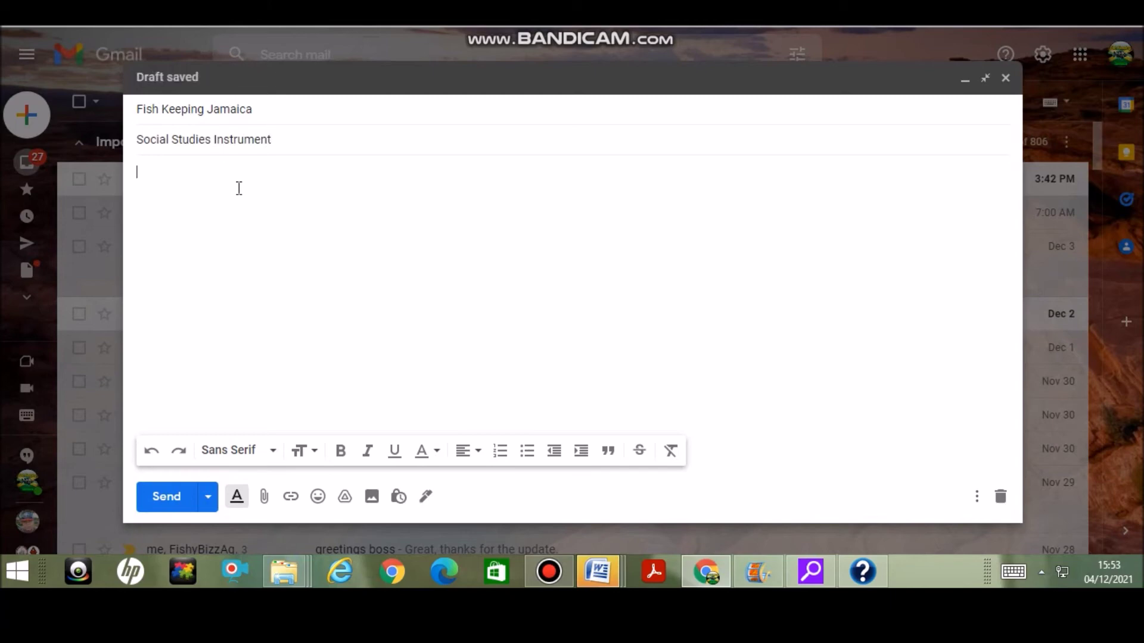
pyautogui.write('Please')
pyautogui.write('use link to part')
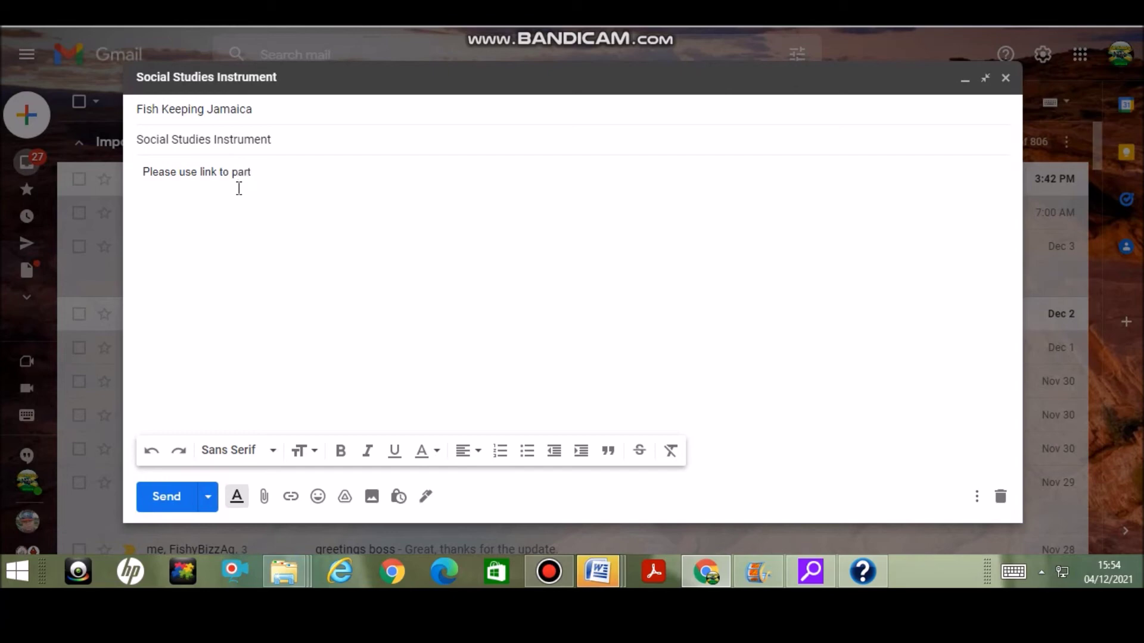
pyautogui.write('e in questionnaire')
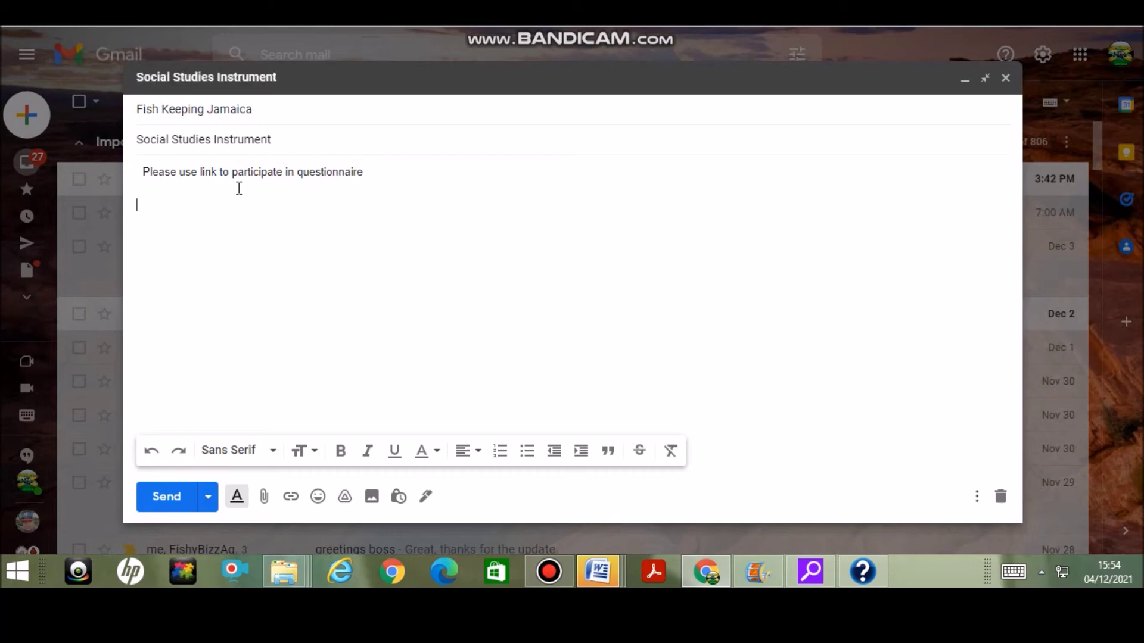
# Paste the copied form link into the message body and send the email
pyautogui.rightClick(174, 220)
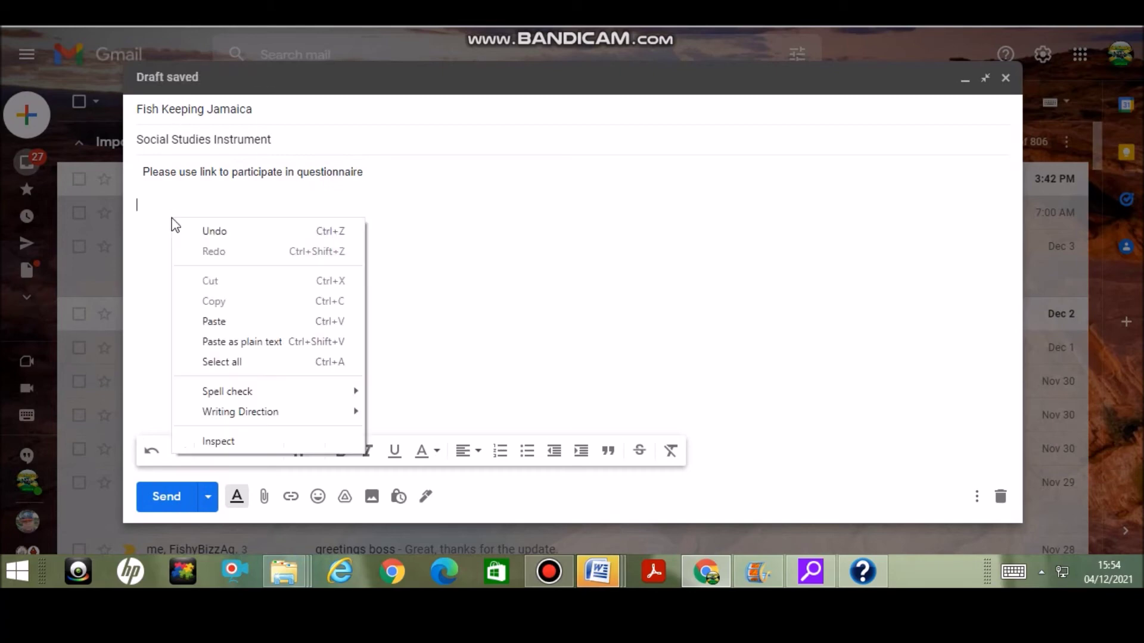
pyautogui.click(232, 325)
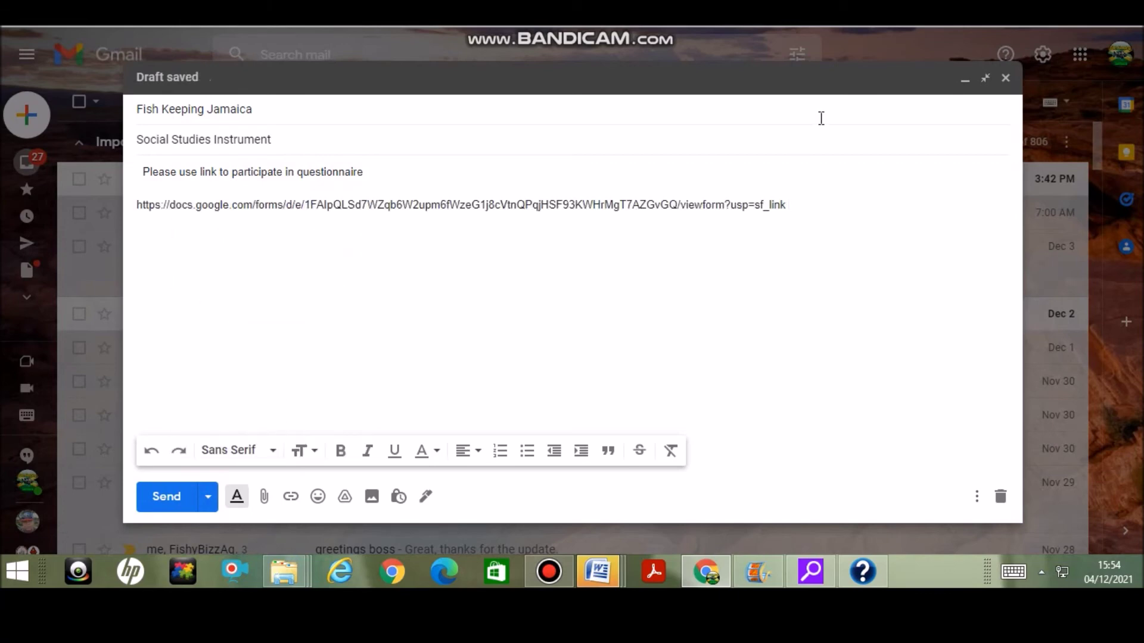
pyautogui.click(160, 499)
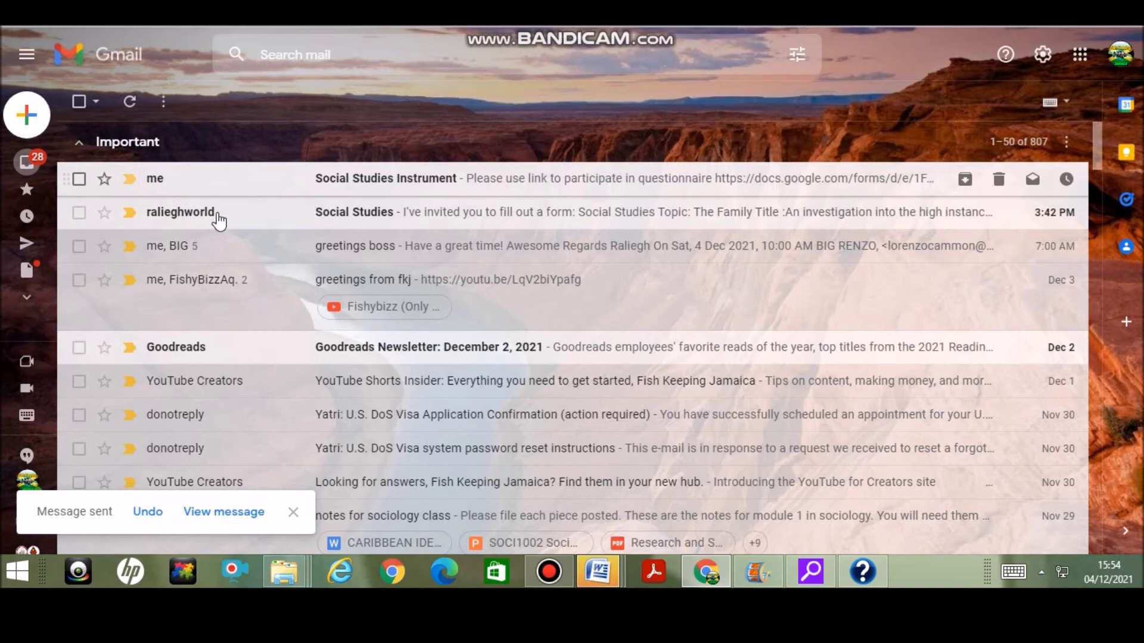
# Open the Social Studies invitation email and launch the form through FILL OUT FORM
pyautogui.click(181, 221)
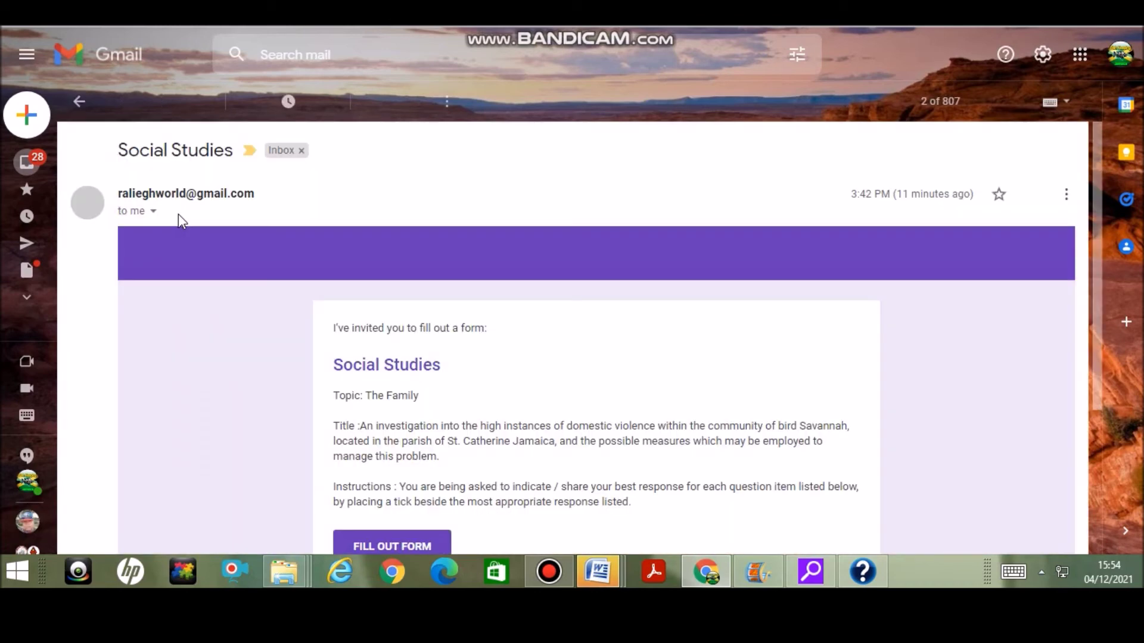
pyautogui.moveTo(1093, 168); pyautogui.dragTo(1088, 238)
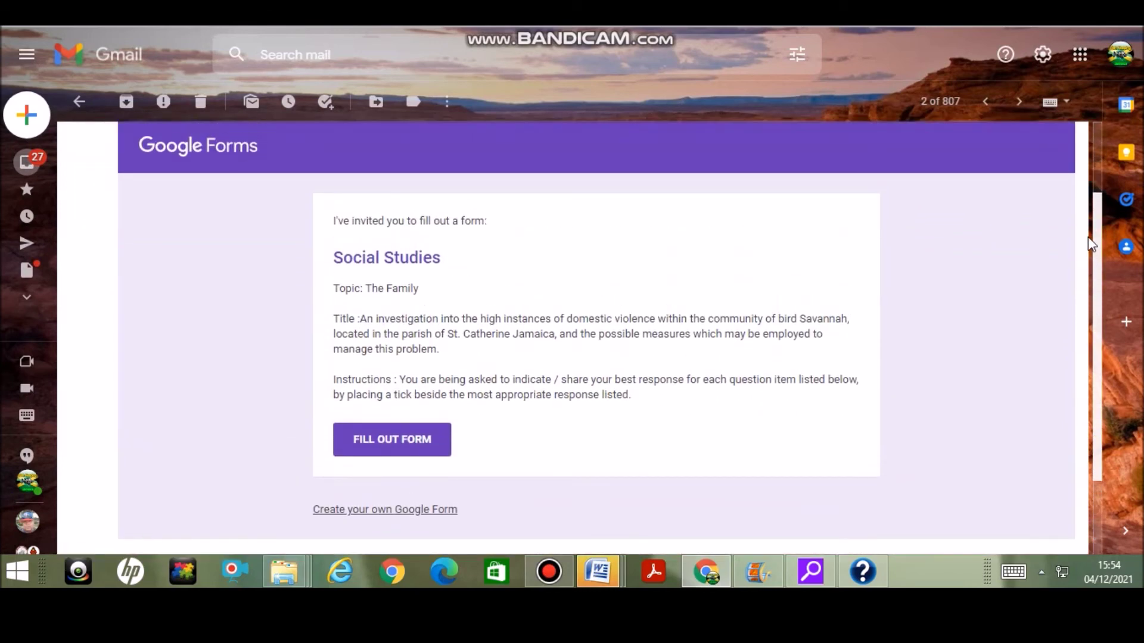
pyautogui.click(433, 448)
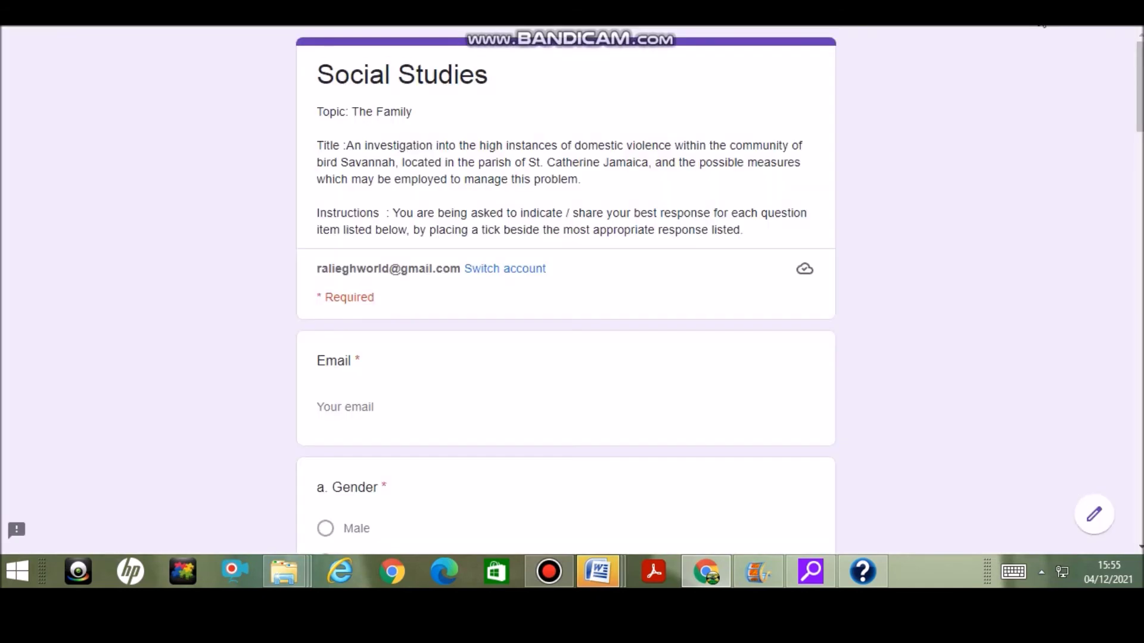
# Replace the Email answer with the respondent's address, and choose Male and the 21- 24 age group
pyautogui.moveTo(1140, 93)
pyautogui.mouseDown()
pyautogui.moveTo(1131, 299)
pyautogui.moveTo(1130, 95)
pyautogui.mouseUp()
pyautogui.click(389, 311)
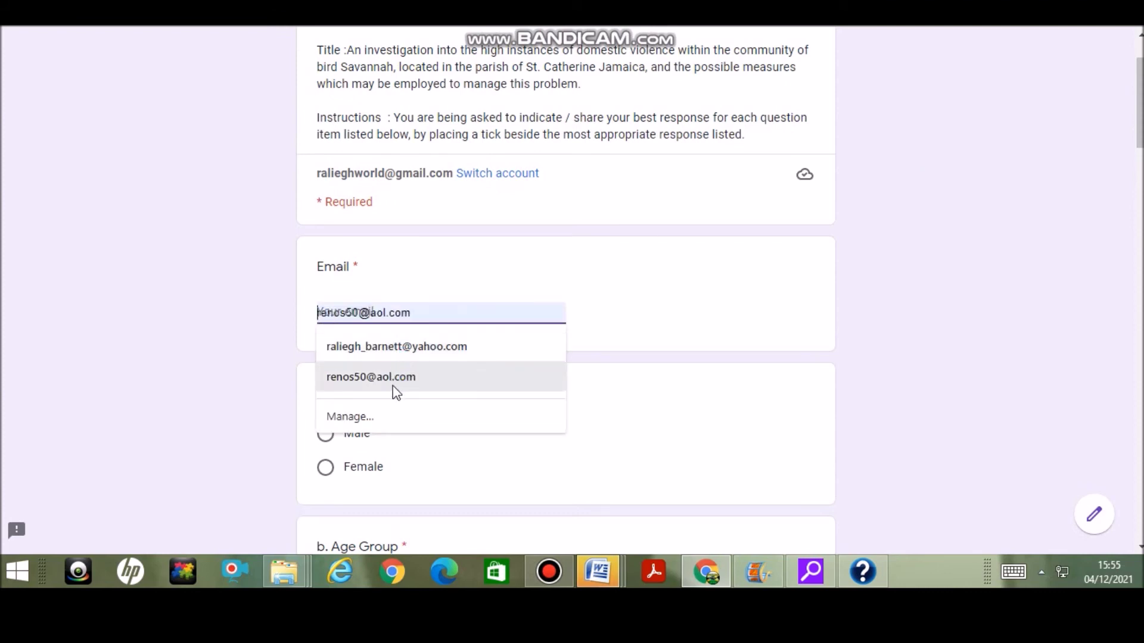
pyautogui.click(411, 347)
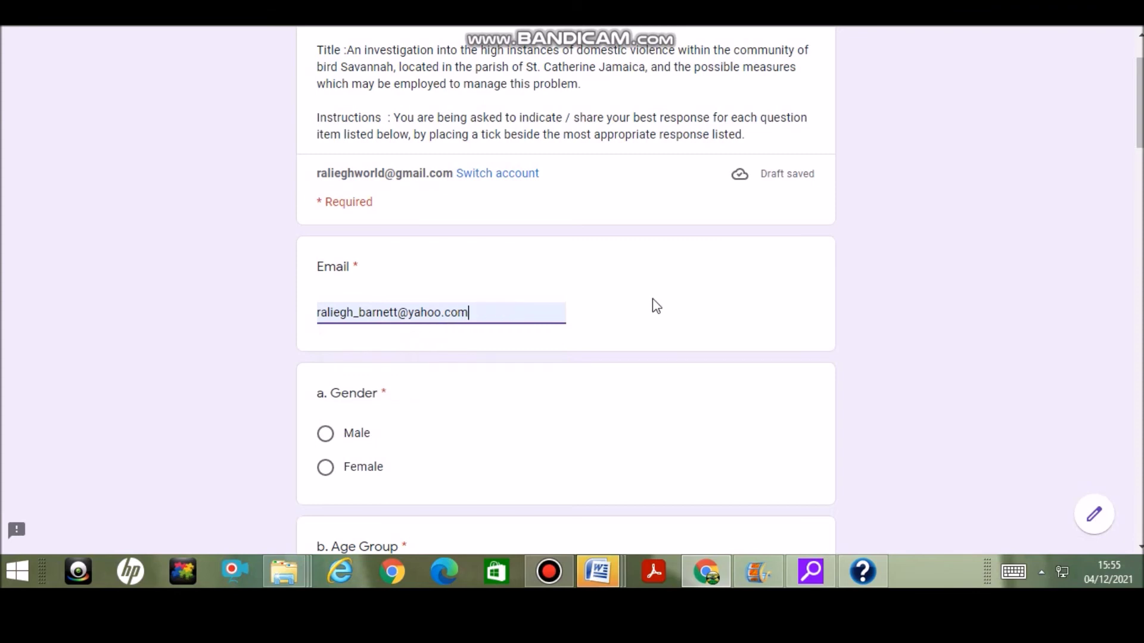
pyautogui.click(487, 319)
pyautogui.moveTo(487, 319); pyautogui.dragTo(156, 321)
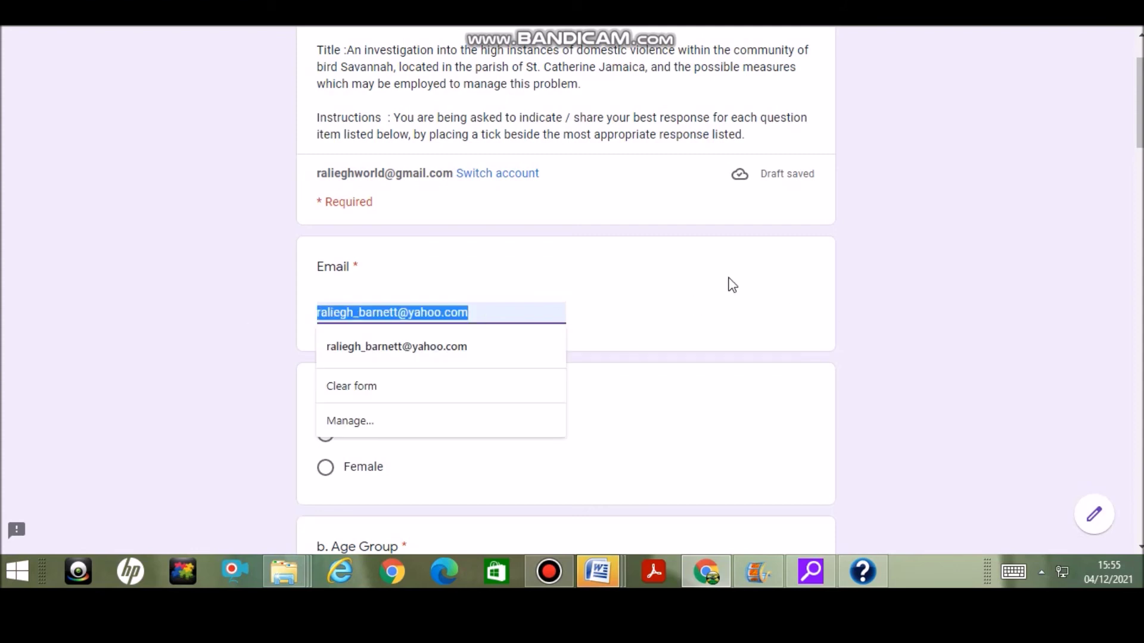
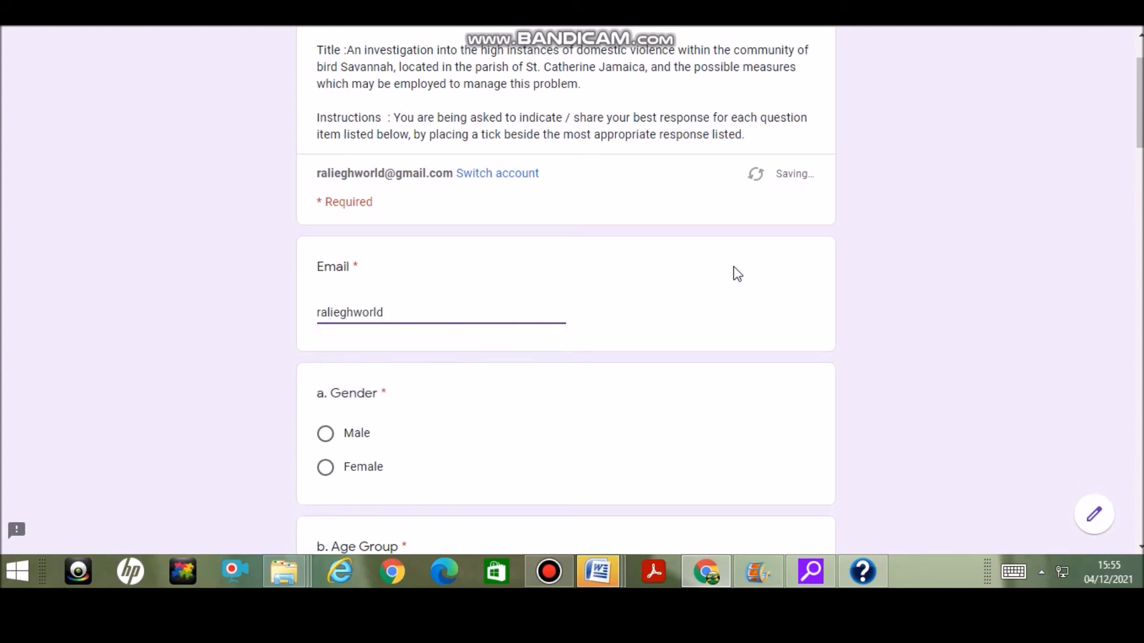
pyautogui.click(328, 436)
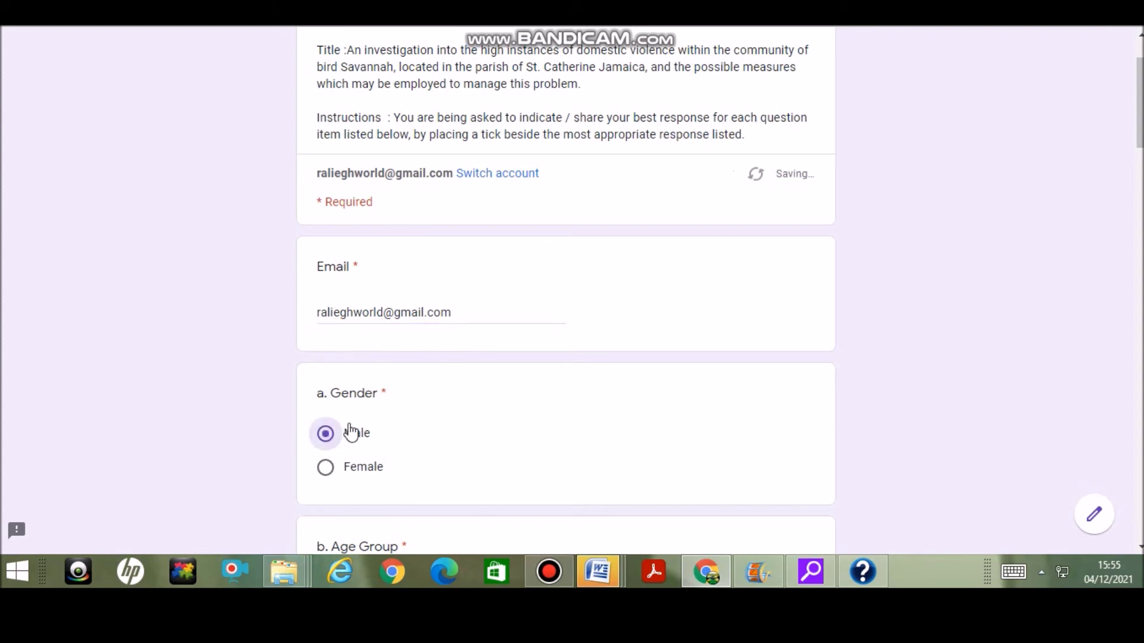
pyautogui.moveTo(1141, 160); pyautogui.dragTo(1142, 231)
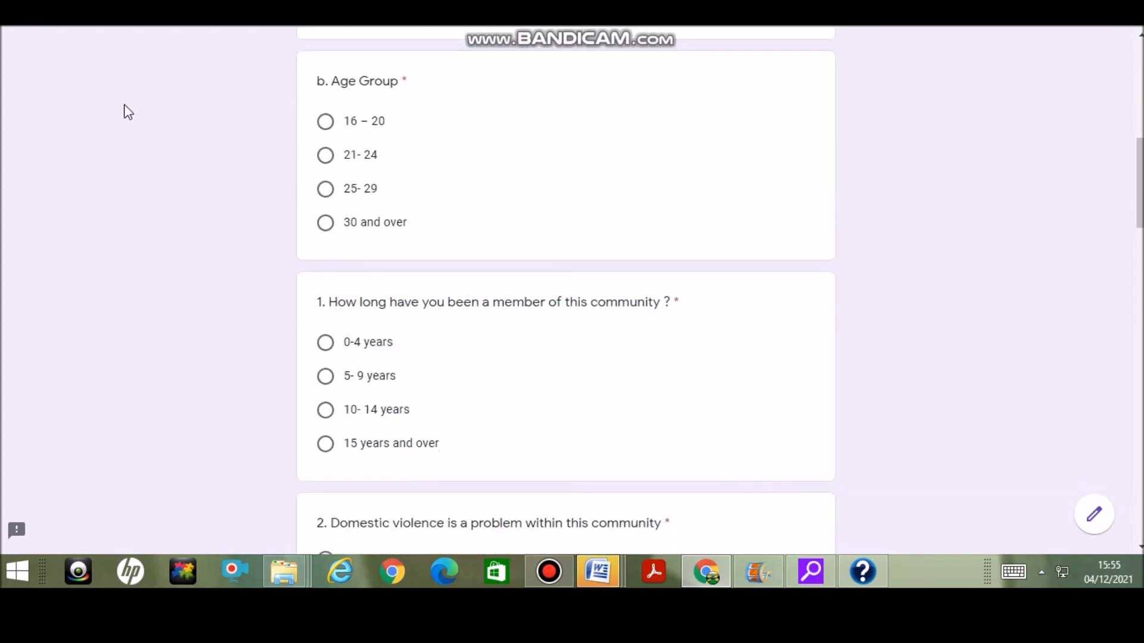
pyautogui.click(322, 156)
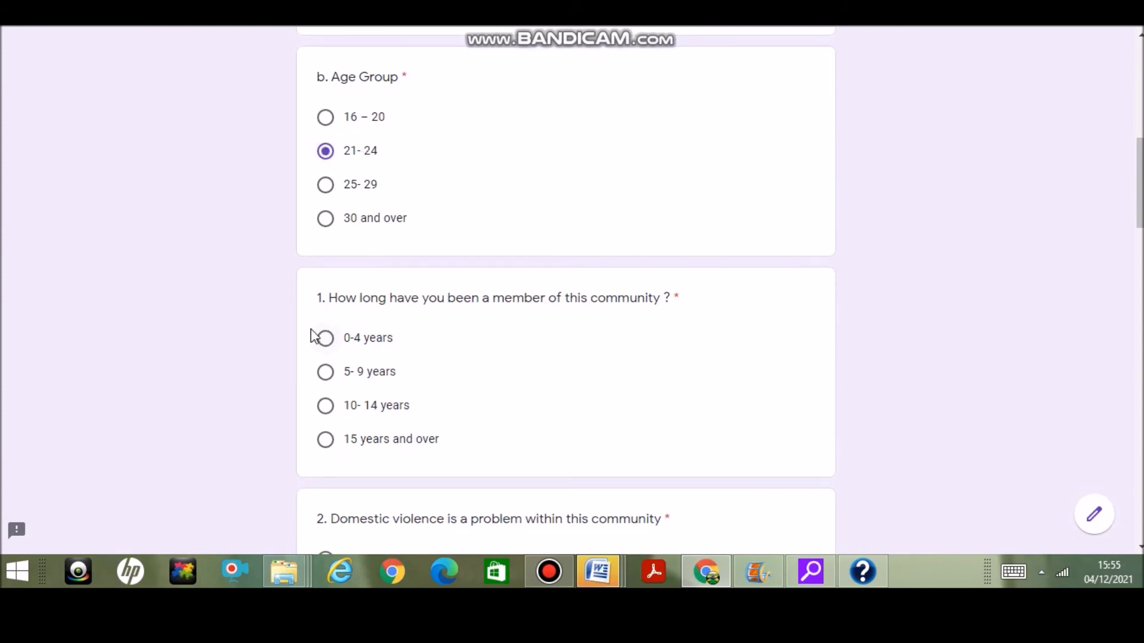
# Answer the numbered questions: Strongly Agree, Once per week, Strongly Agree, Socialization, Agree, Agree
pyautogui.scroll(-5, 394, 275)
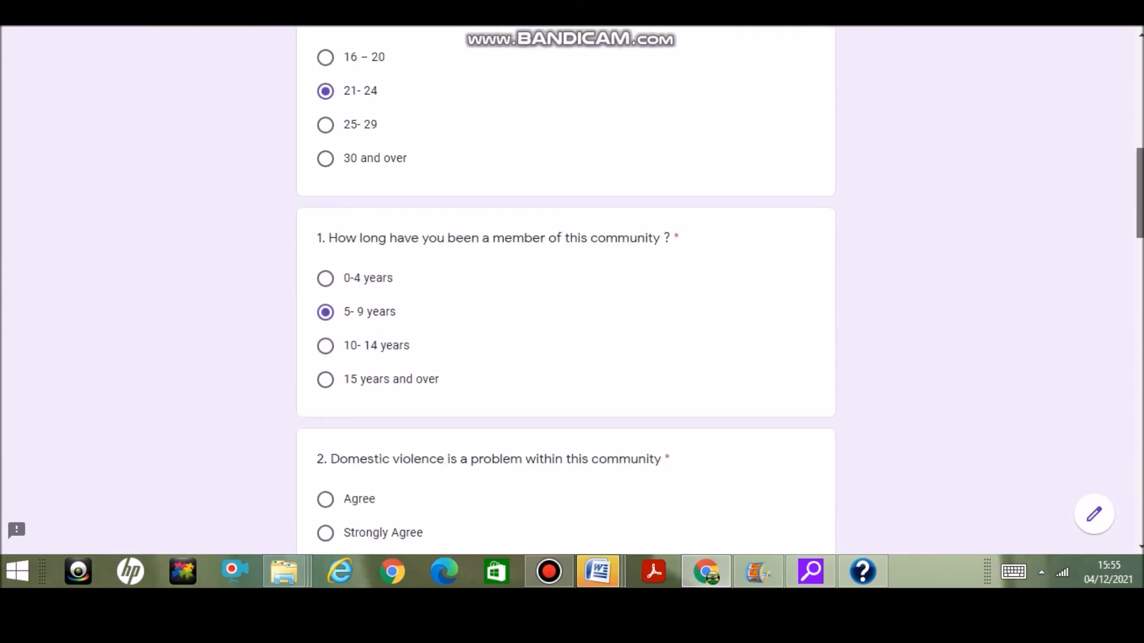
pyautogui.click(325, 266)
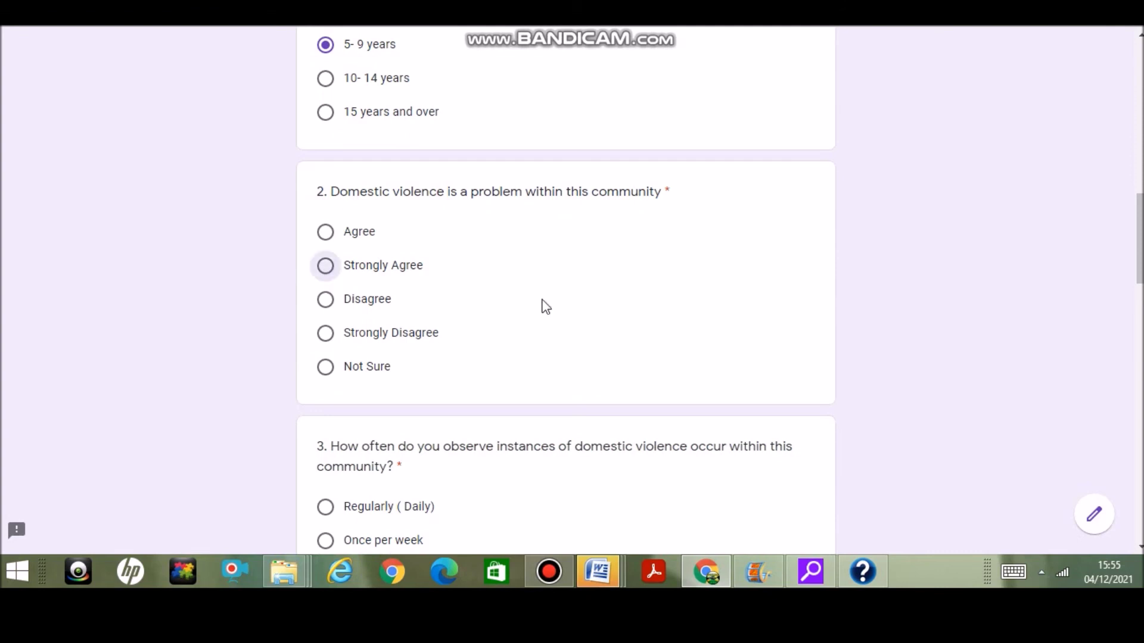
pyautogui.scroll(-3, 566, 286)
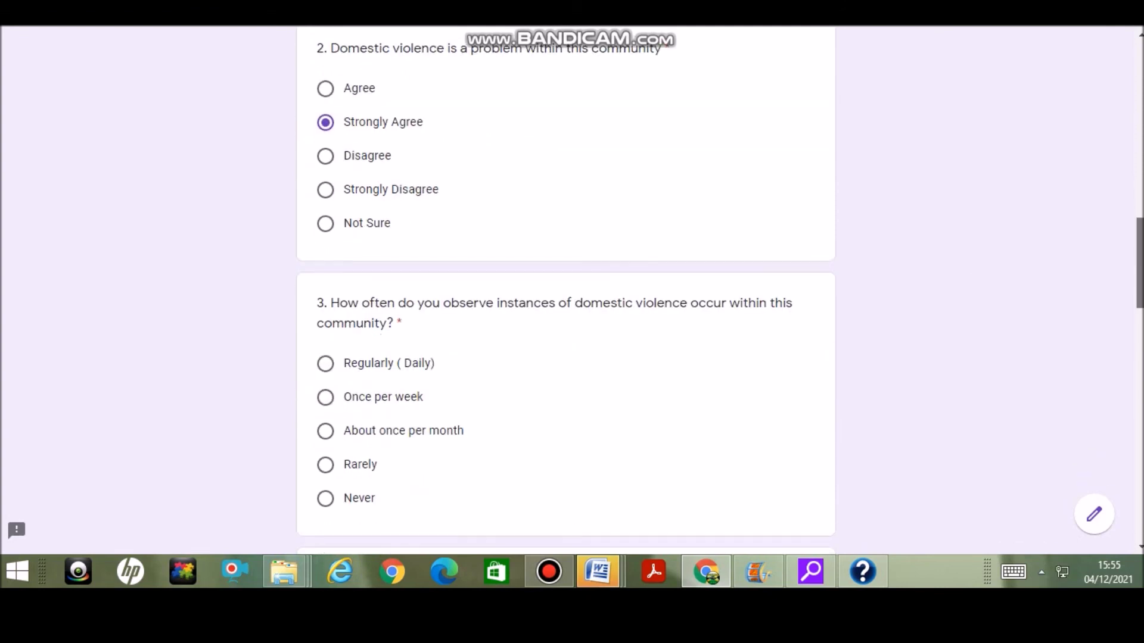
pyautogui.click(326, 395)
pyautogui.scroll(-6, 713, 222)
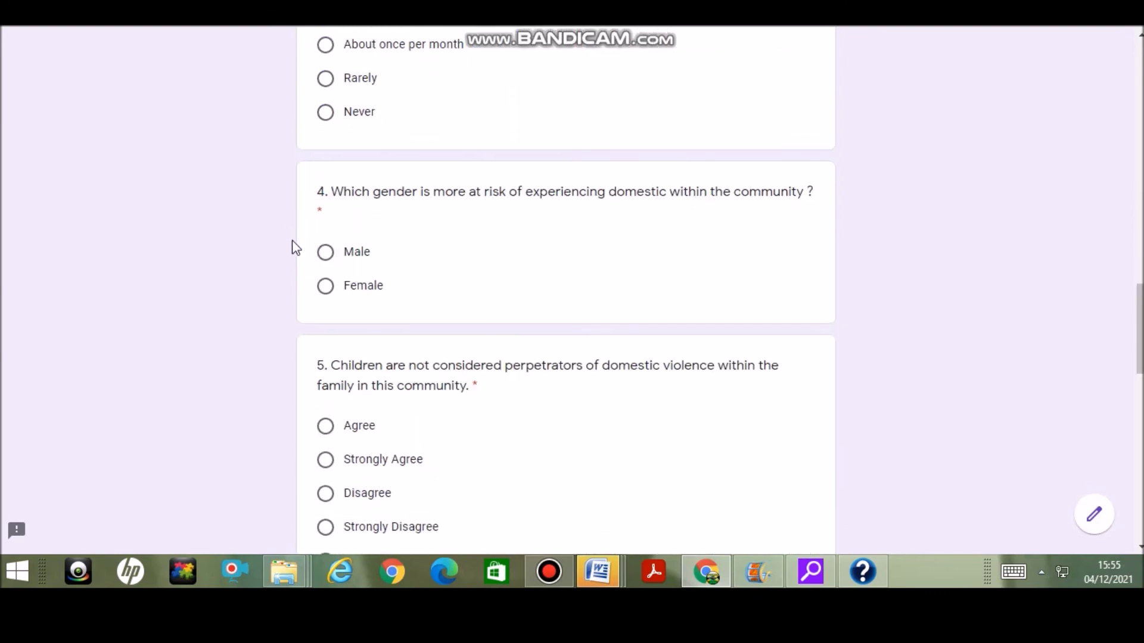
pyautogui.click(327, 468)
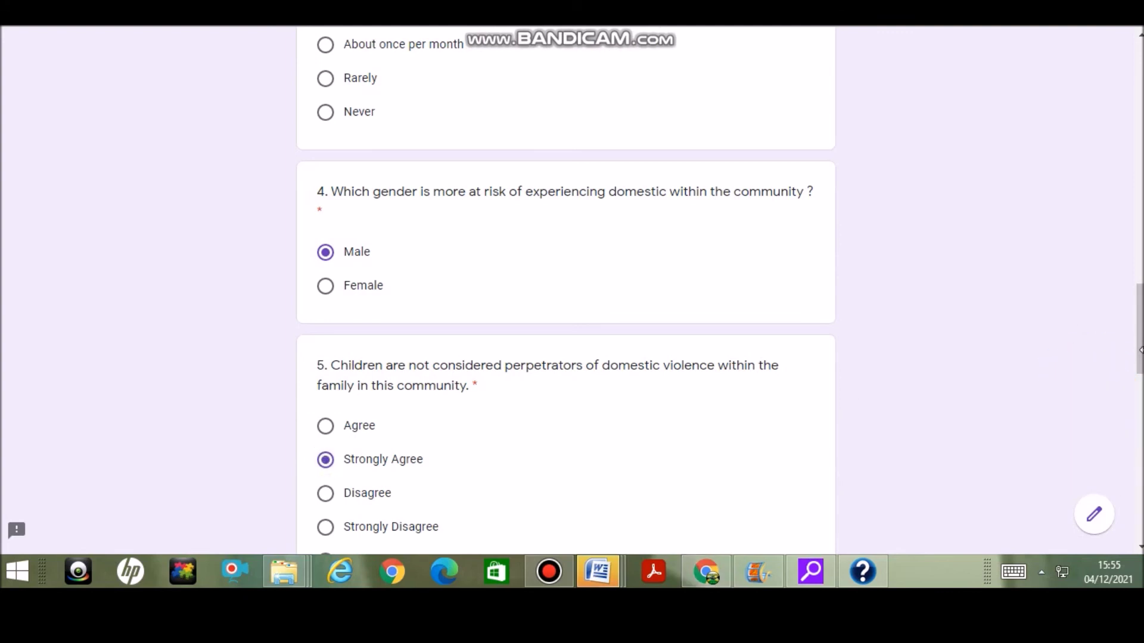
pyautogui.scroll(-9, 1140, 322)
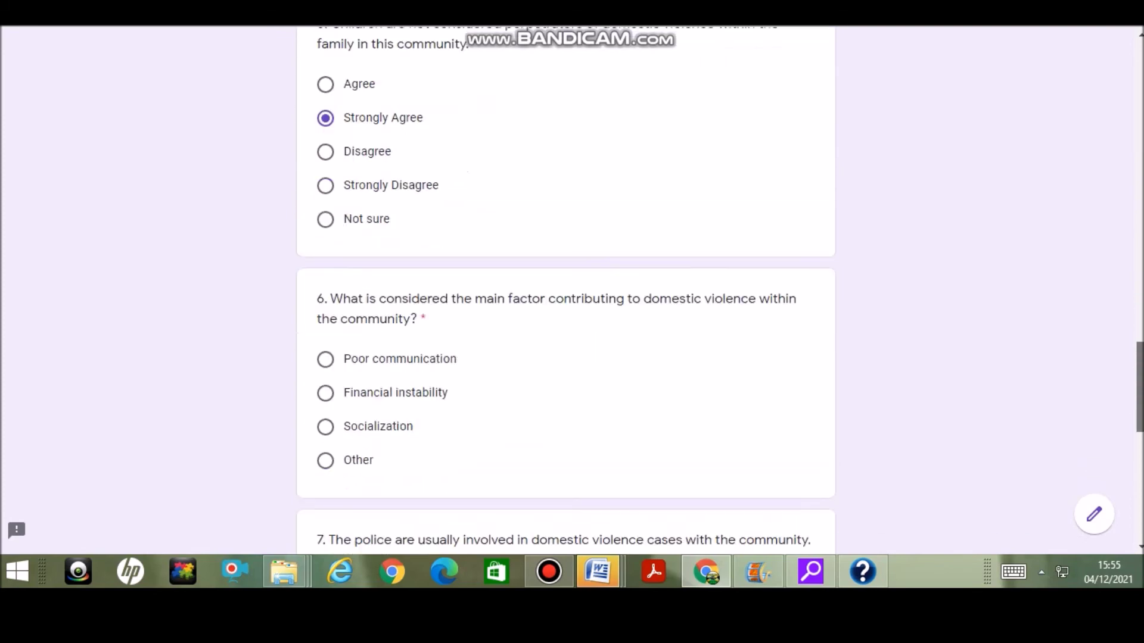
pyautogui.click(325, 253)
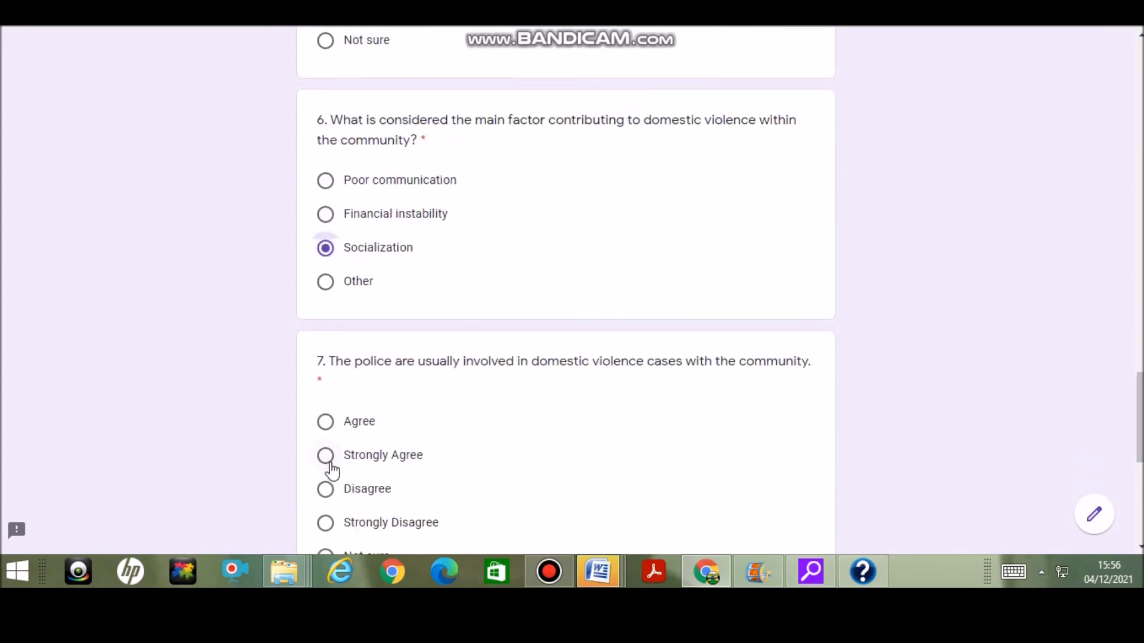
pyautogui.click(326, 422)
pyautogui.moveTo(1140, 393); pyautogui.dragTo(1139, 459)
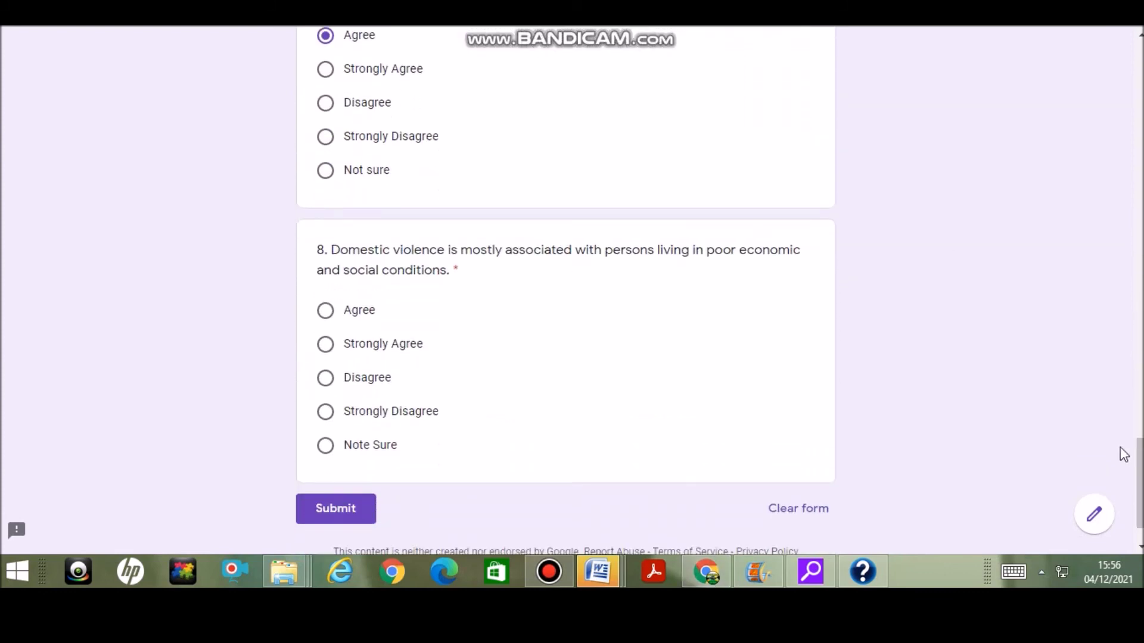
pyautogui.click(326, 312)
# Submit the test response and scroll through the Summary's per-question pie charts and back up
pyautogui.click(331, 511)
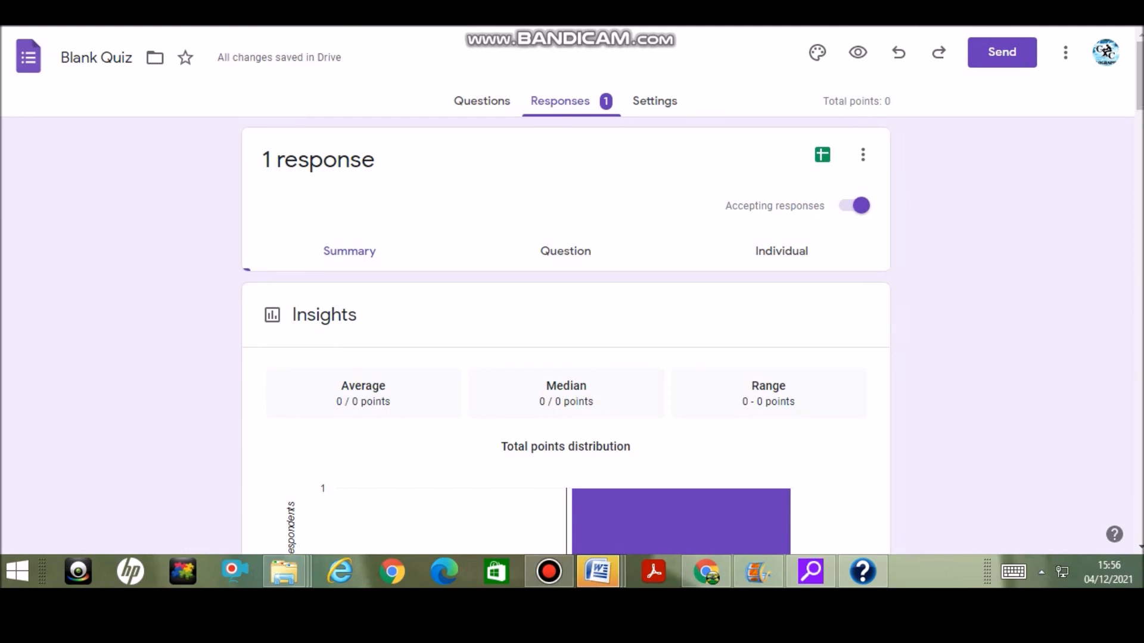
pyautogui.moveTo(1140, 91); pyautogui.dragTo(1139, 93)
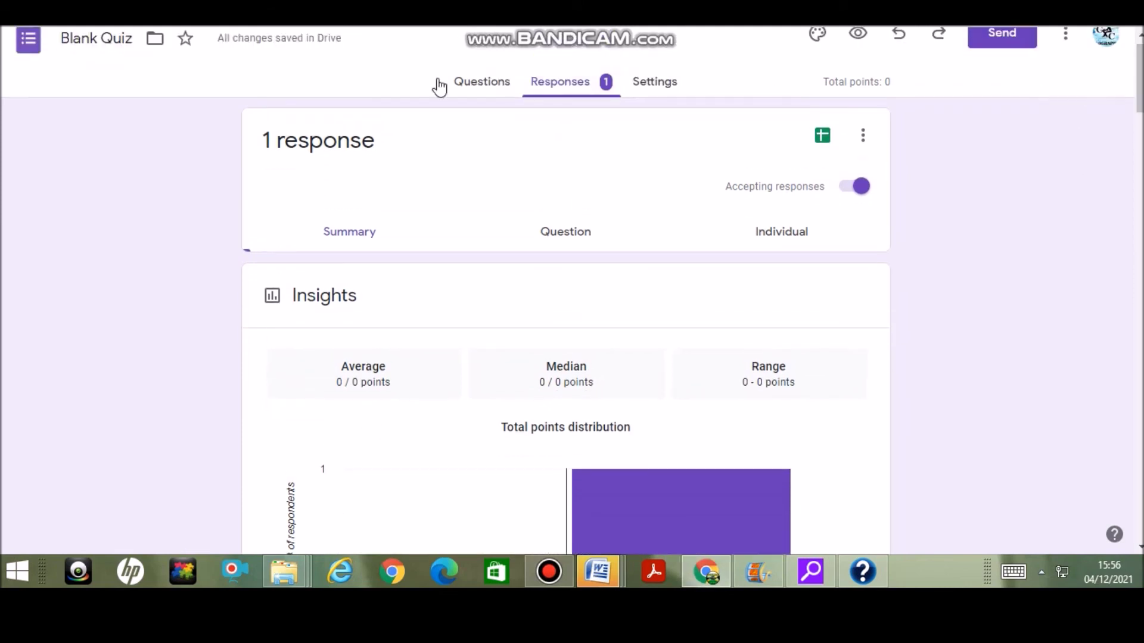
pyautogui.moveTo(1140, 80); pyautogui.dragTo(1127, 343)
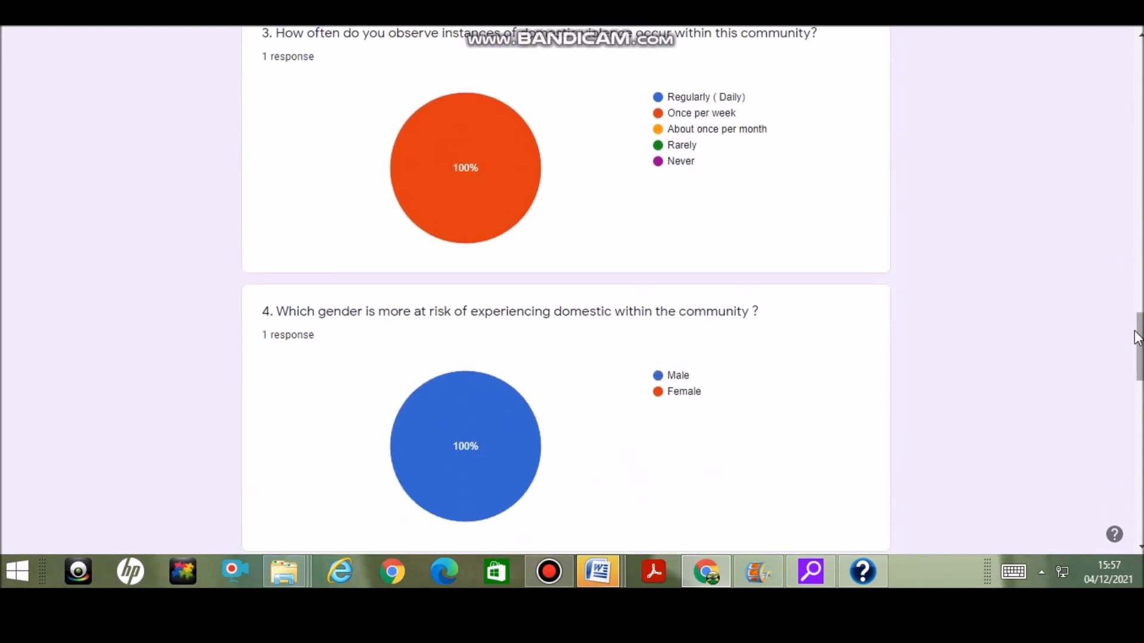
pyautogui.moveTo(1141, 339); pyautogui.dragTo(1140, 72)
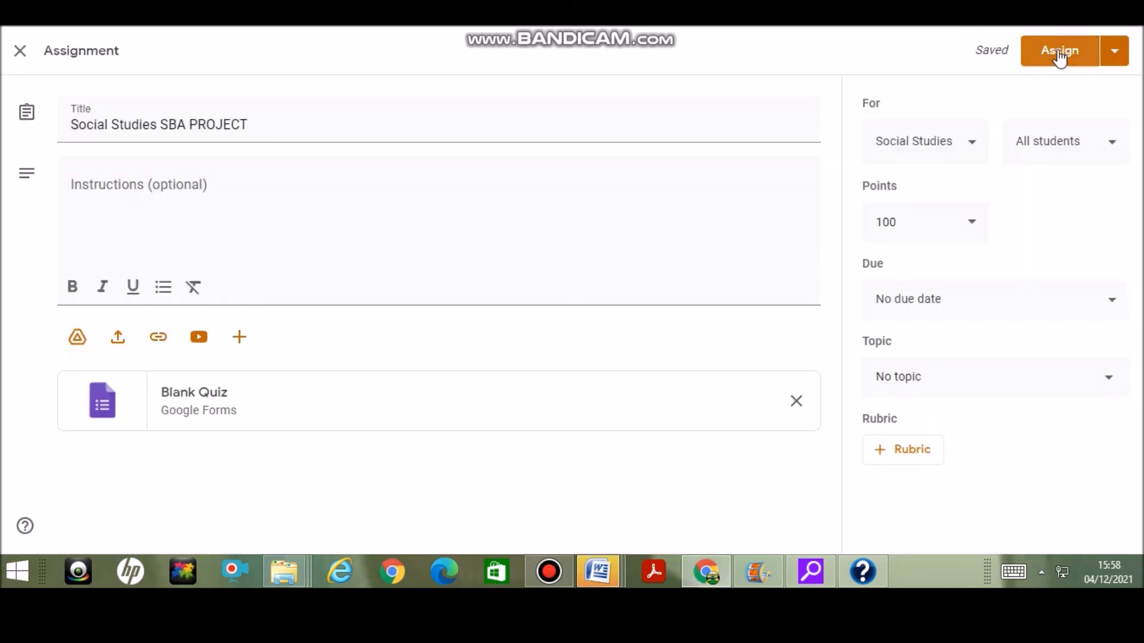
# Assign the Social Studies SBA PROJECT assignment and check its announcement on the class Stream
pyautogui.click(1060, 57)
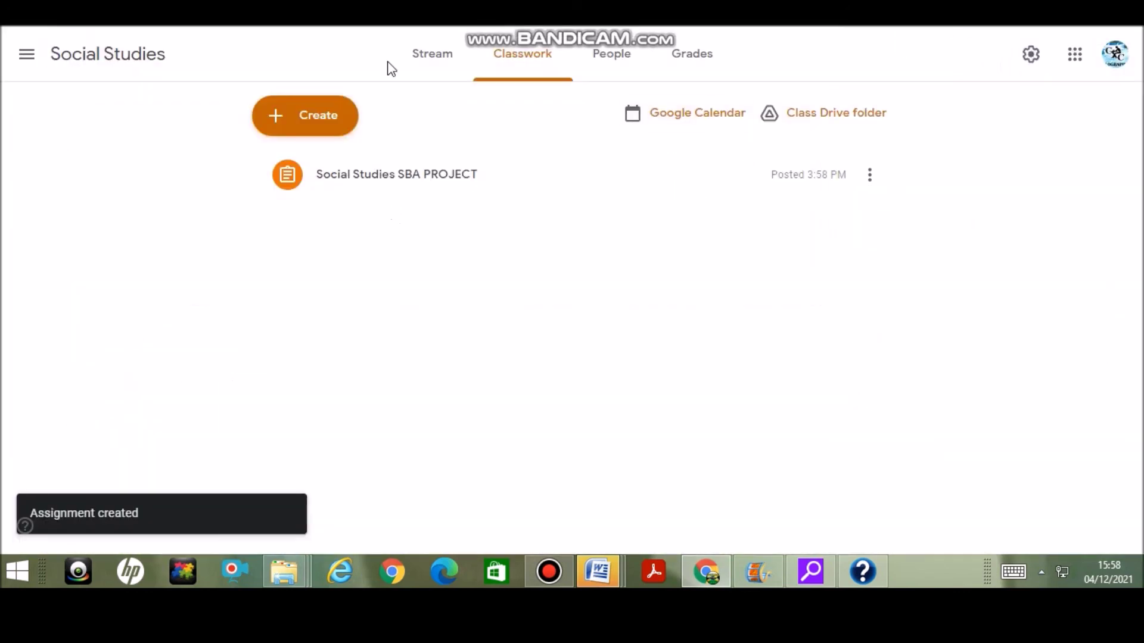
pyautogui.click(440, 61)
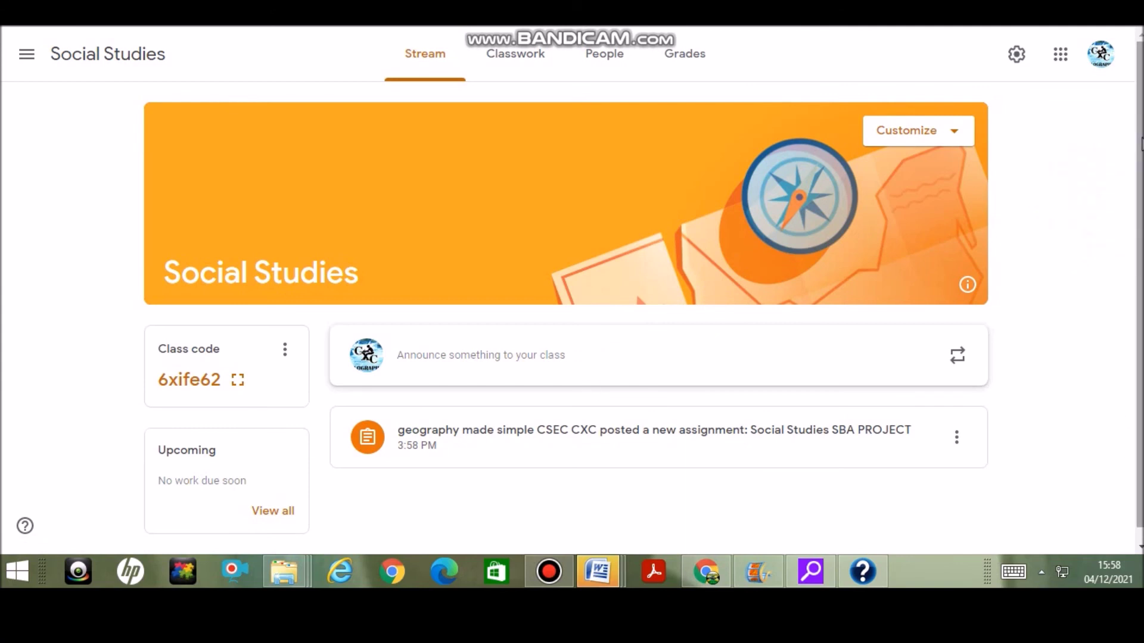
pyautogui.scroll(-1, 523, 340)
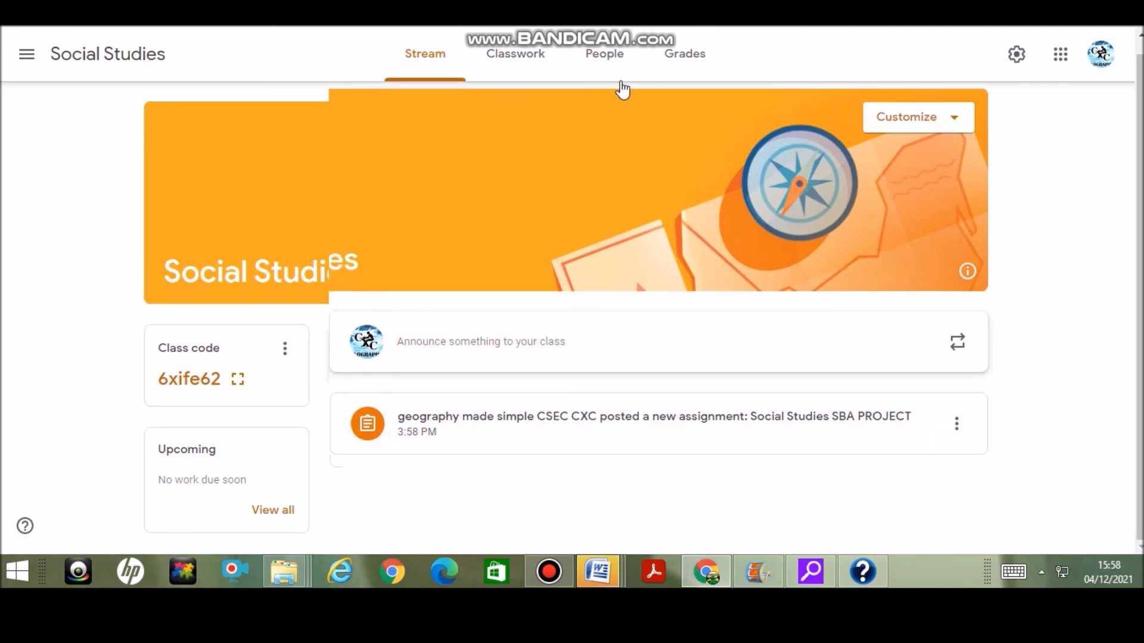
pyautogui.click(529, 59)
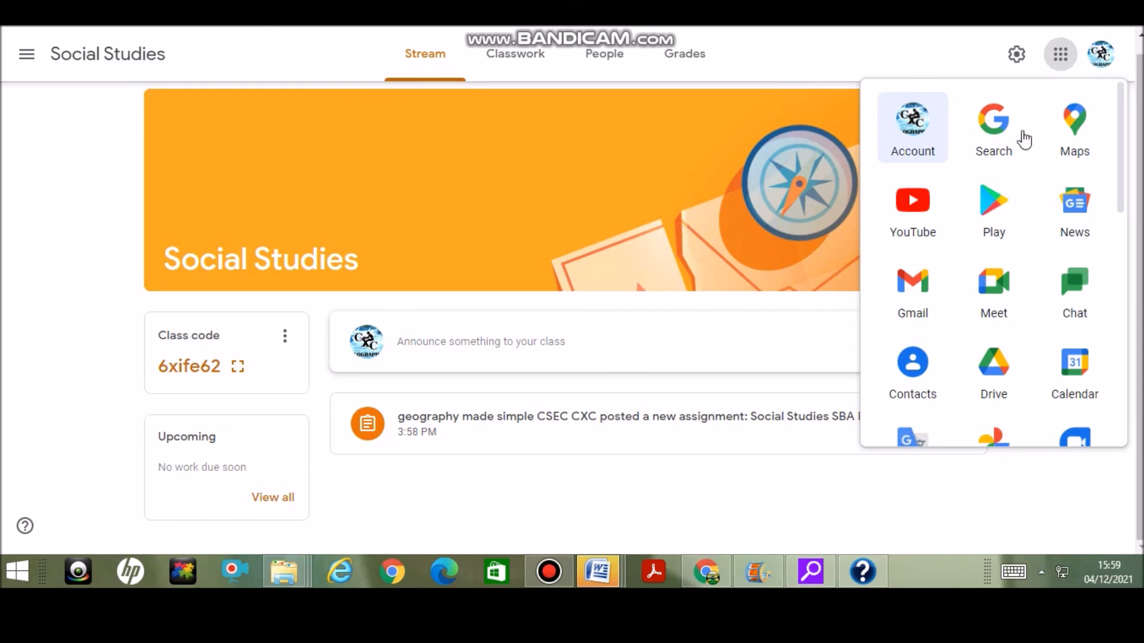
# Open Meet from the Google apps launcher and start an instant meeting from New meeting
pyautogui.click(1007, 301)
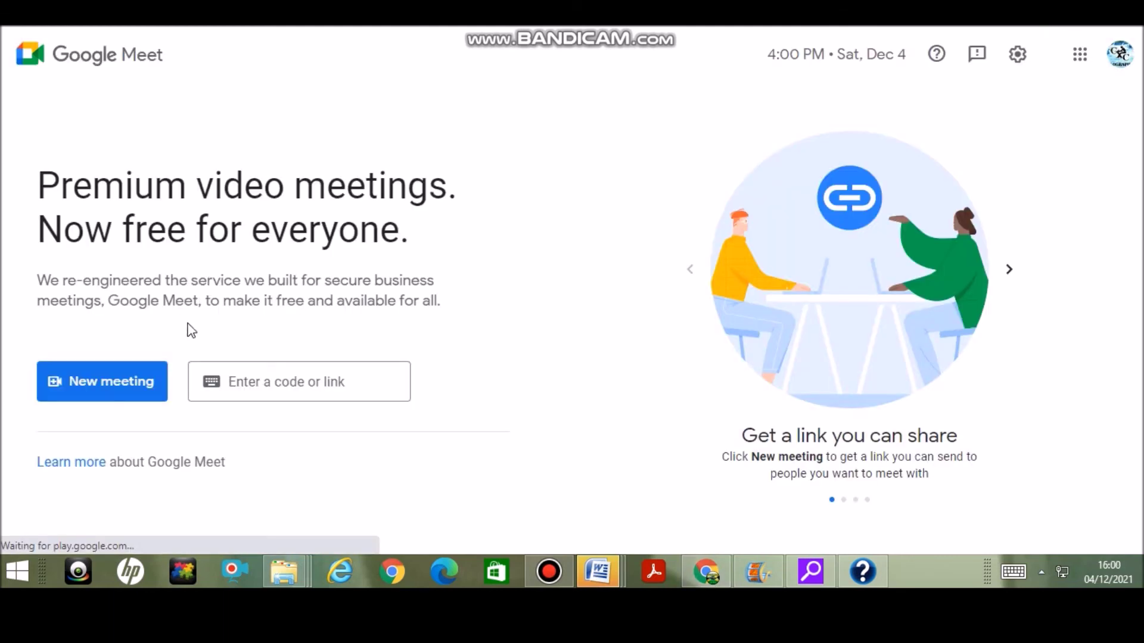
pyautogui.click(130, 386)
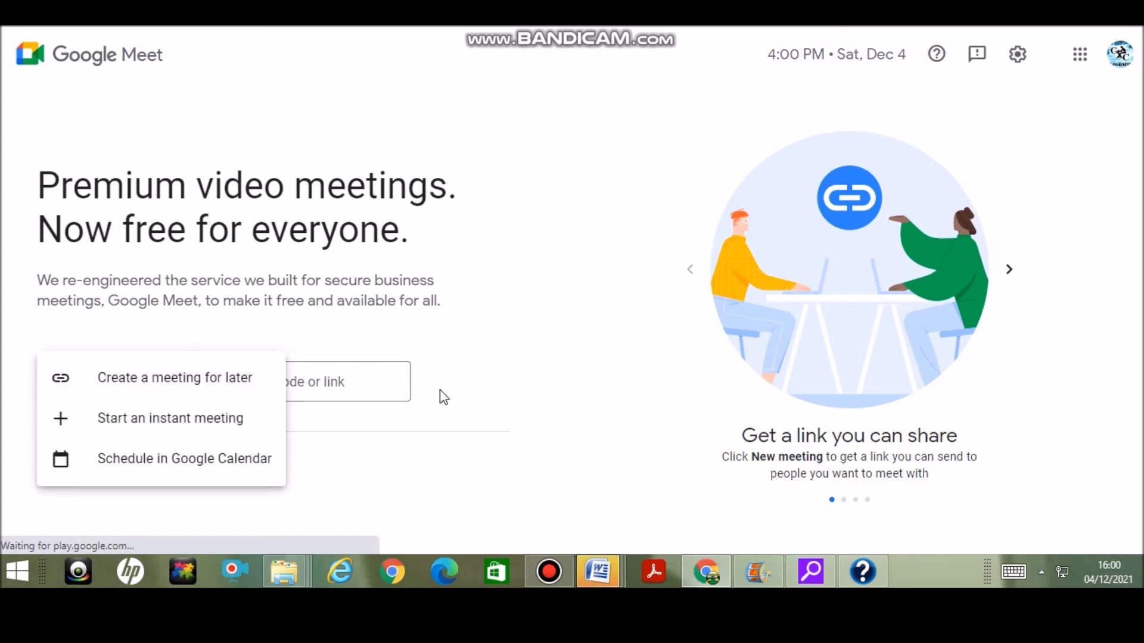
pyautogui.click(226, 424)
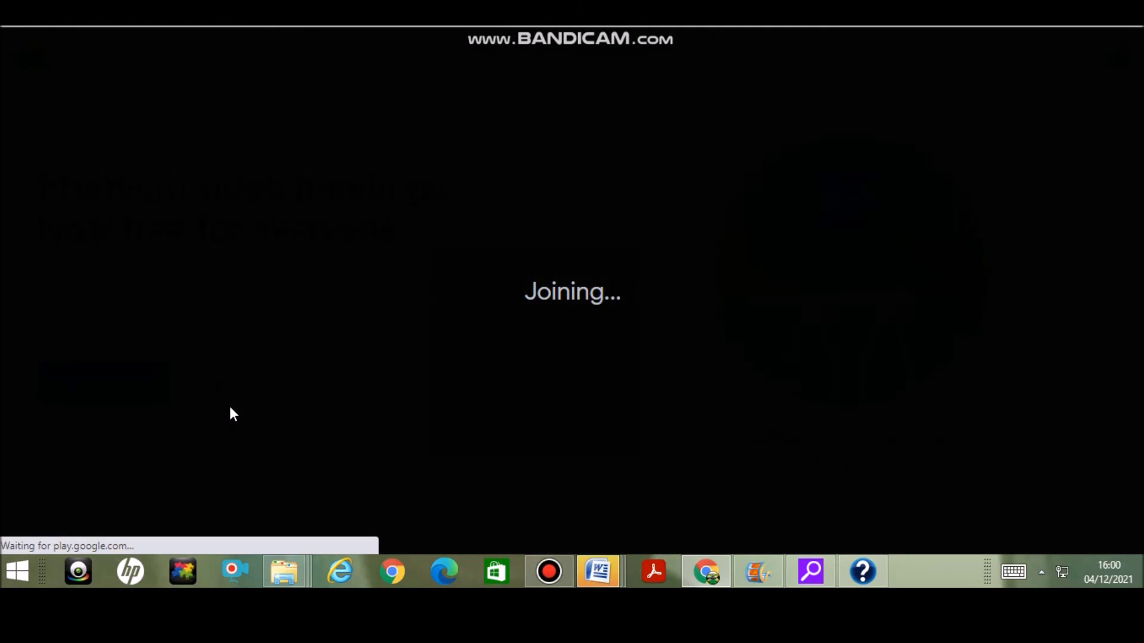